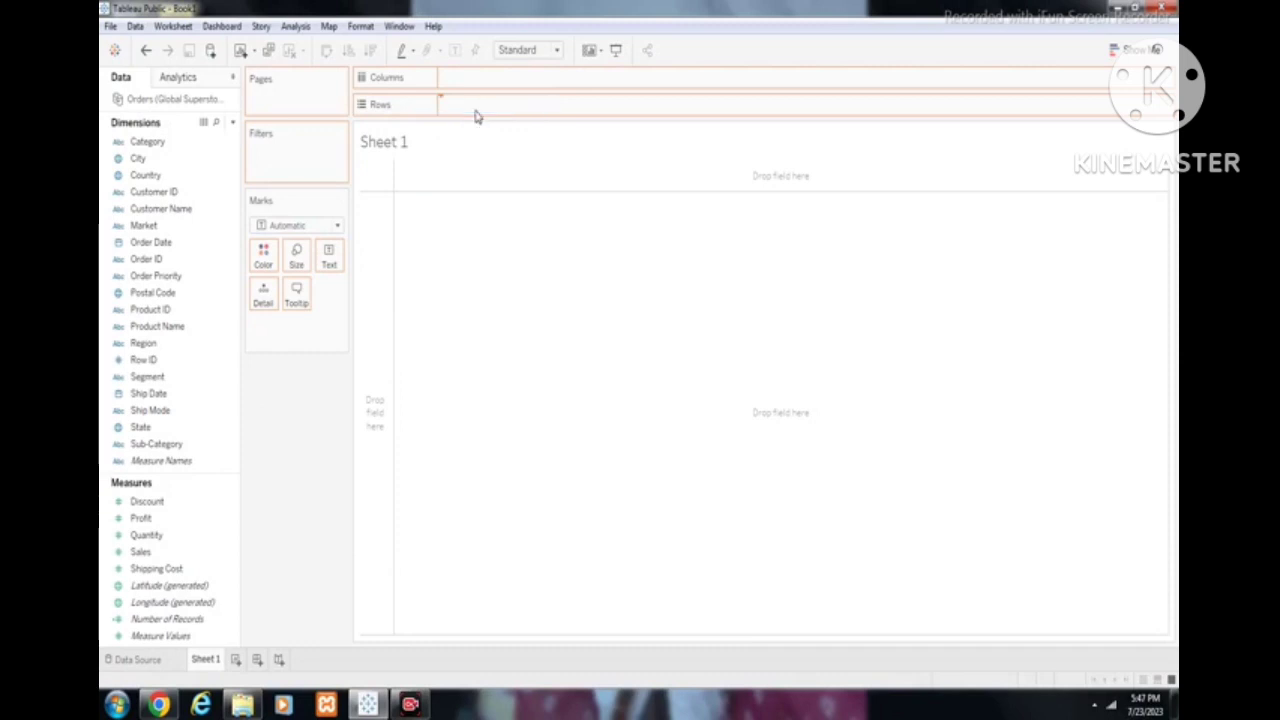
Build a bar chart of Sales by Sub-Category, with Sub-Category on the rows and the sum of Sales on the columns.
left_click(189, 446)
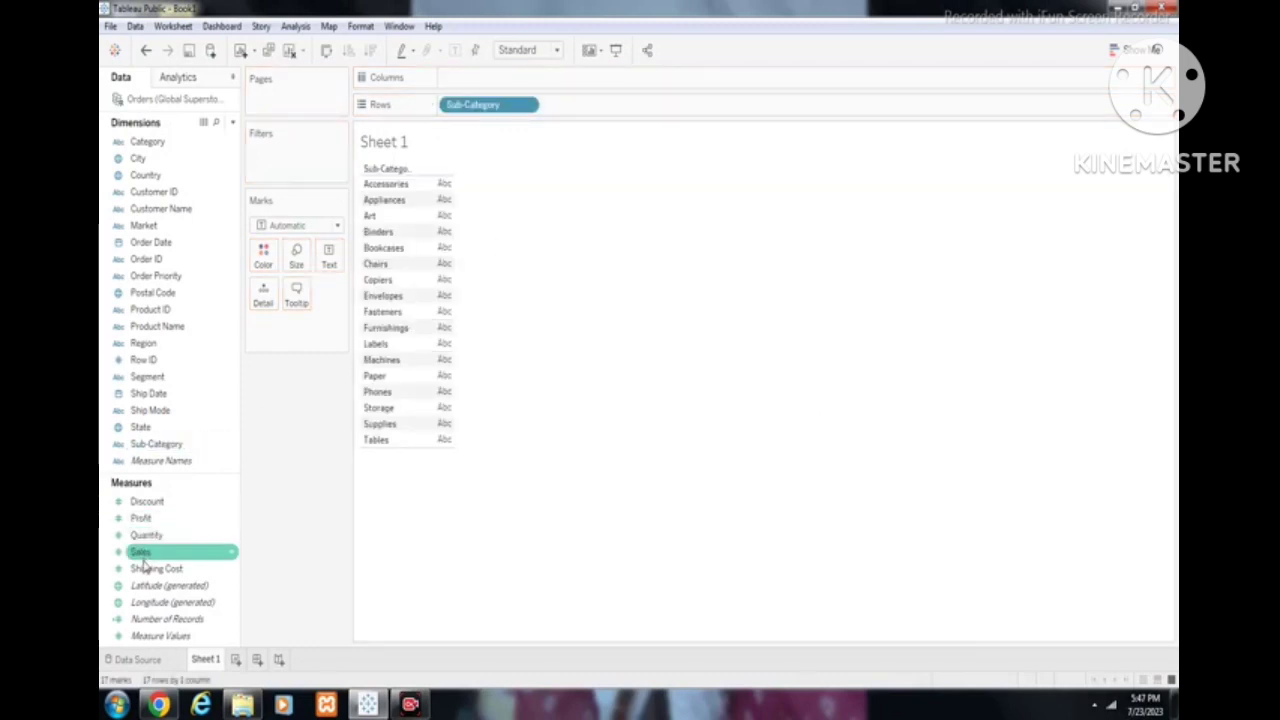
left_click_drag(142, 561, 558, 80)
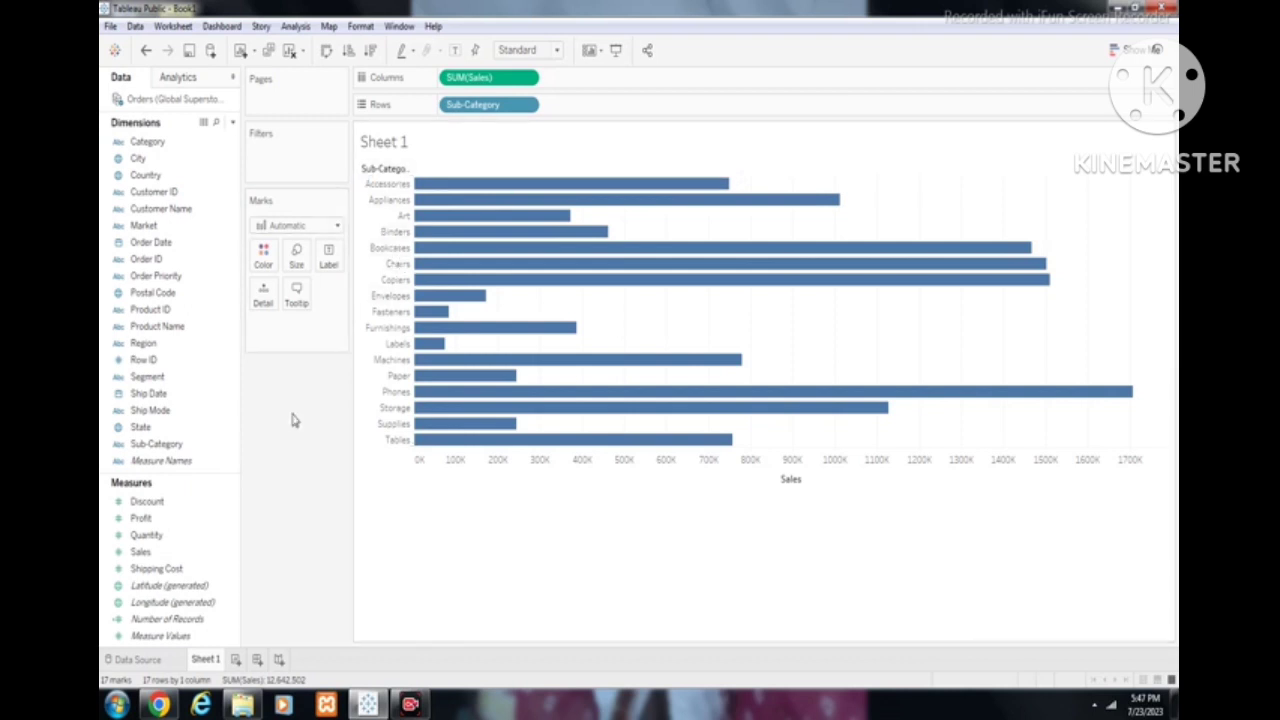
Add a Sub-Category filter to the sheet that keeps only Art, Binders, Bookcases, Chairs and Copiers.
left_click(175, 450)
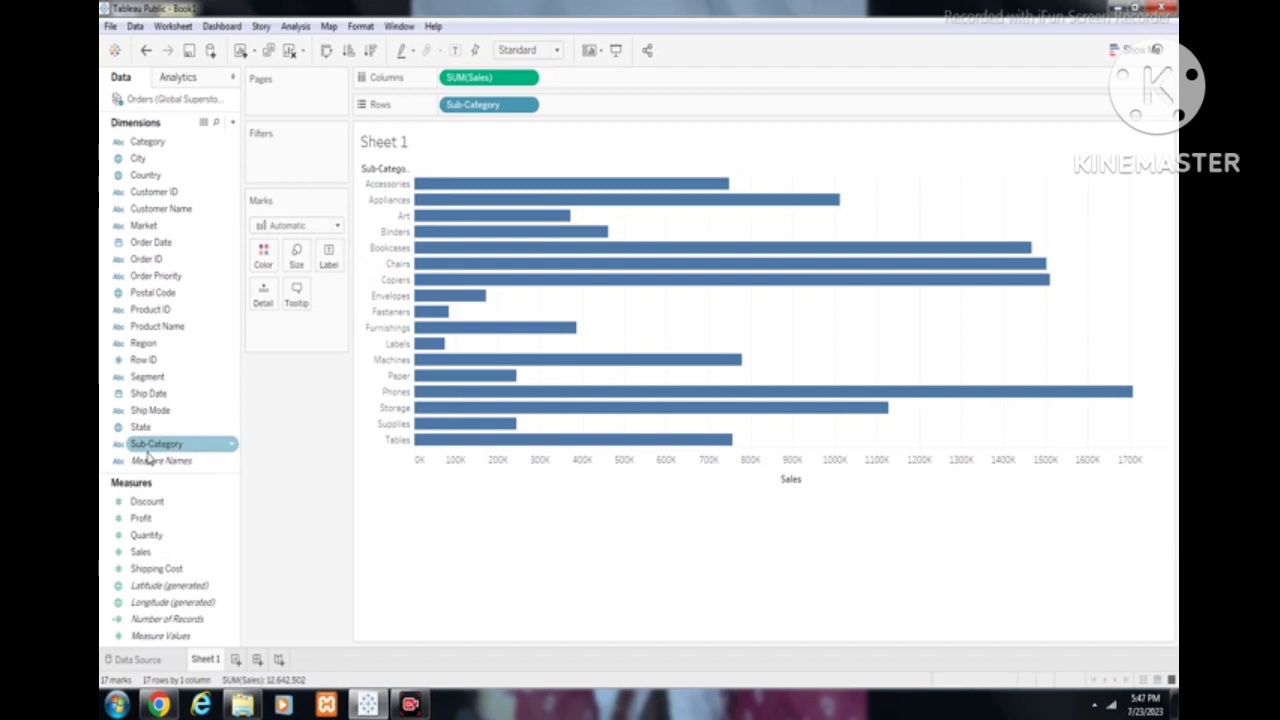
left_click_drag(150, 447, 284, 174)
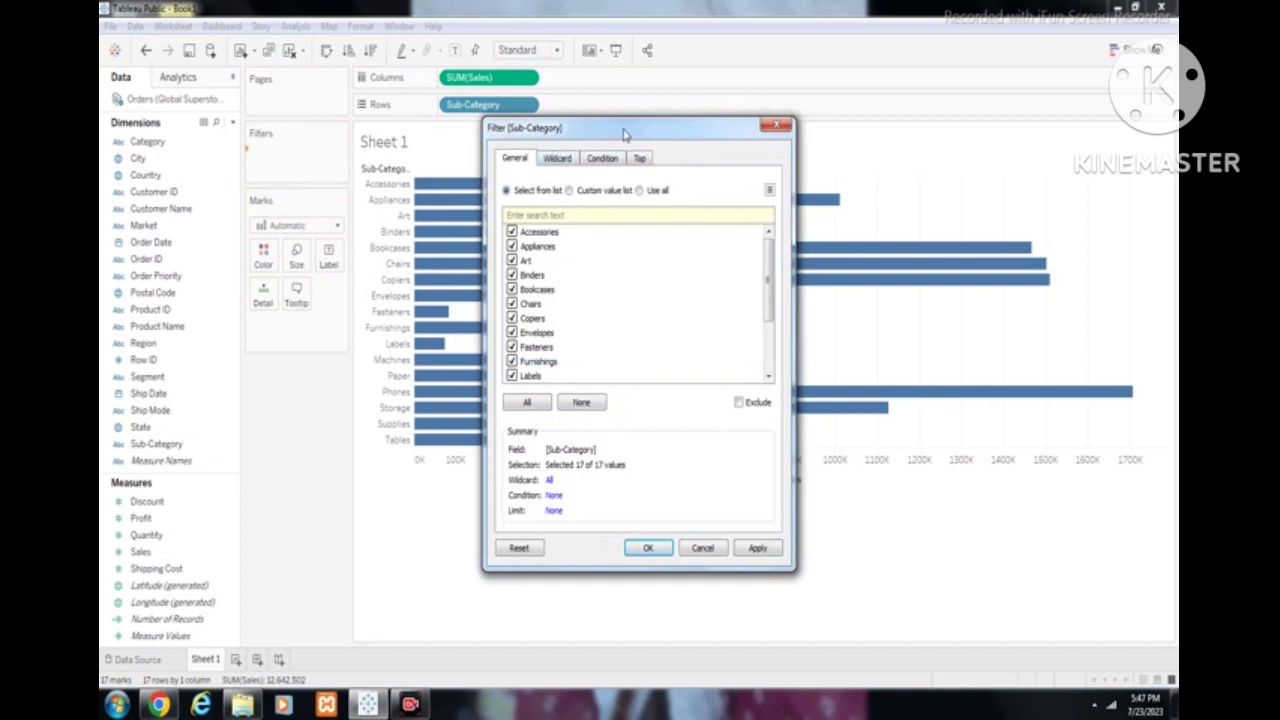
left_click_drag(624, 133, 601, 132)
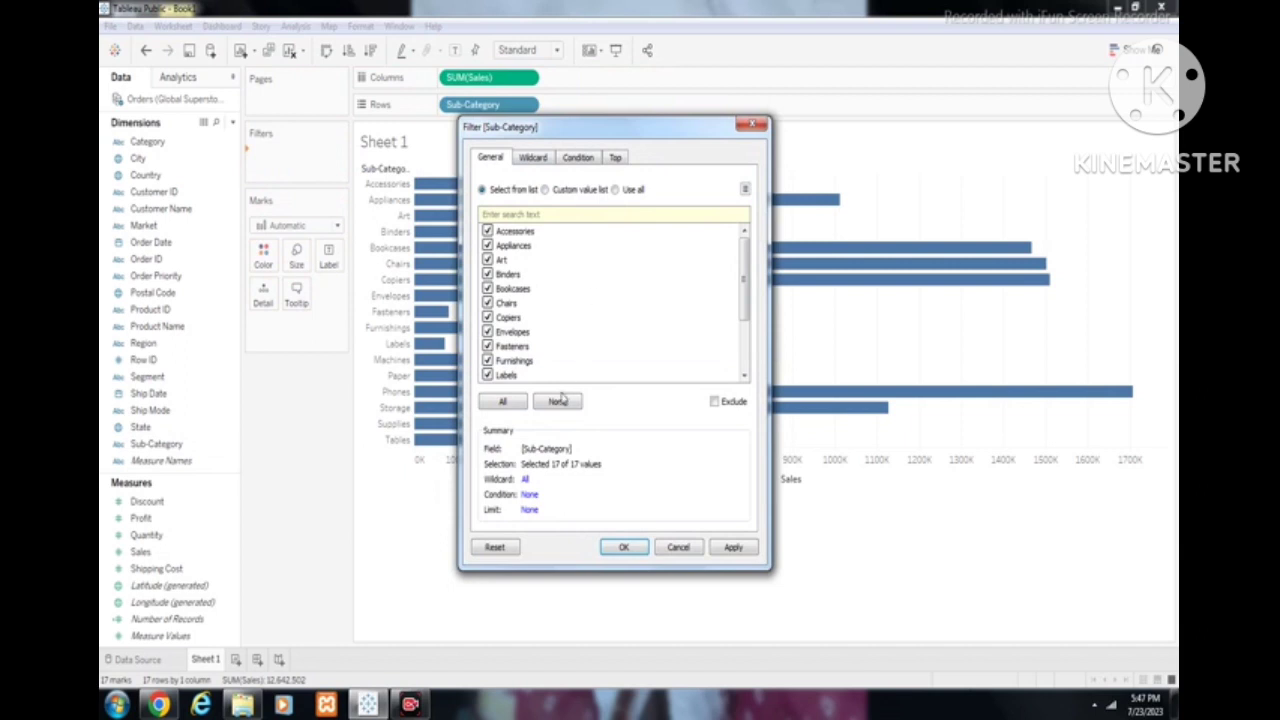
mouse_move(741, 275)
left_mouse_down()
mouse_move(744, 330)
mouse_move(745, 253)
left_mouse_up()
left_click(550, 402)
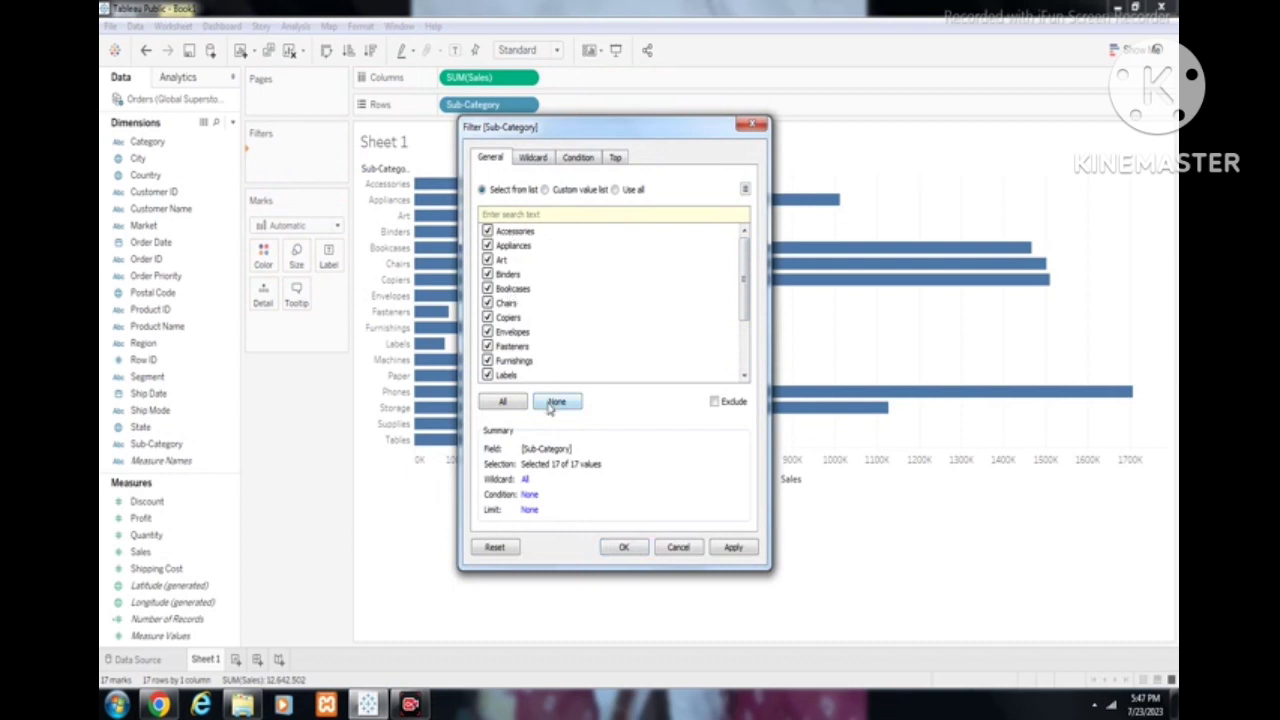
left_click(488, 274)
left_click(488, 260)
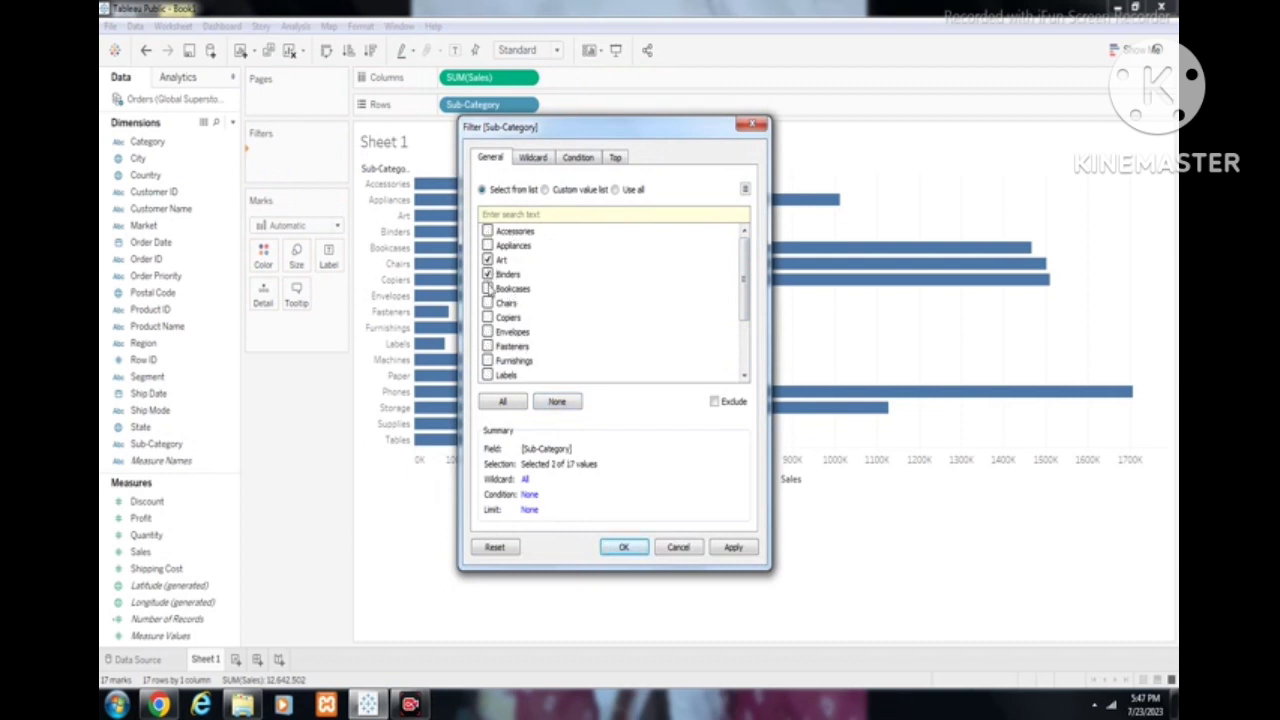
left_click(488, 288)
left_click(488, 317)
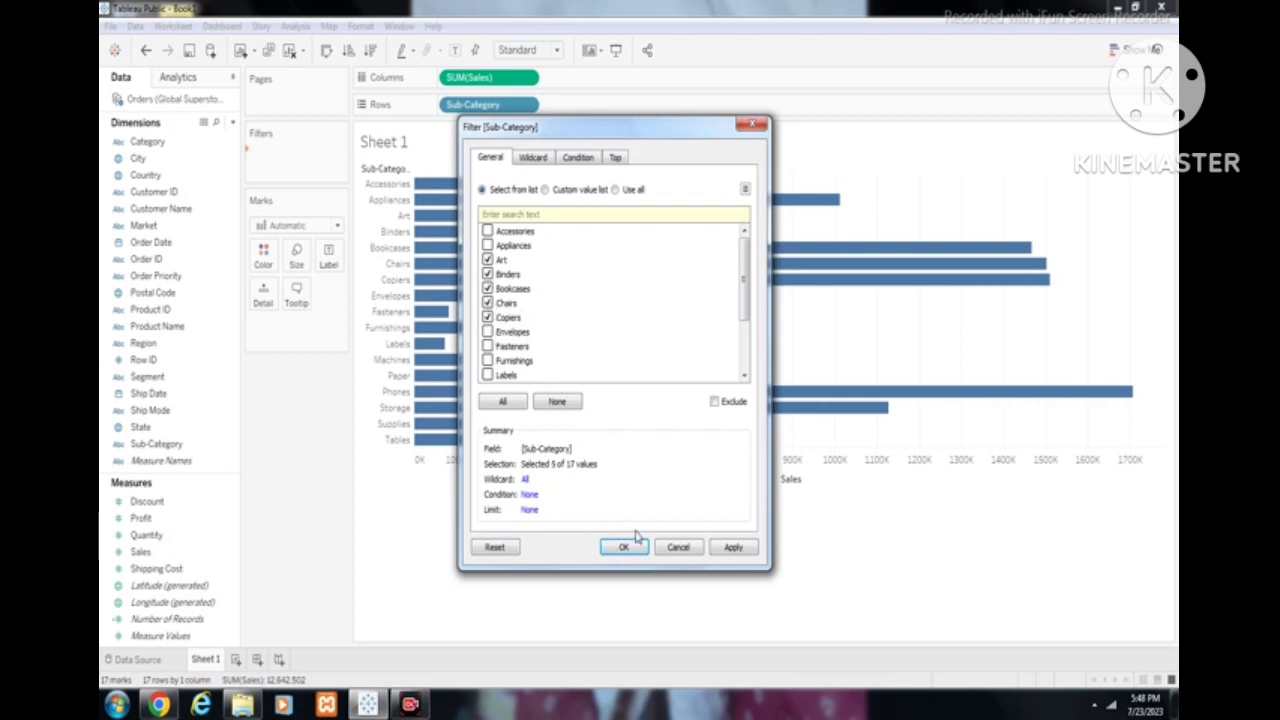
left_click(733, 547)
left_click(623, 547)
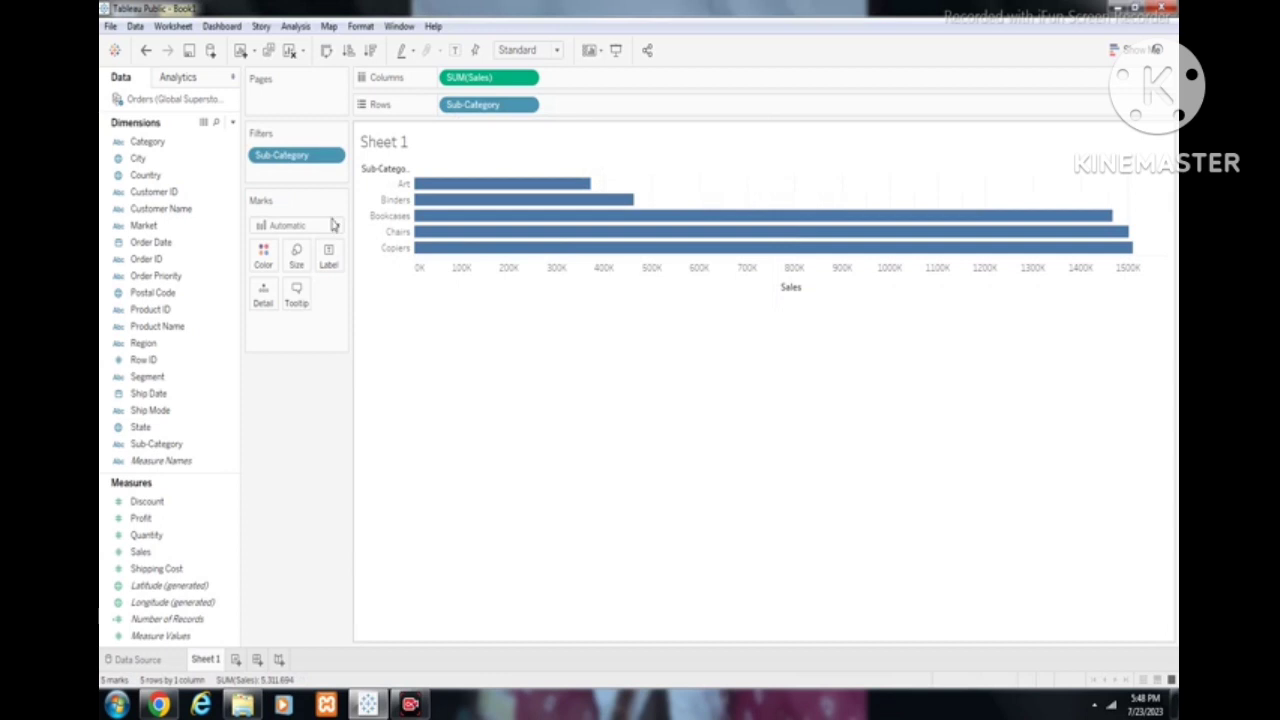
Edit the Sub-Category filter to also include Envelopes and Fasteners.
left_click(336, 158)
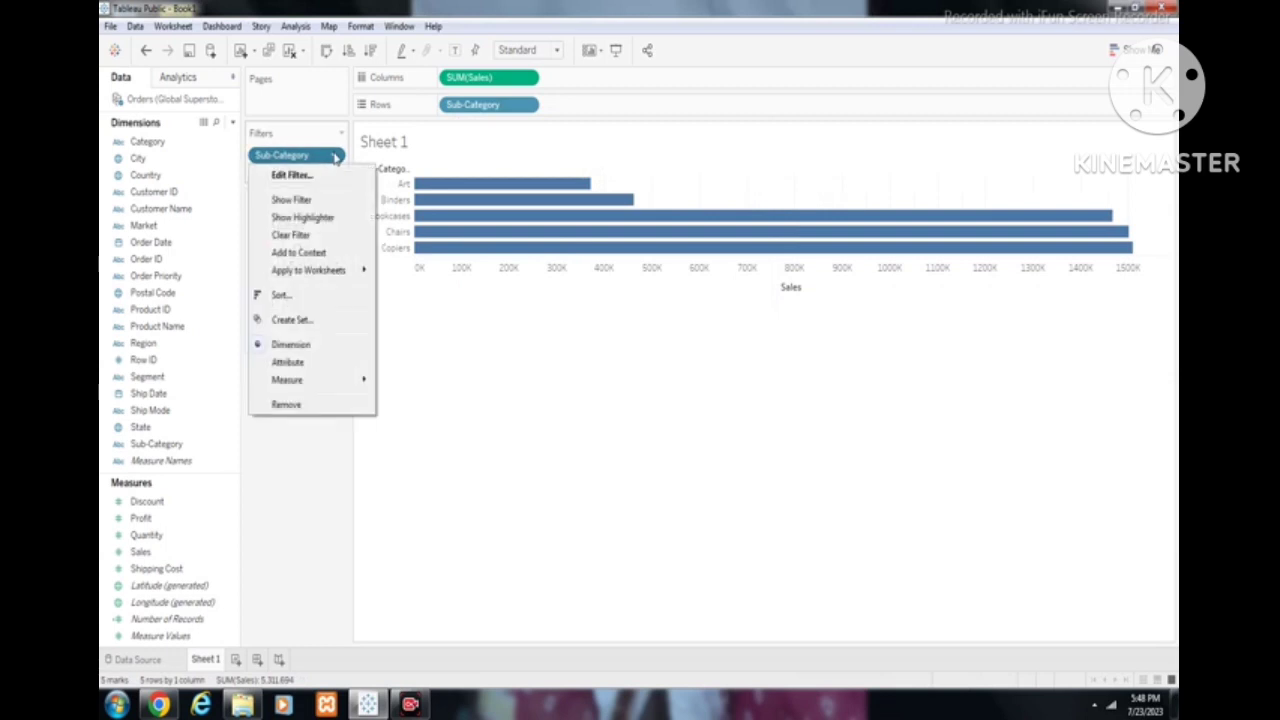
left_click(314, 177)
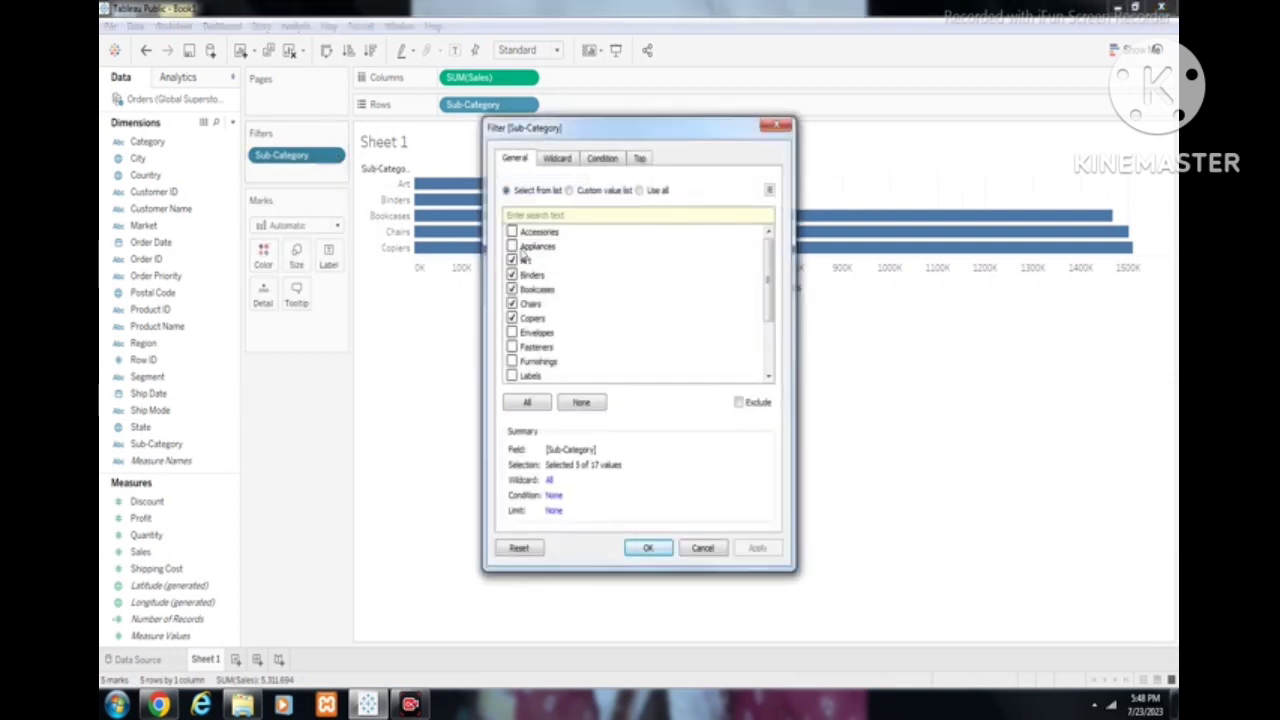
left_click(518, 247)
left_click(512, 332)
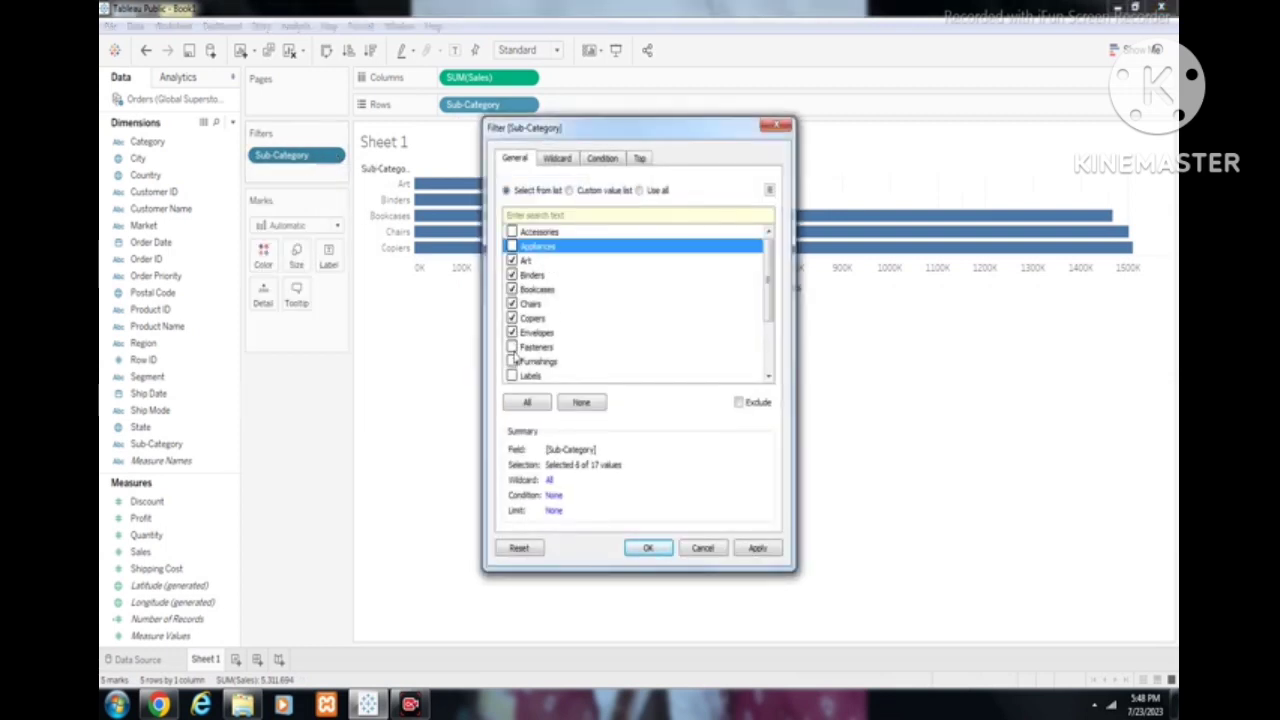
left_click(512, 347)
left_click(755, 552)
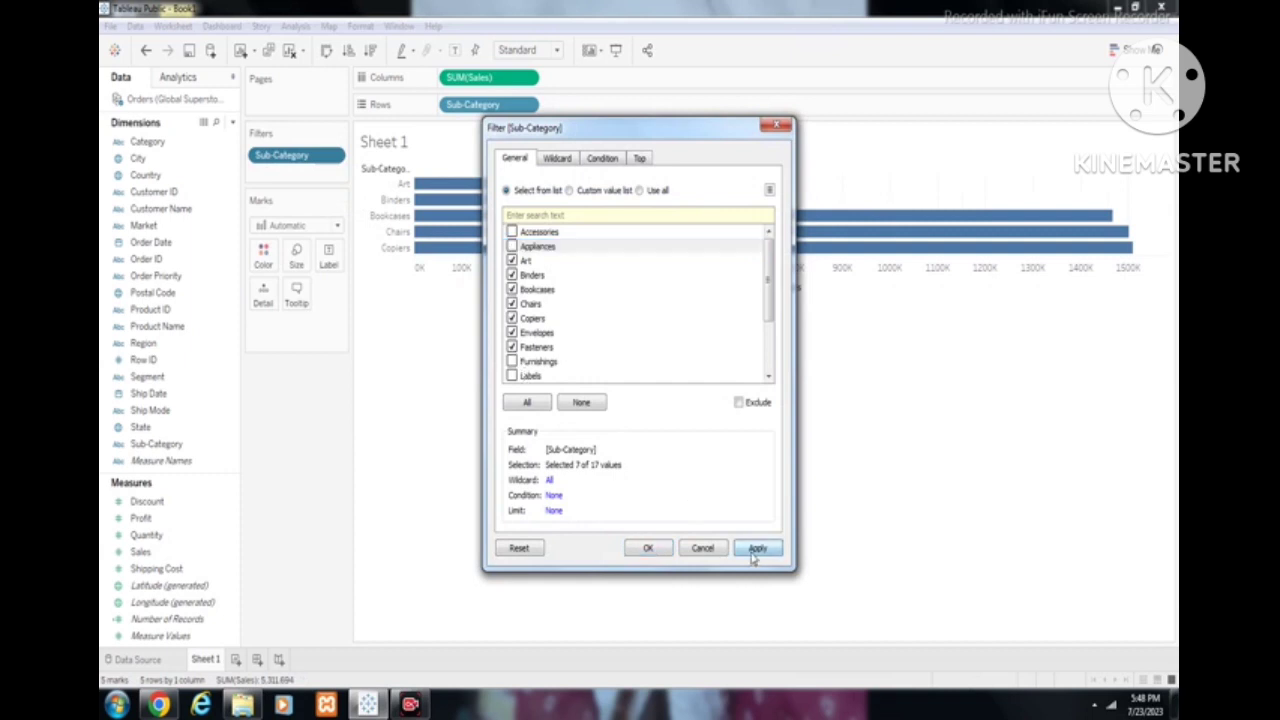
left_click(648, 548)
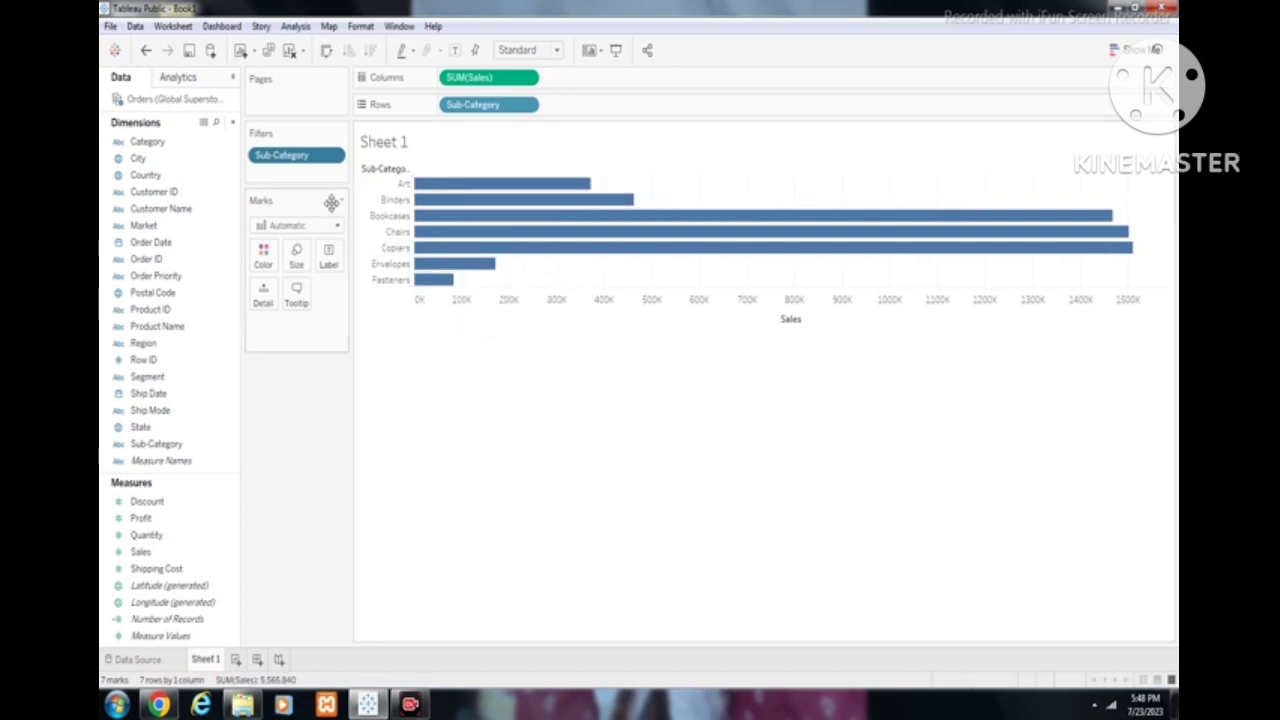
Show the Sub-Category filter beside the chart and include all values except Copiers, Chairs and Bookcases.
left_click(334, 157)
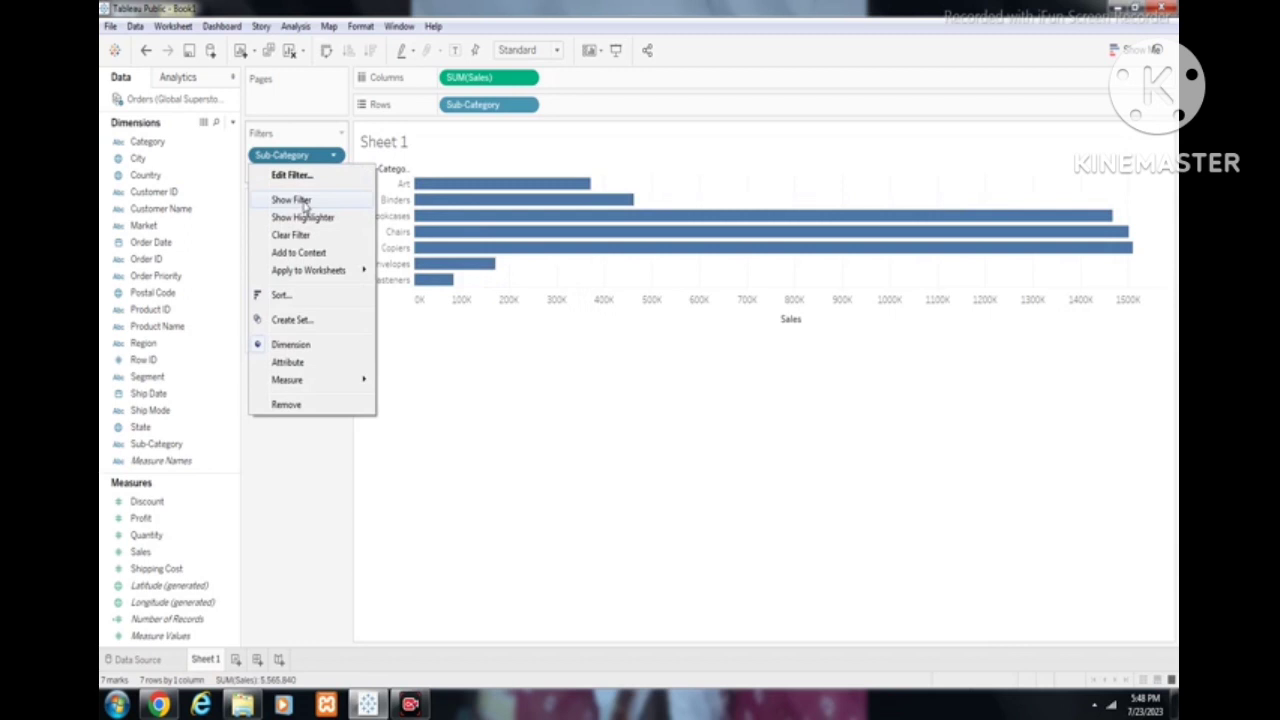
left_click(291, 200)
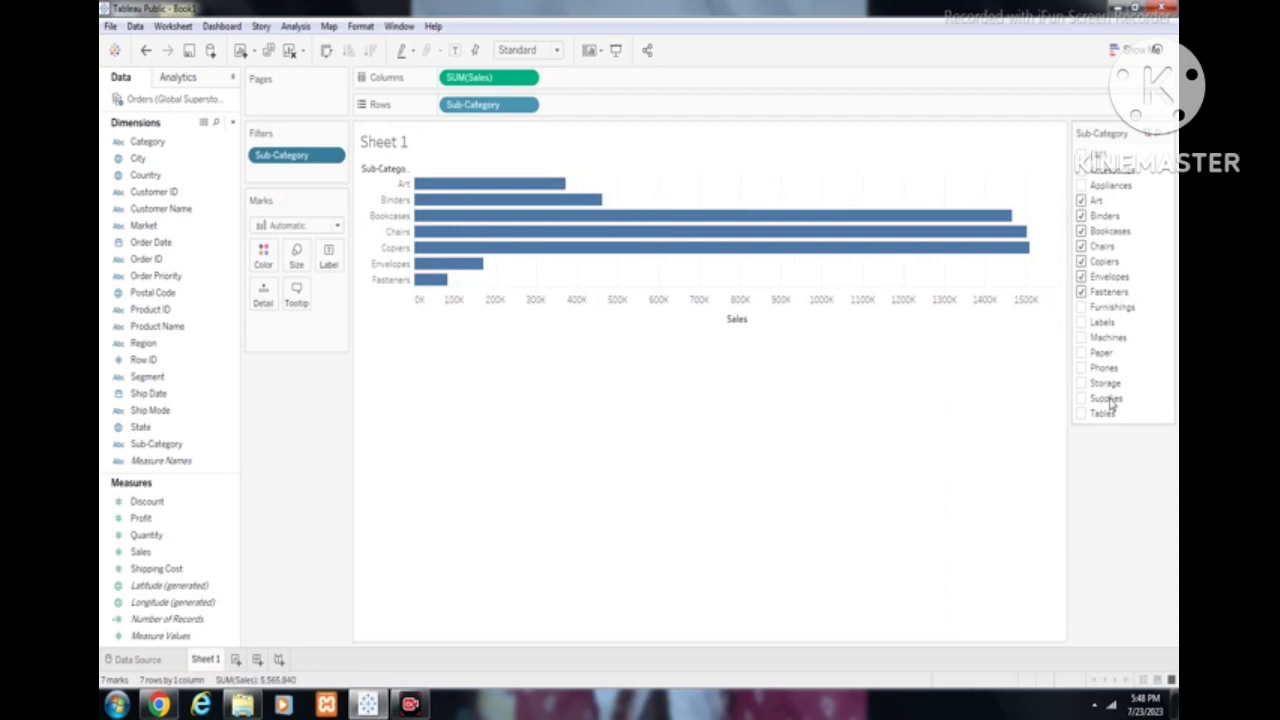
left_click(1084, 158)
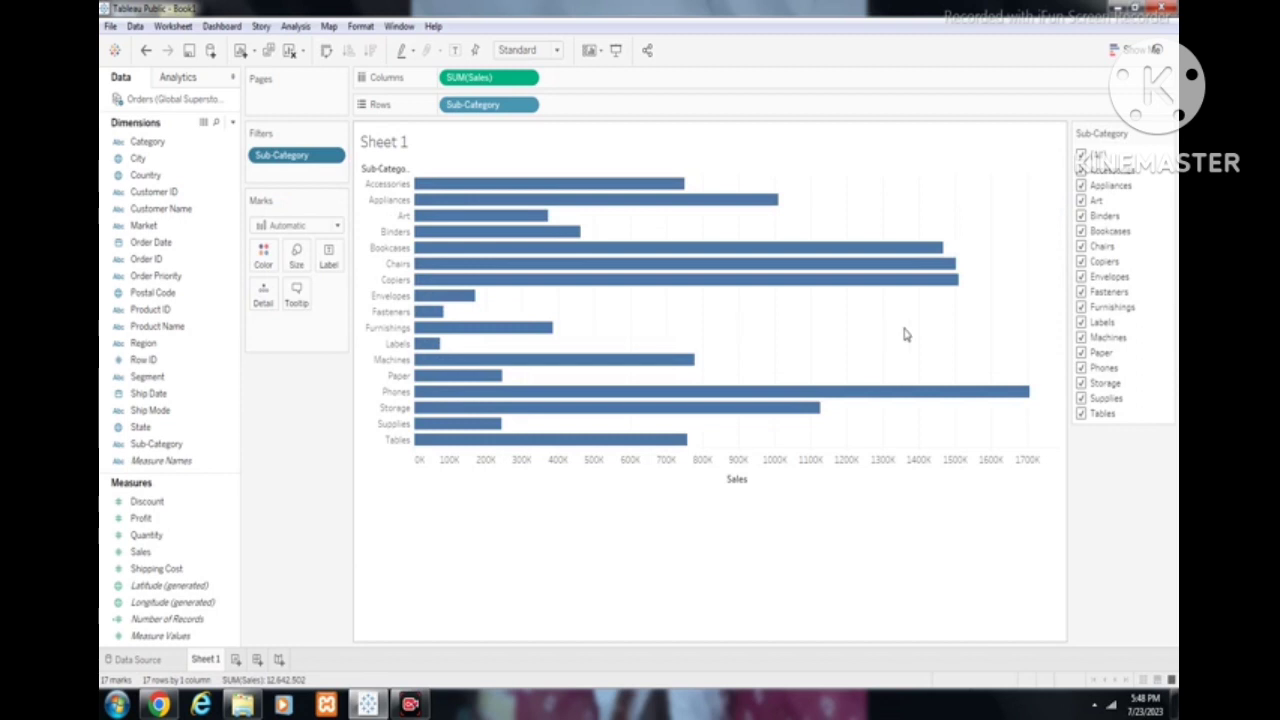
left_click(1081, 262)
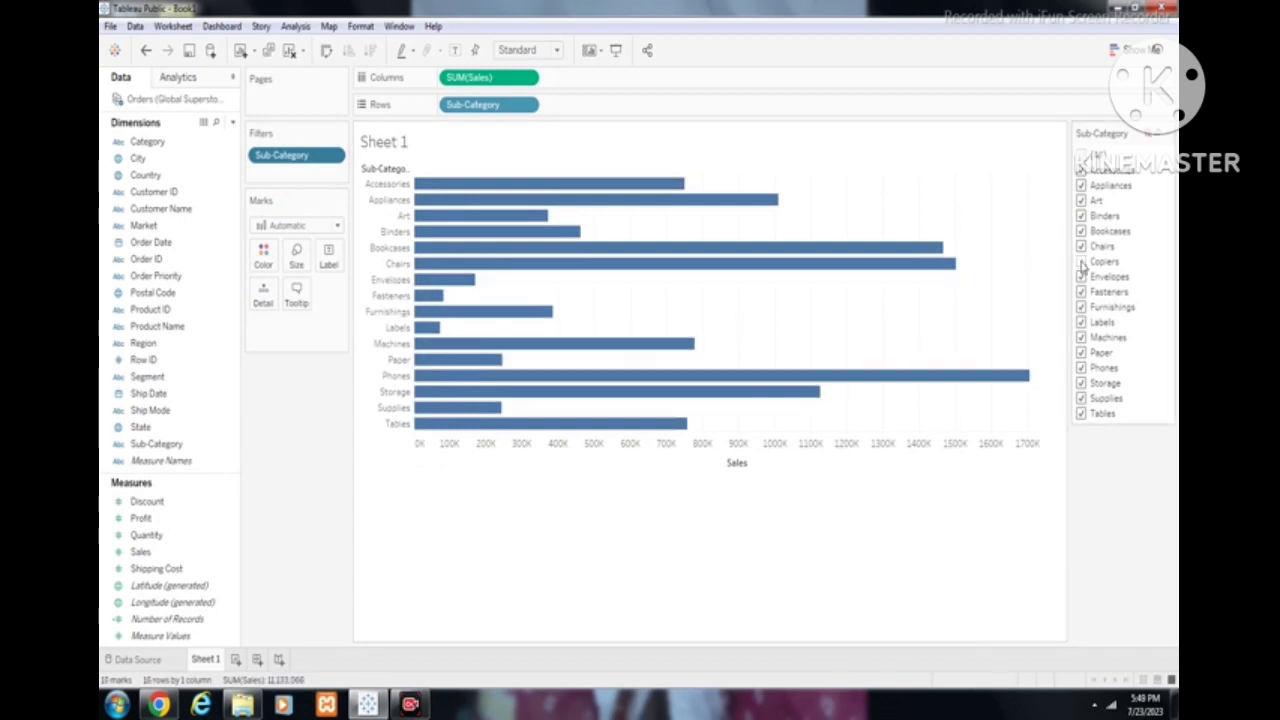
left_click(1081, 246)
left_click(1081, 231)
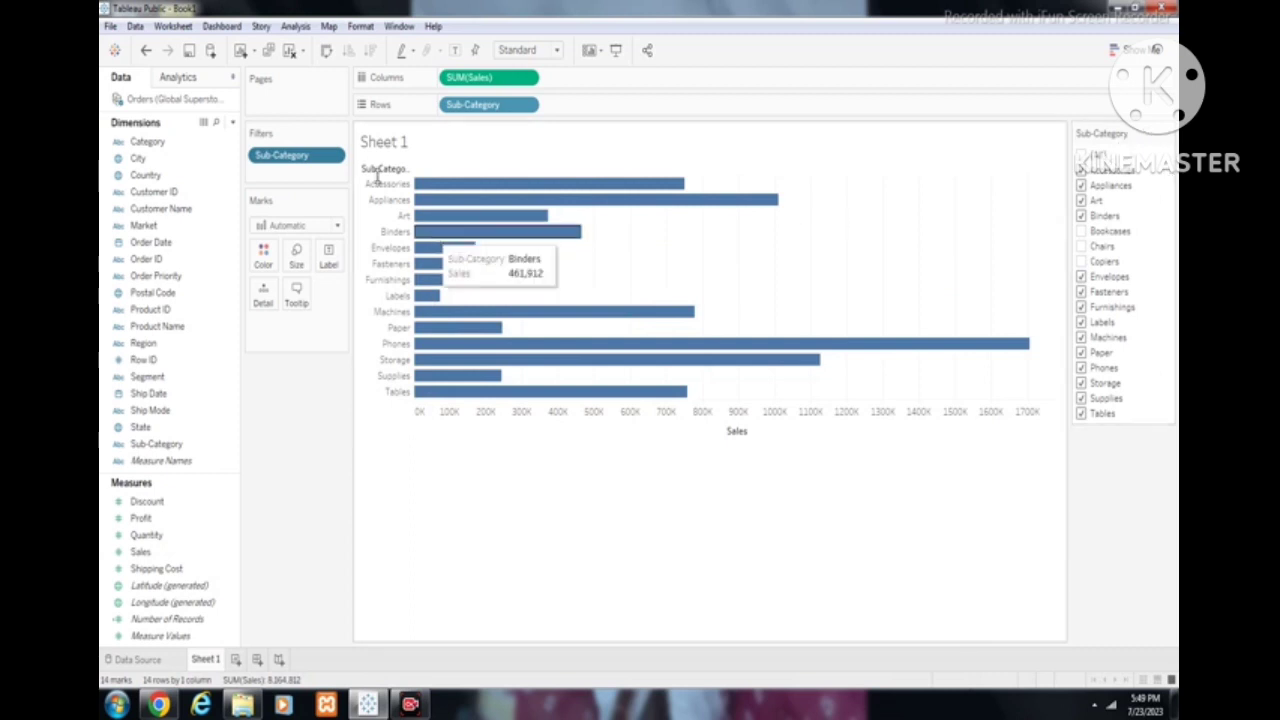
Hide the Sub-Category filter control and show it again.
left_click(334, 157)
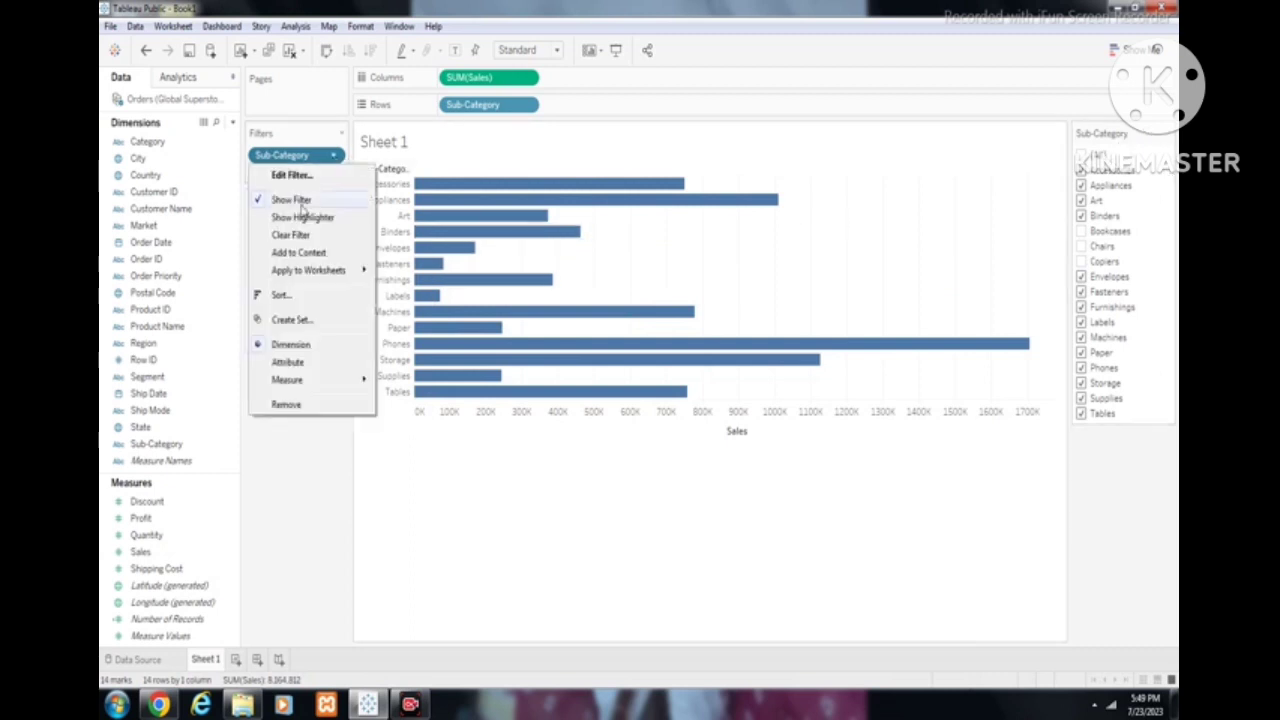
left_click(300, 202)
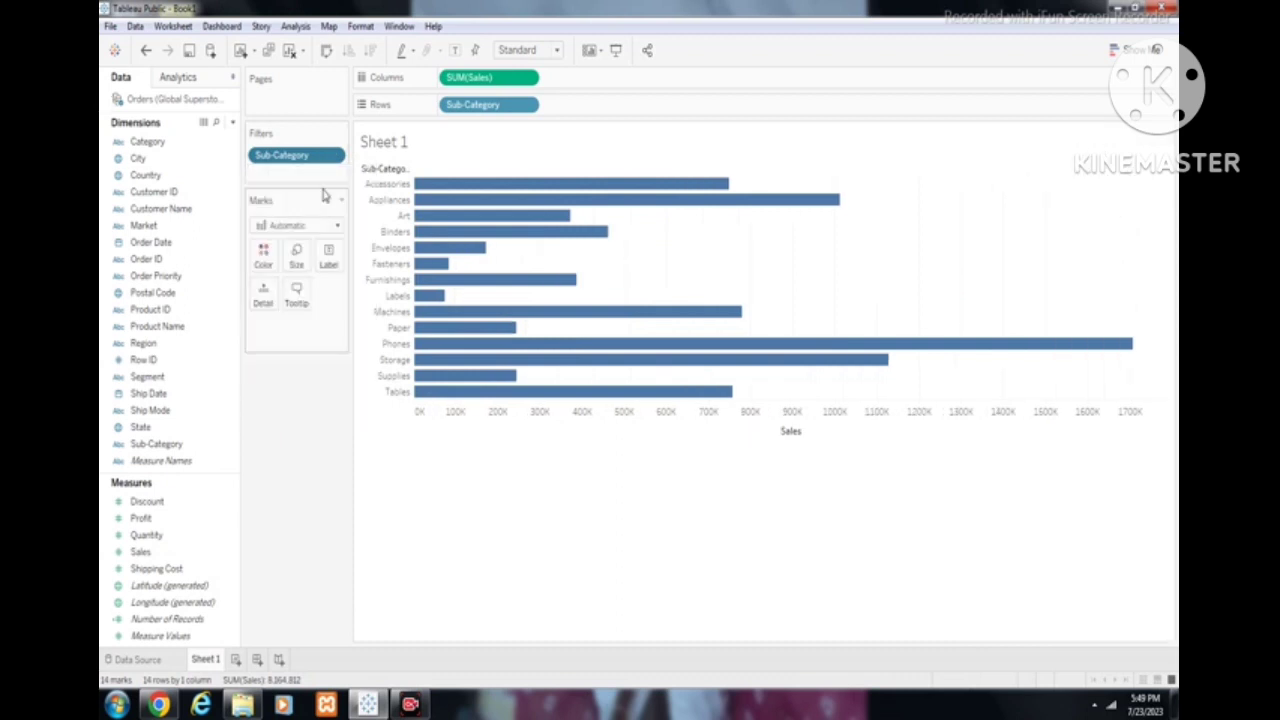
left_click(336, 157)
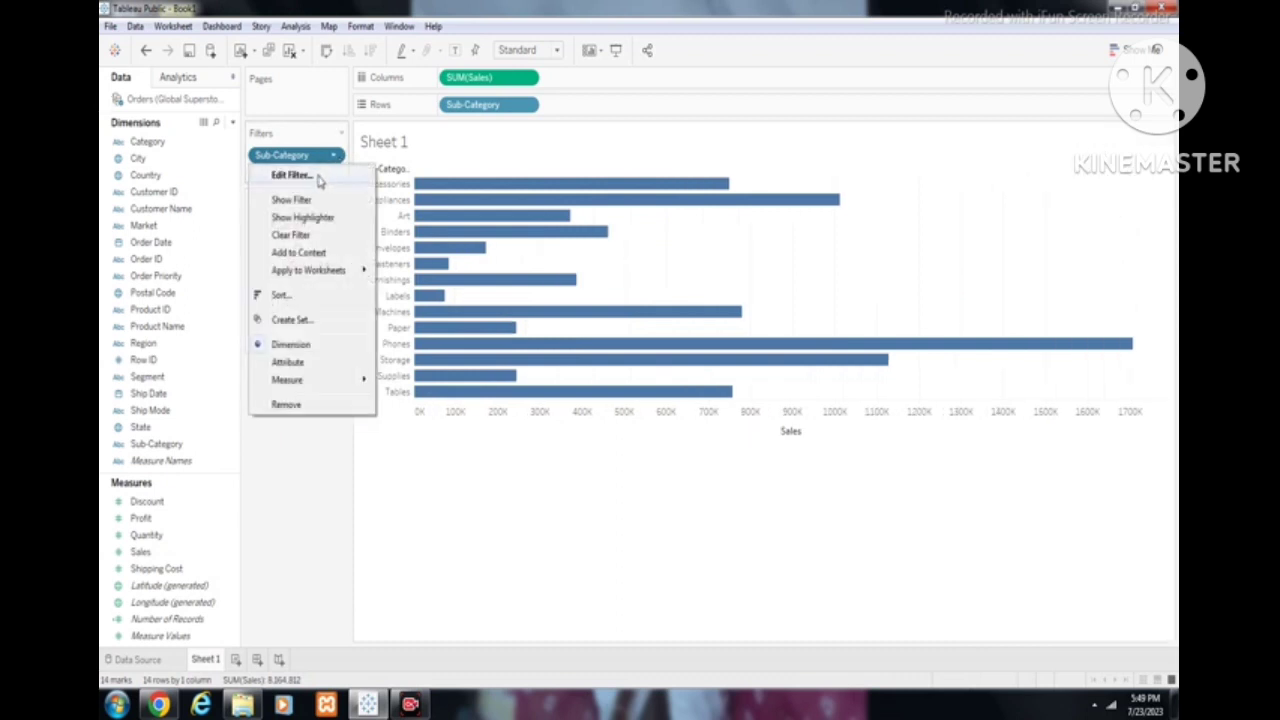
left_click(306, 198)
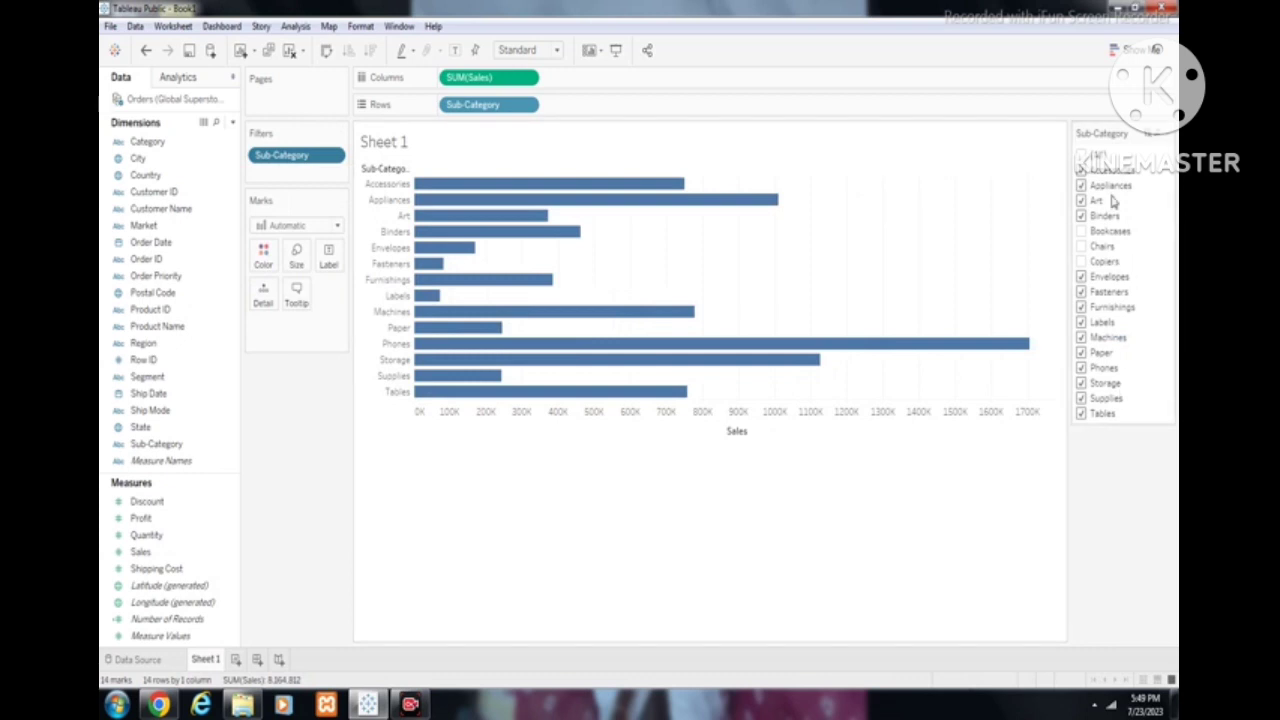
Switch the Sub-Category filter control to Single Value (list) and choose Art, Binders and Bookcases one after another.
left_click(1167, 136)
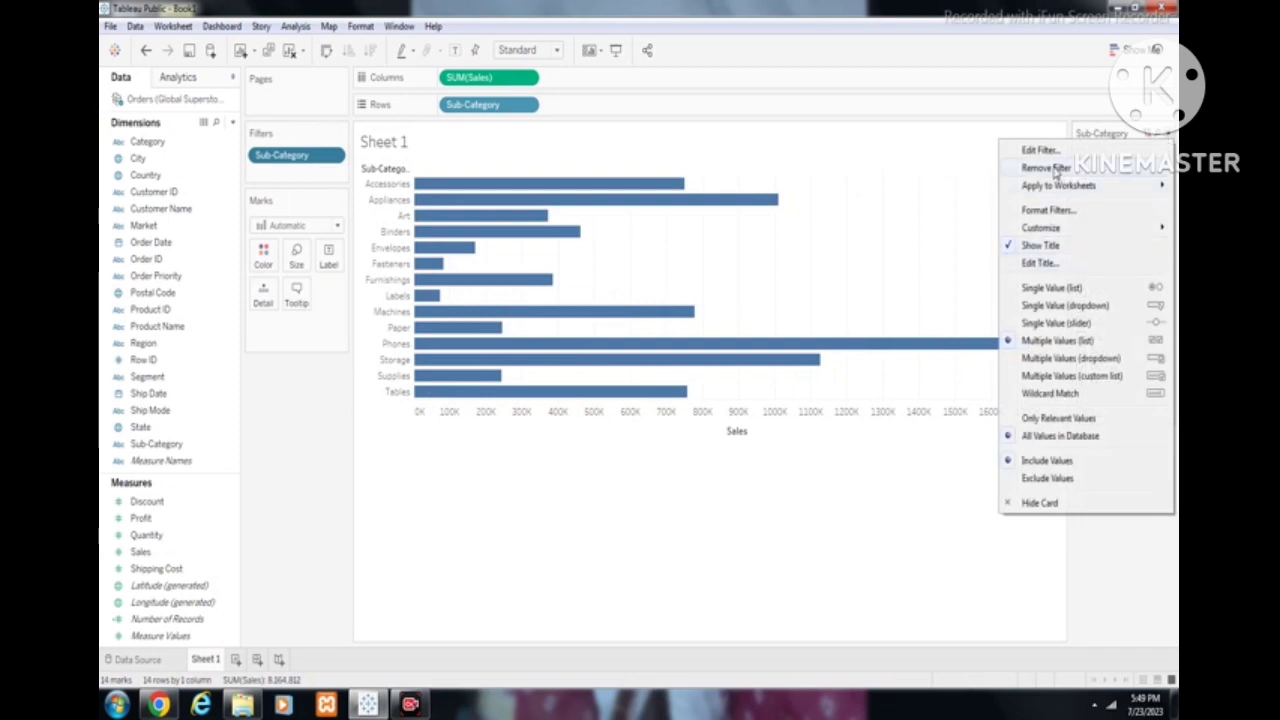
left_click(1048, 289)
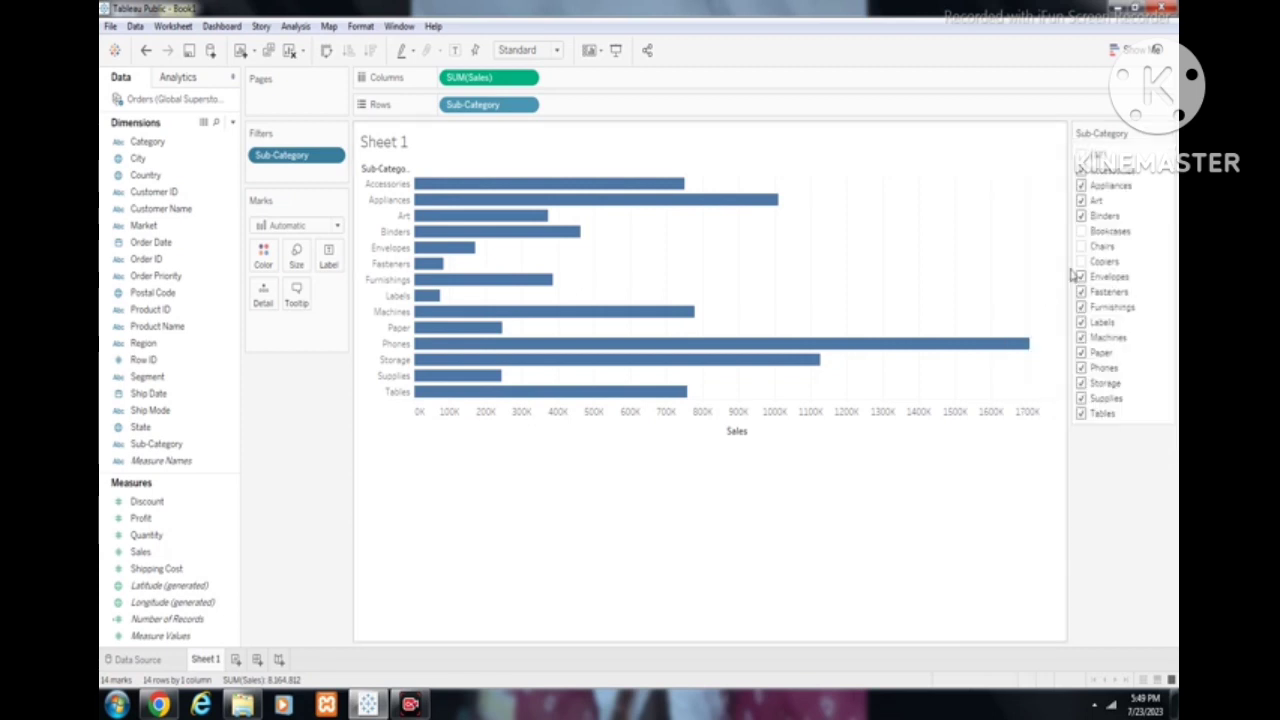
left_click(1084, 199)
left_click(1083, 215)
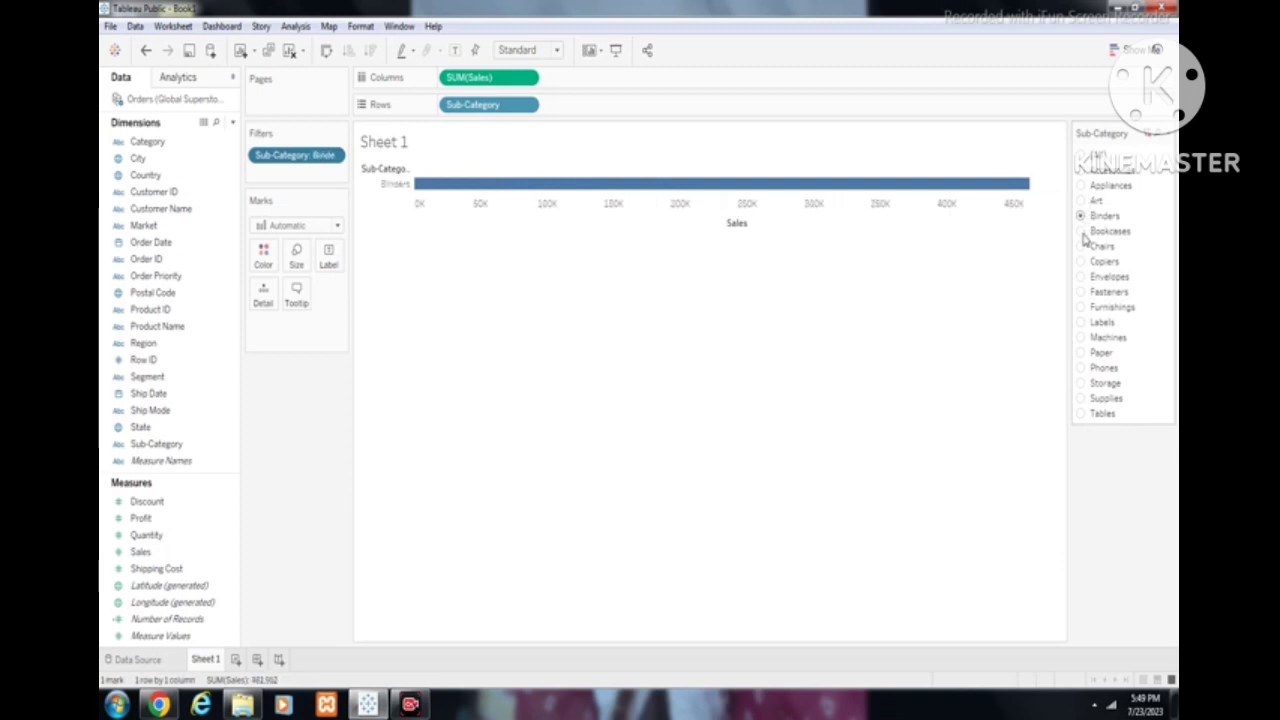
left_click(1081, 231)
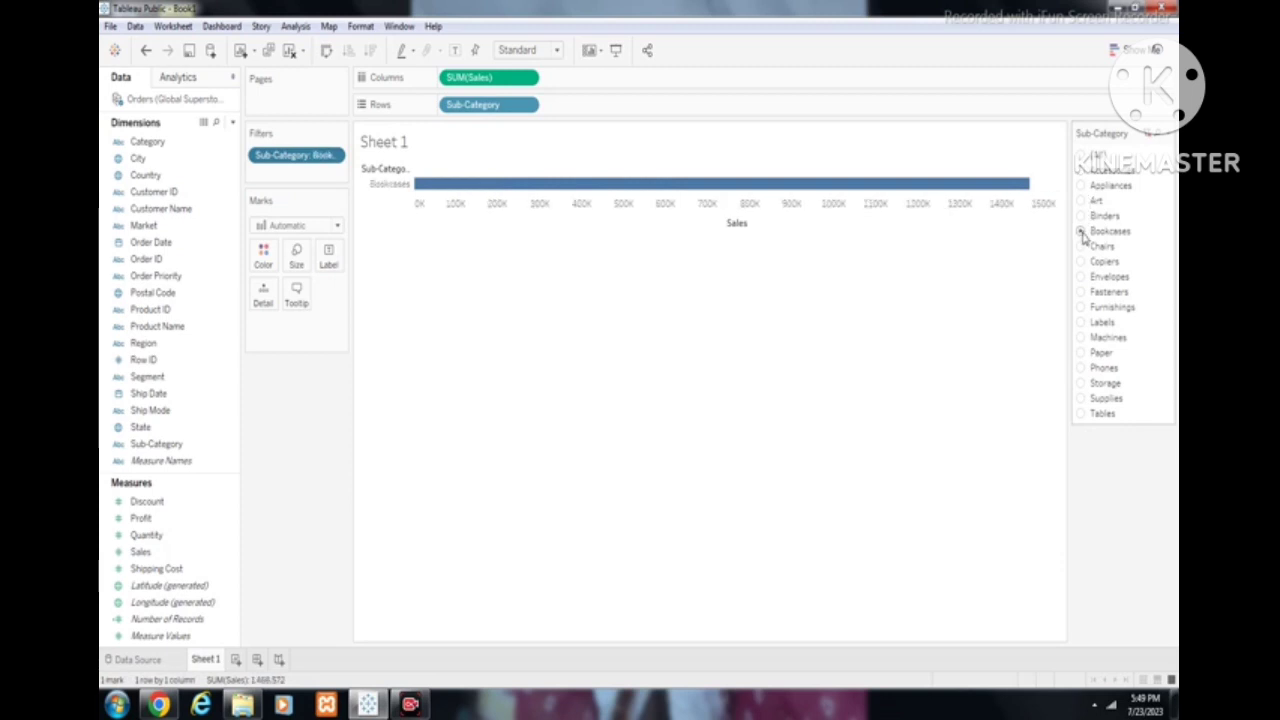
Change the Sub-Category filter control to Single Value (dropdown) and choose Fasteners, followed by Chairs.
left_click(1167, 138)
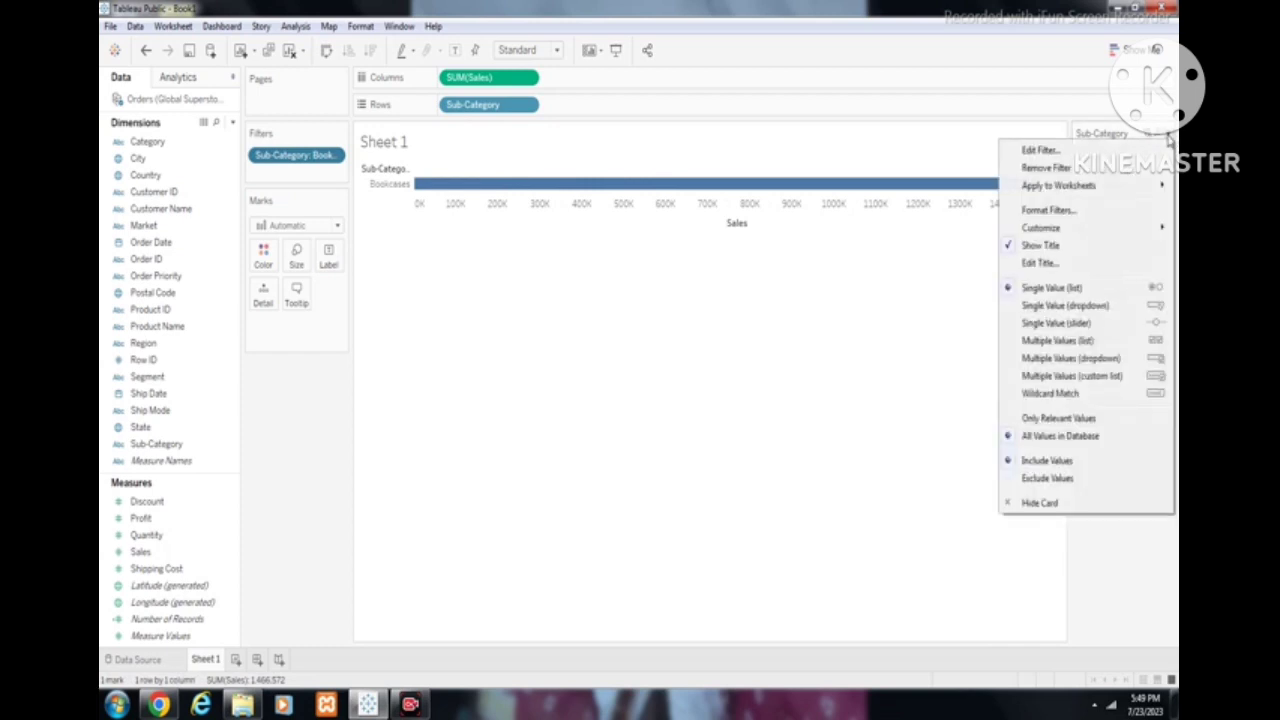
left_click(1061, 321)
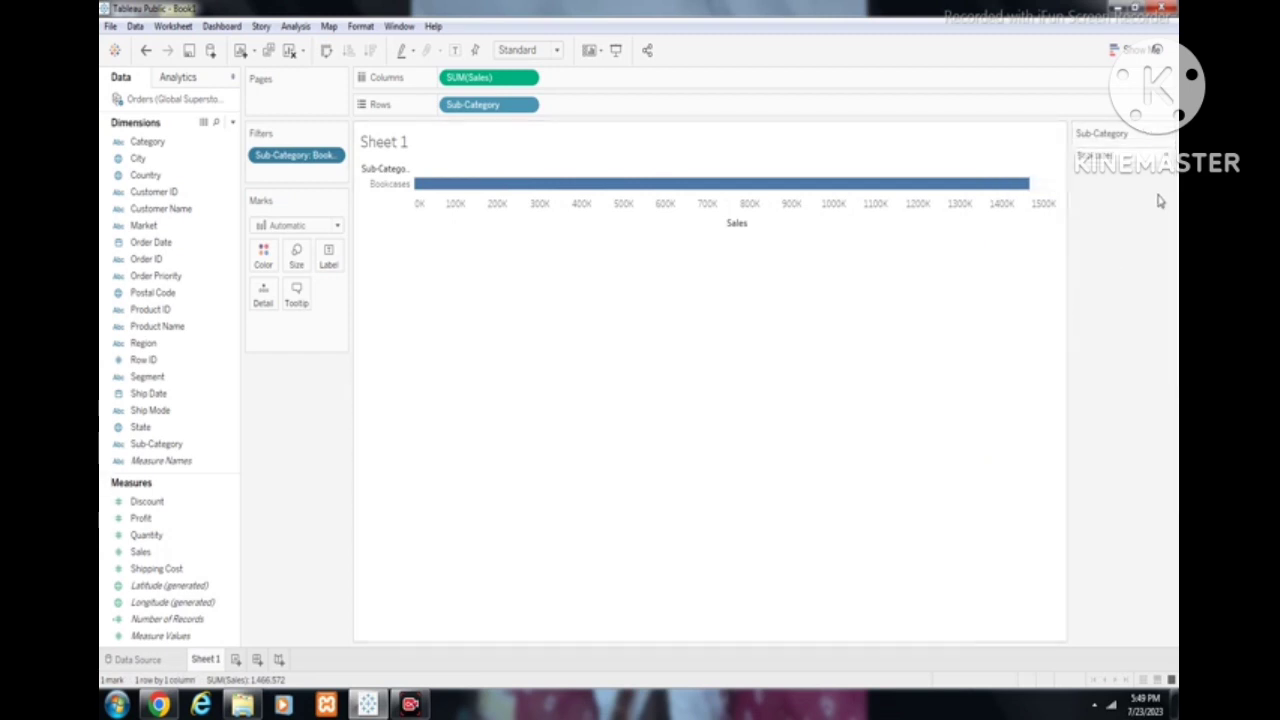
left_click(1163, 162)
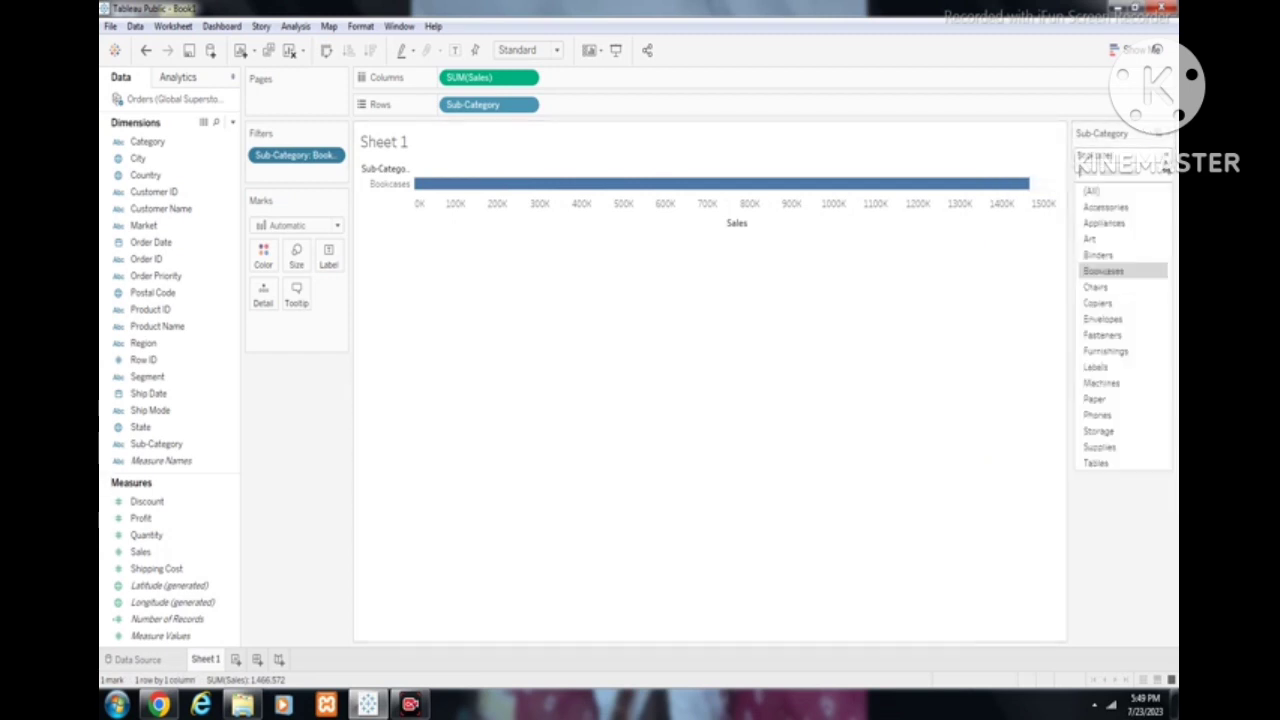
left_click(1105, 335)
left_click(1164, 162)
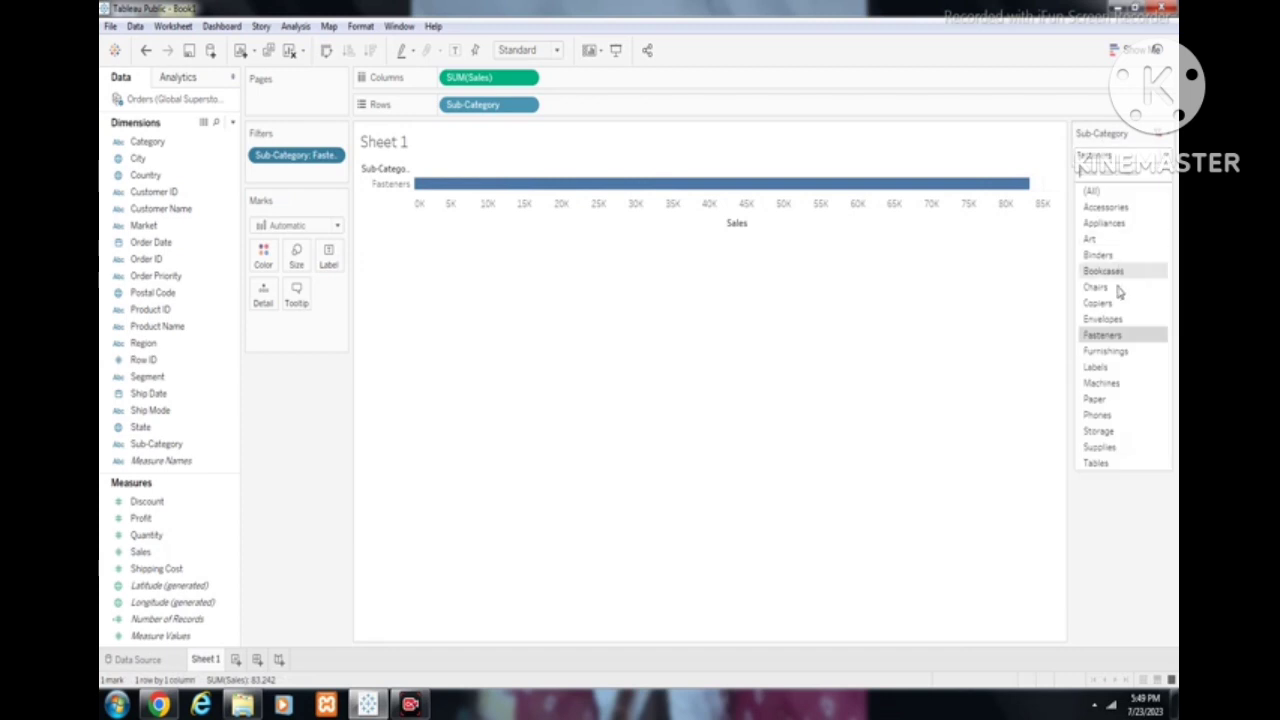
left_click(1097, 287)
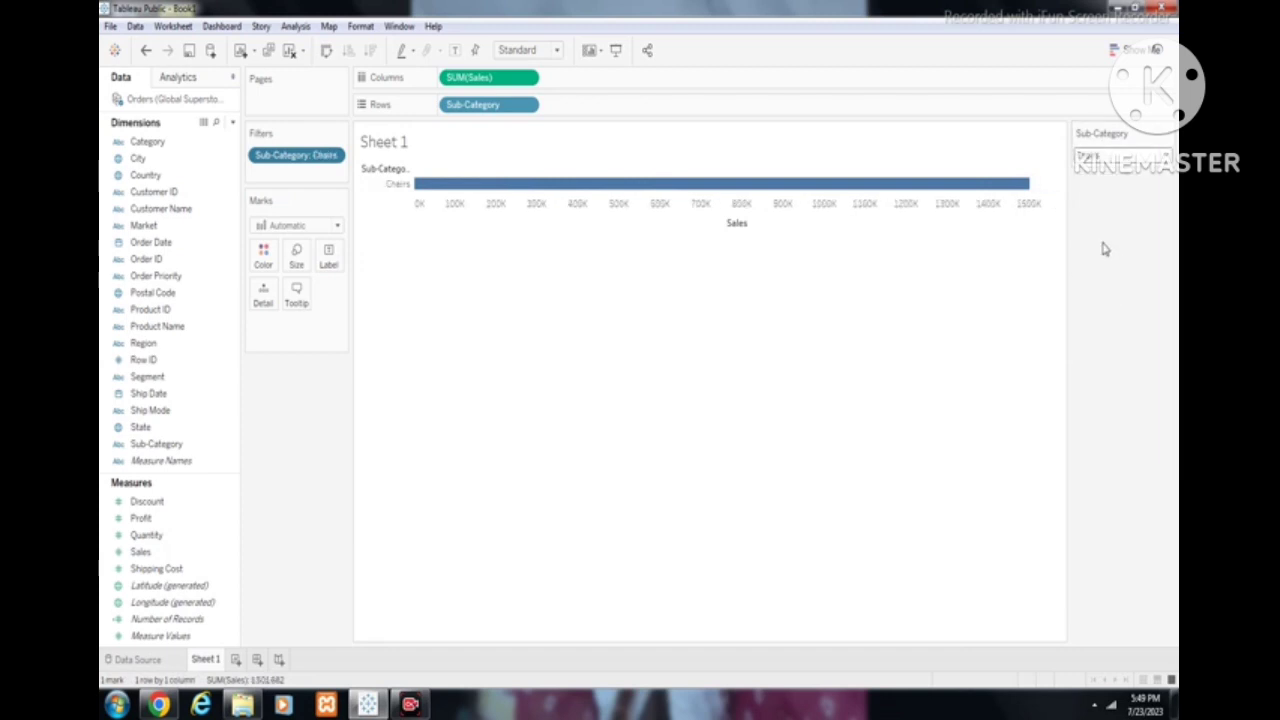
Set the Sub-Category filter control to Multiple Values (list) and add Binders to the selection.
left_click(1168, 137)
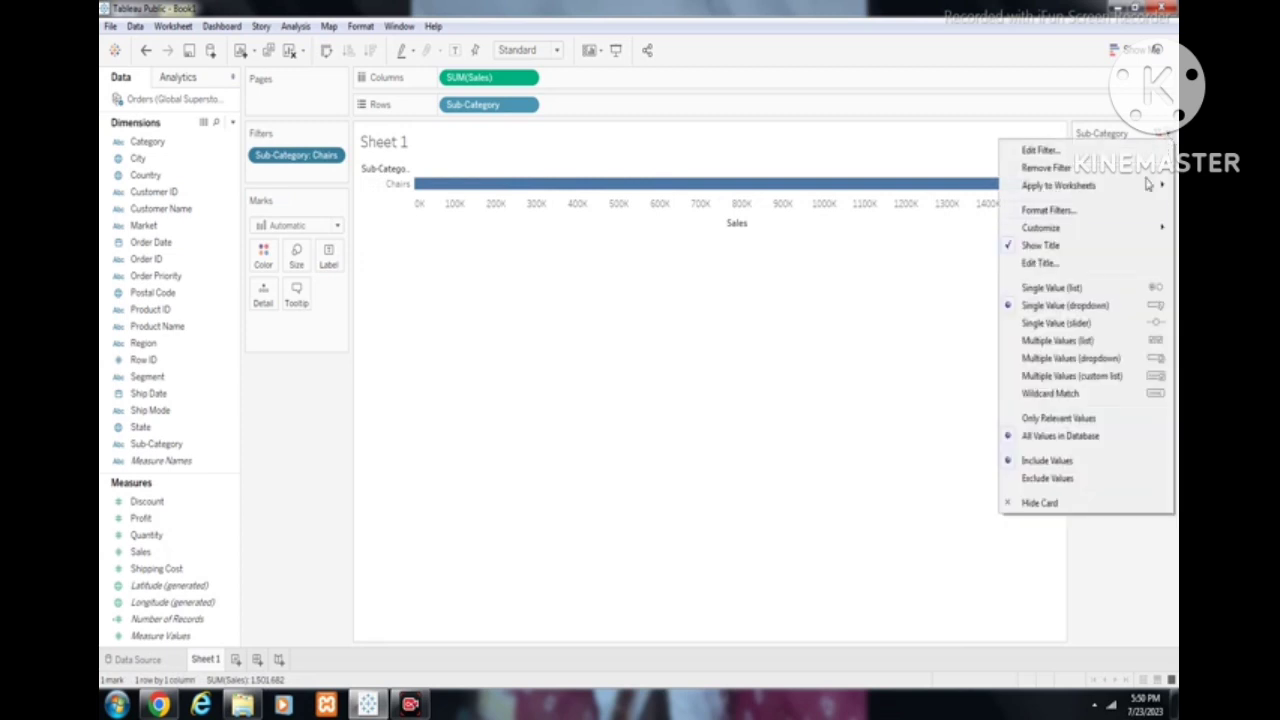
left_click(1060, 342)
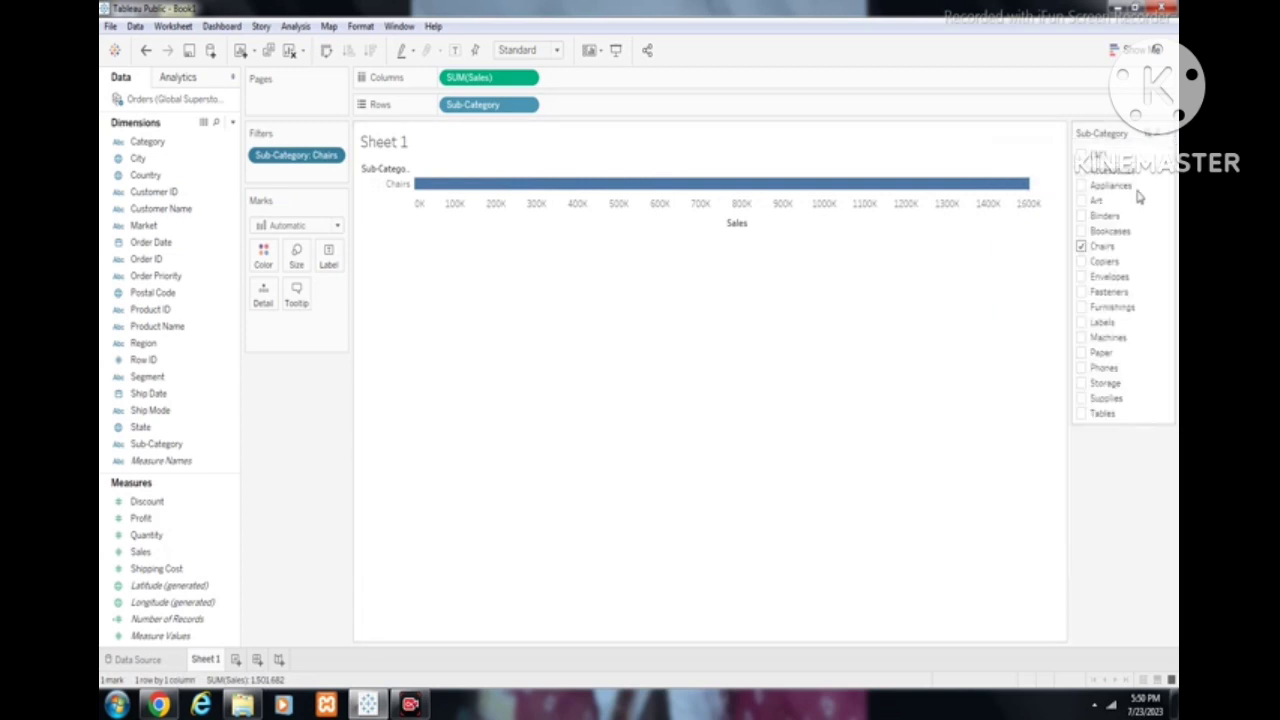
left_click(1081, 215)
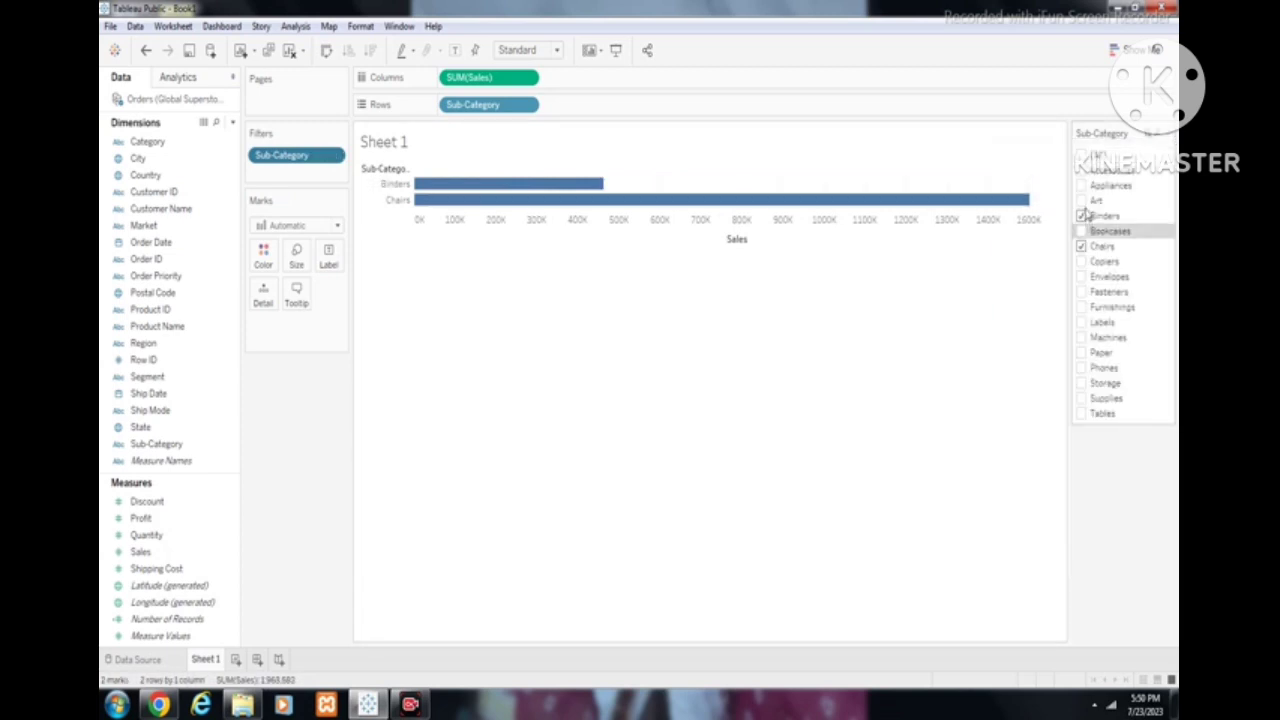
Add Art and Accessories to the Sub-Category filter selection, and include all values.
left_click(1081, 200)
left_click(1081, 170)
left_click(1081, 156)
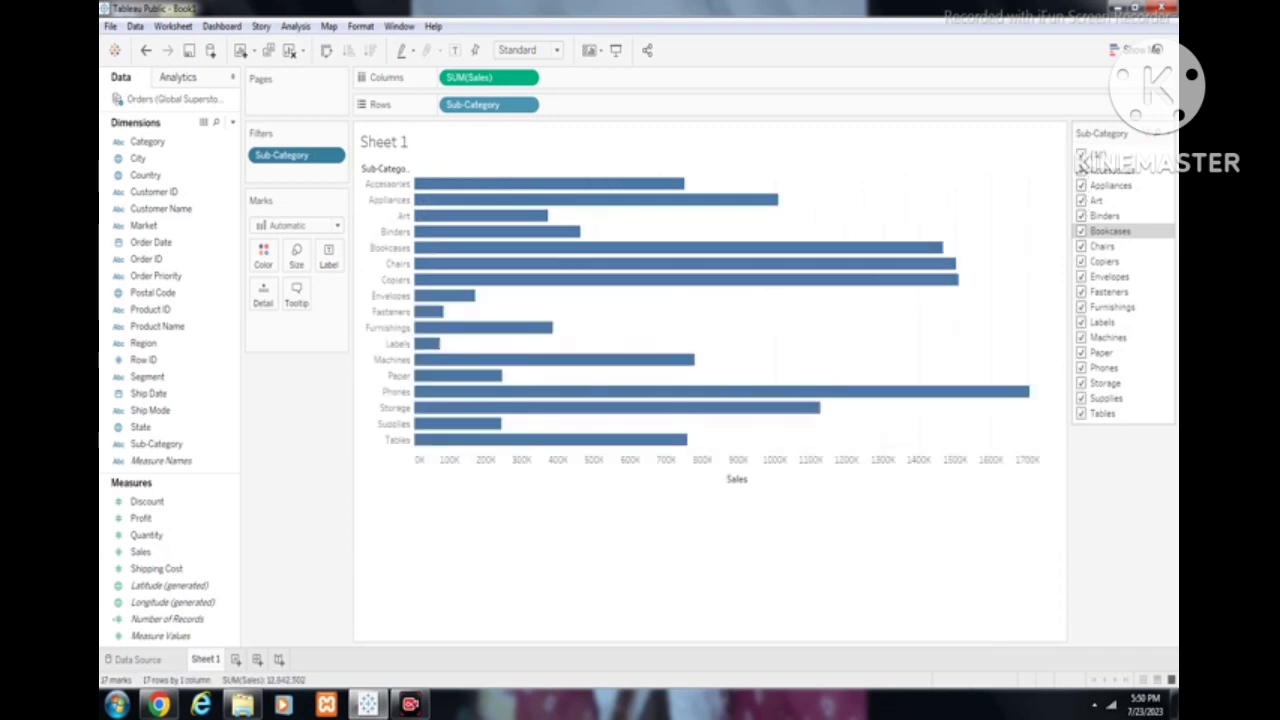
Switch the Sub-Category filter control to Multiple Values (dropdown) and include only Art, Binders, Bookcases, Chairs and Copiers.
left_click(1164, 136)
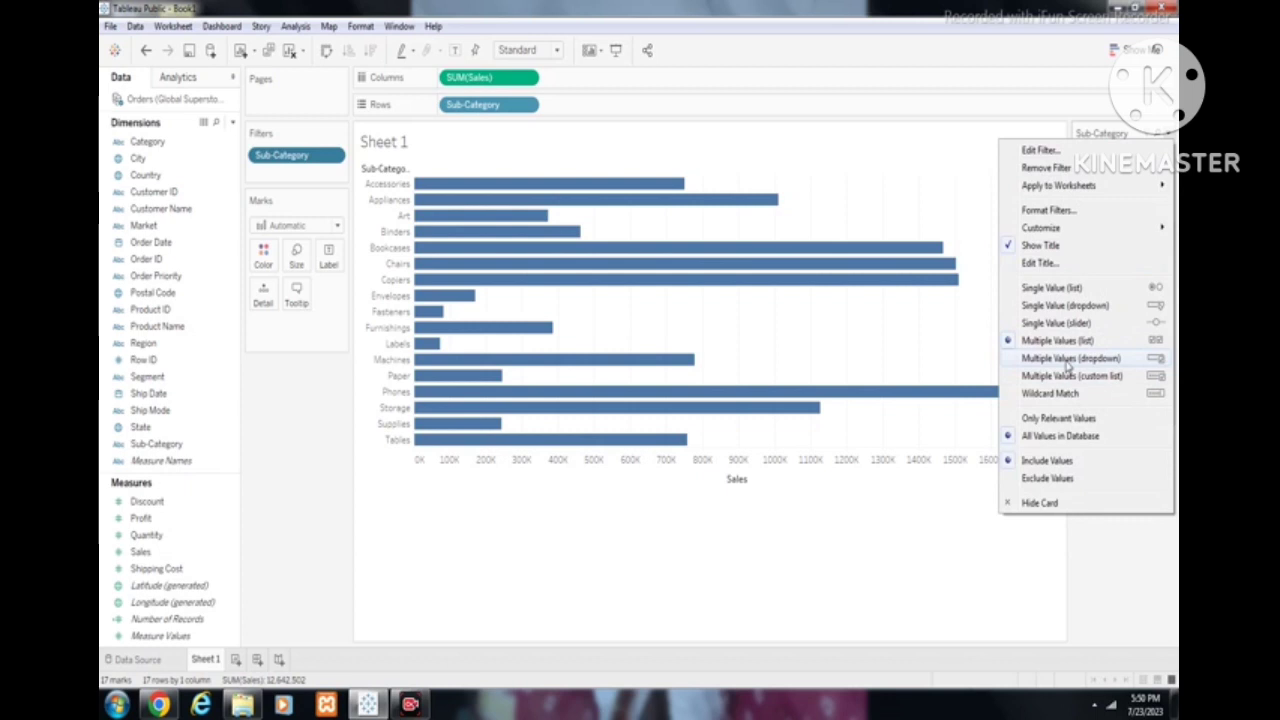
left_click(1068, 367)
left_click(1166, 163)
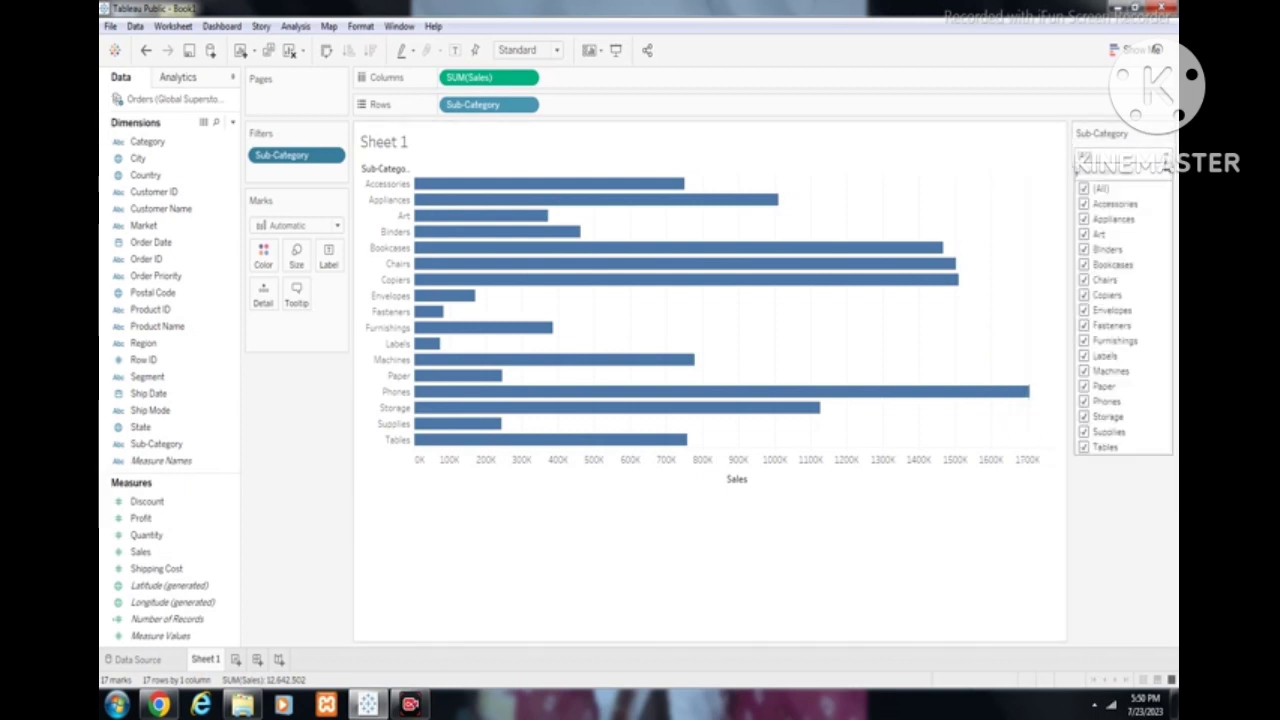
left_click(1087, 190)
left_click(1087, 234)
left_click(1087, 250)
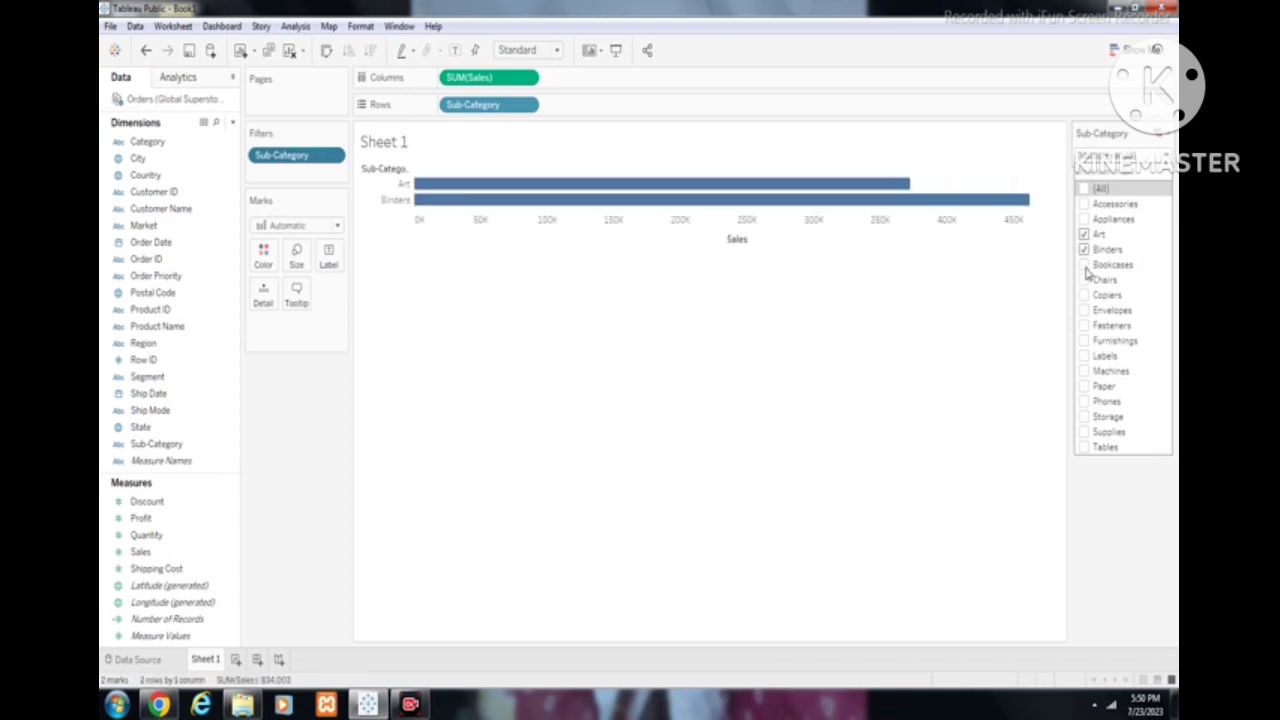
left_click(1087, 265)
left_click(1085, 280)
left_click(1085, 296)
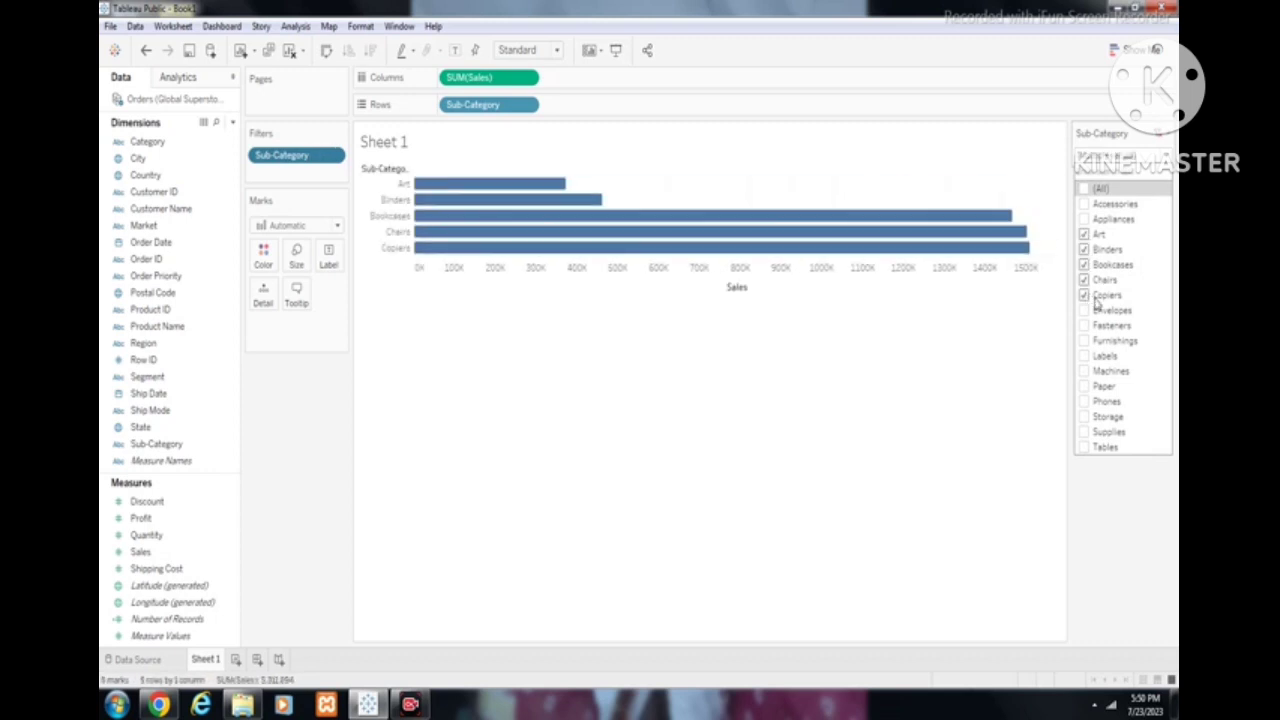
left_click(1117, 500)
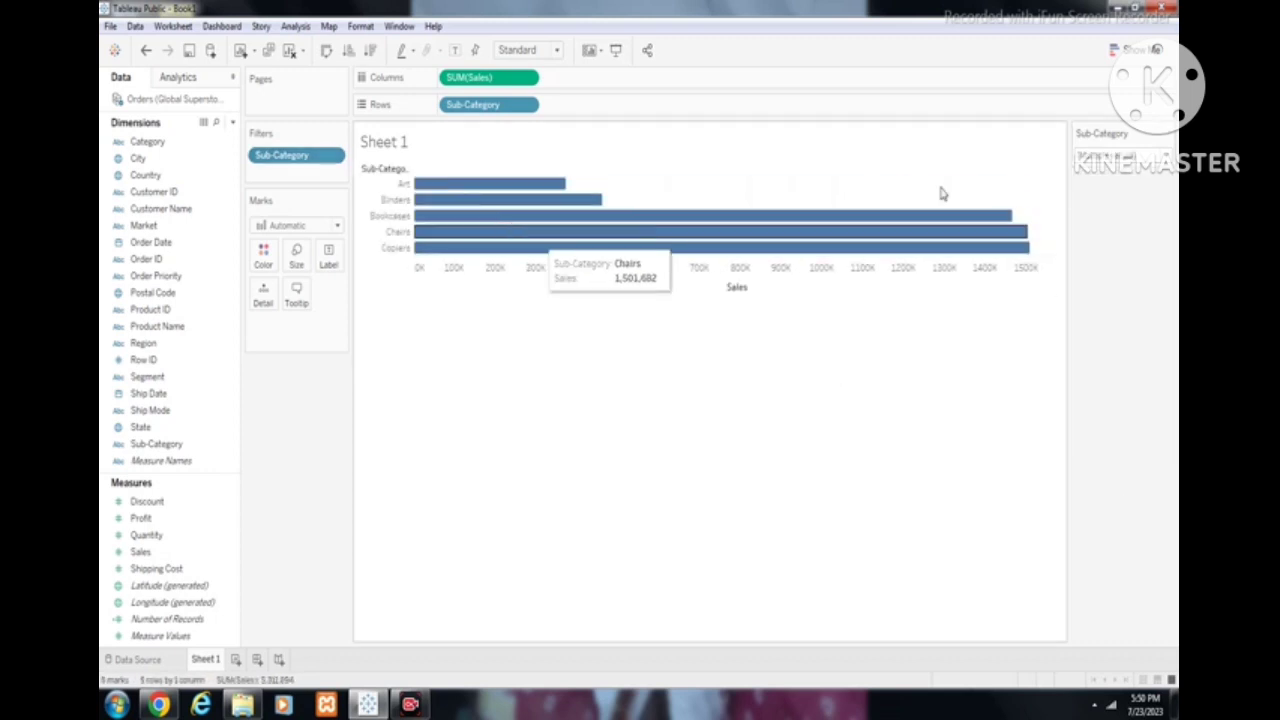
left_click(1162, 160)
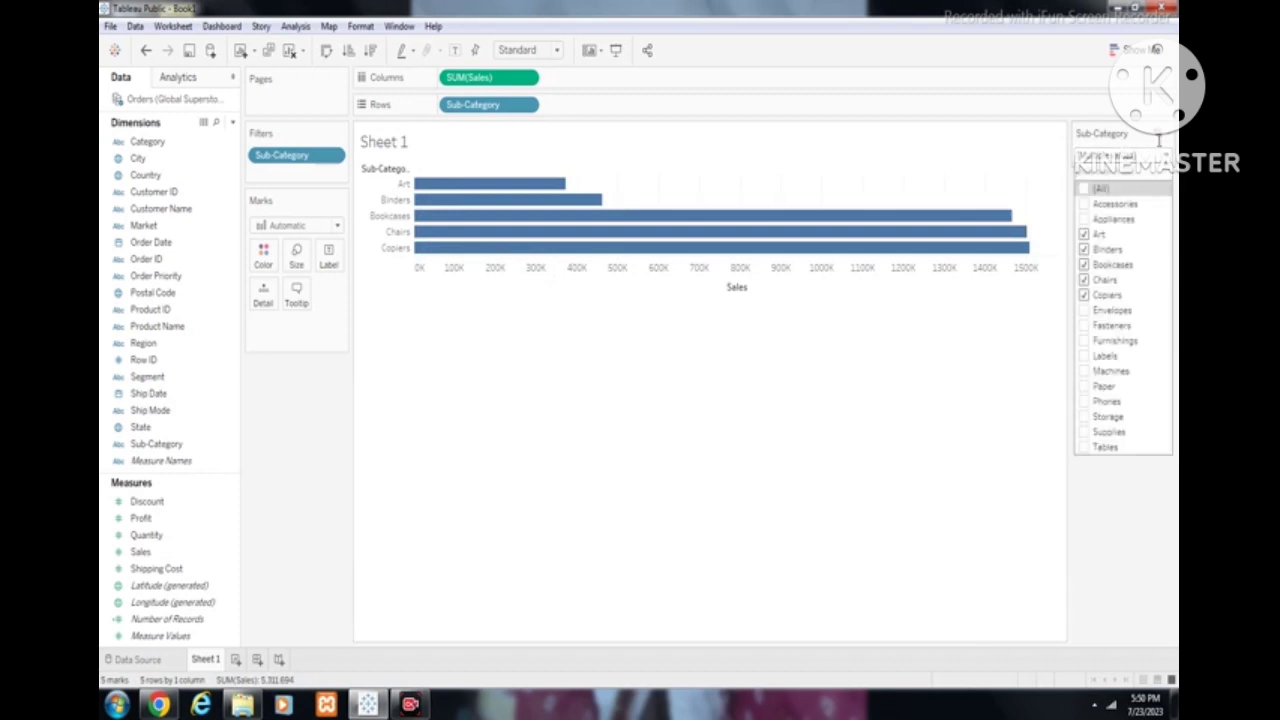
Change the Sub-Category filter control to Multiple Values (custom list) and clear its list.
left_click(1165, 134)
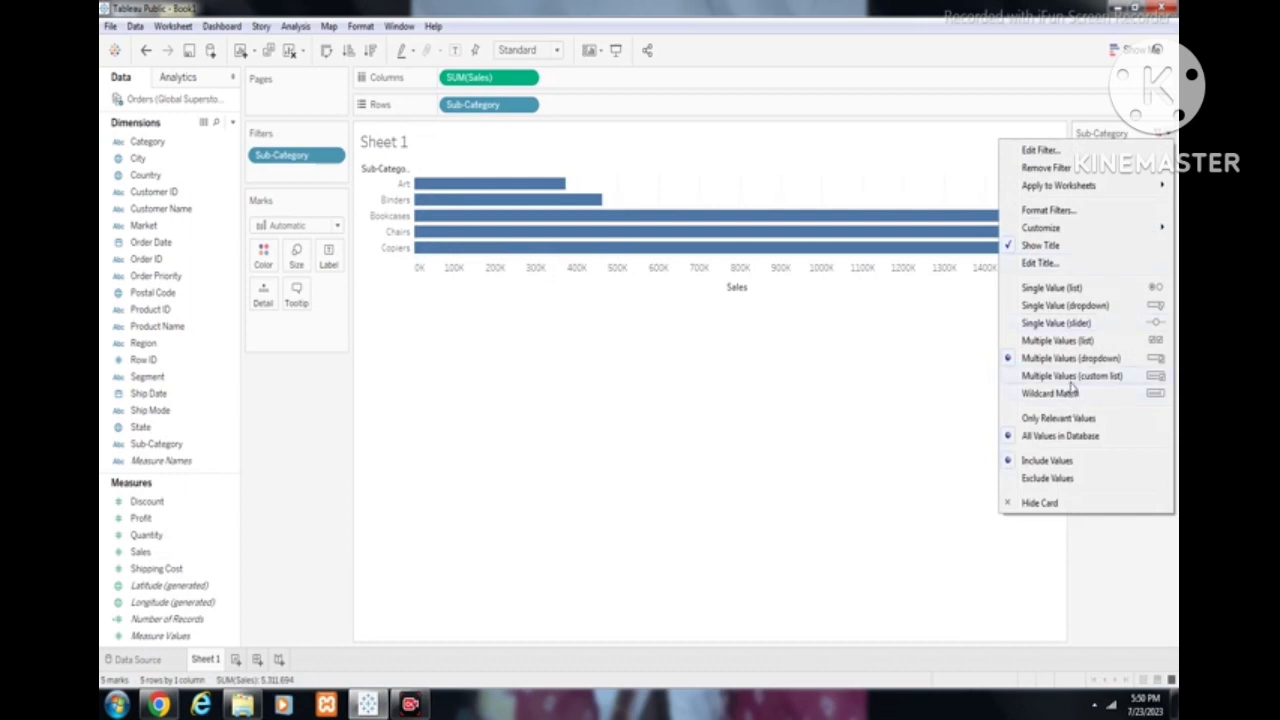
left_click(1071, 377)
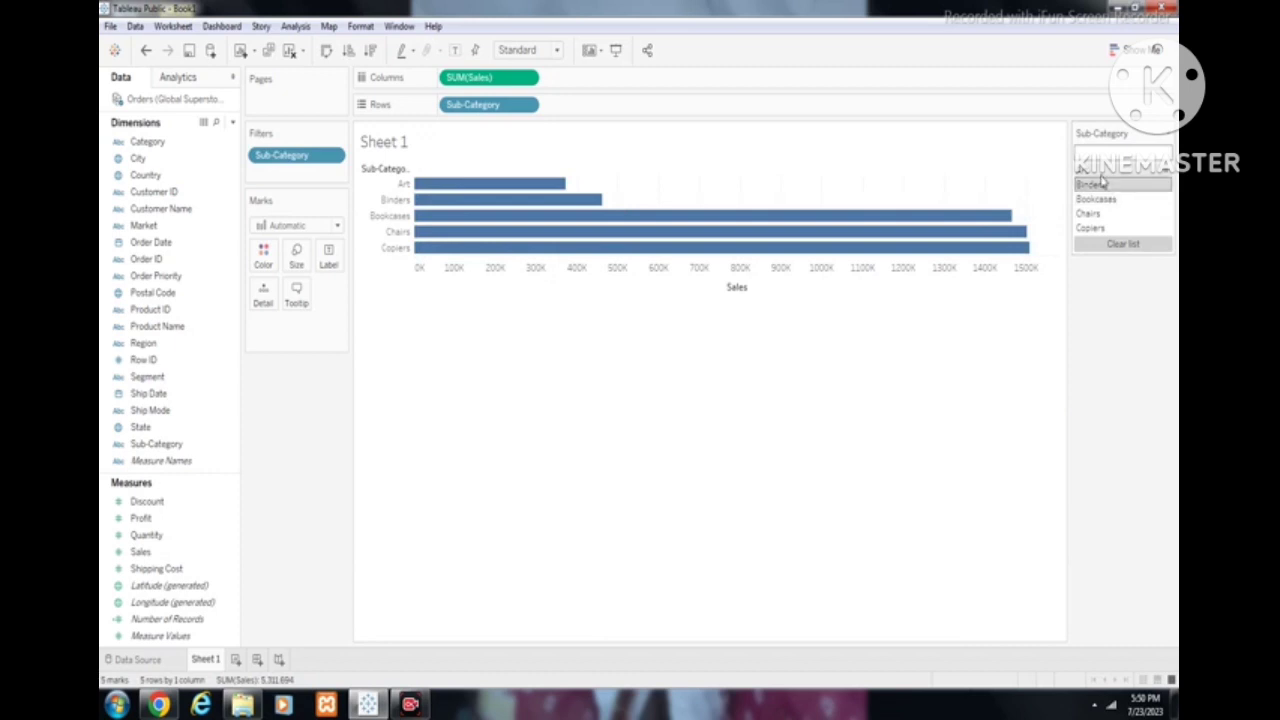
left_click(1124, 245)
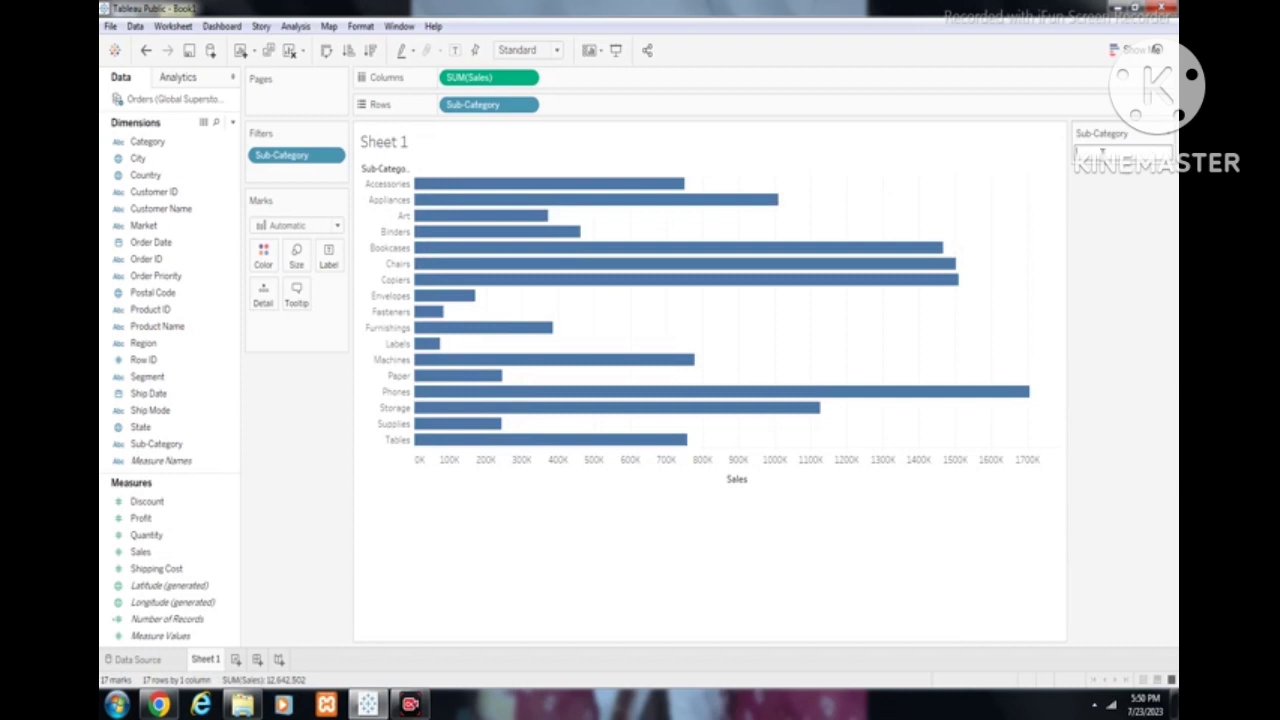
Search the Sub-Category values and add Appliances, Binders and Accessories to the custom list.
type("app")
left_click(1165, 154)
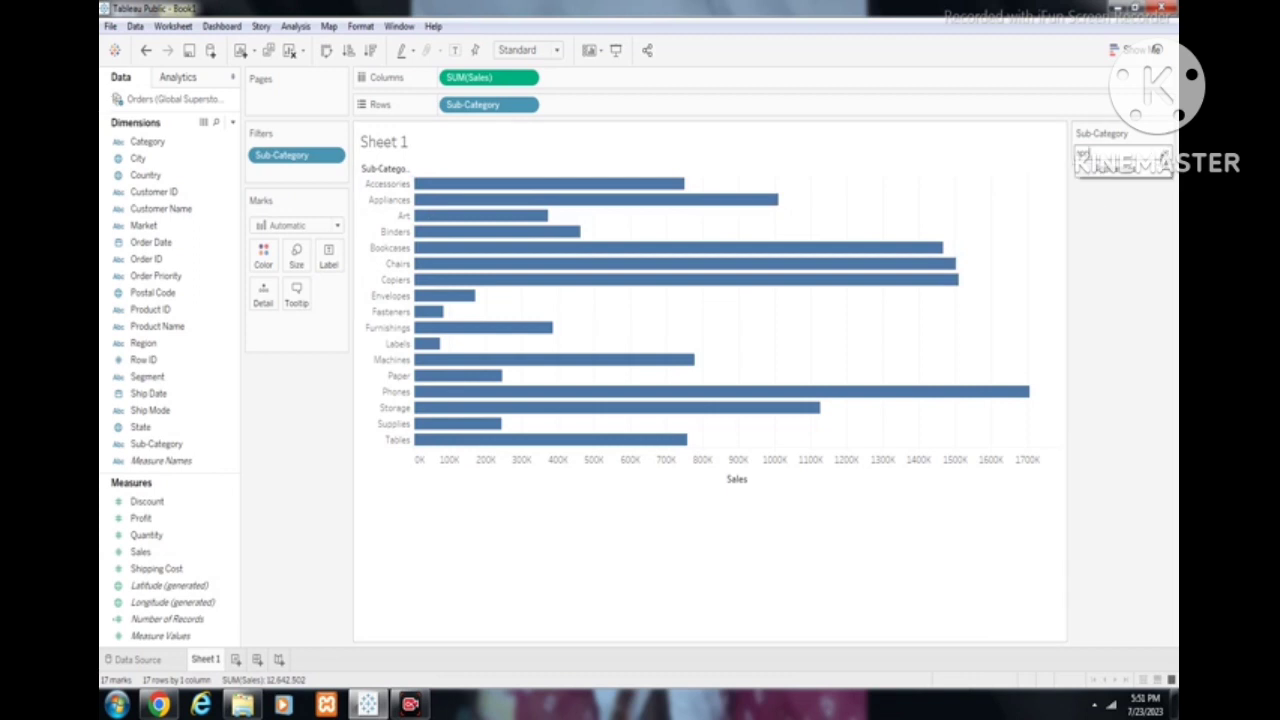
left_click(1088, 172)
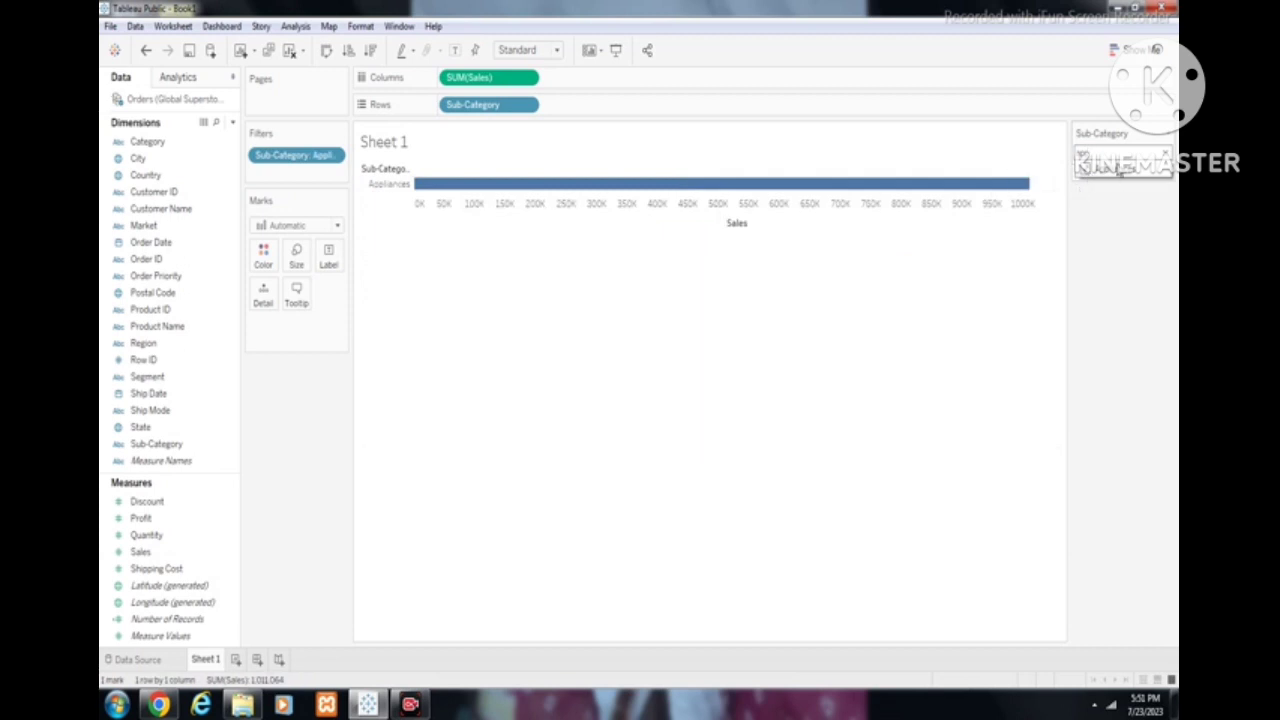
left_click(1120, 155)
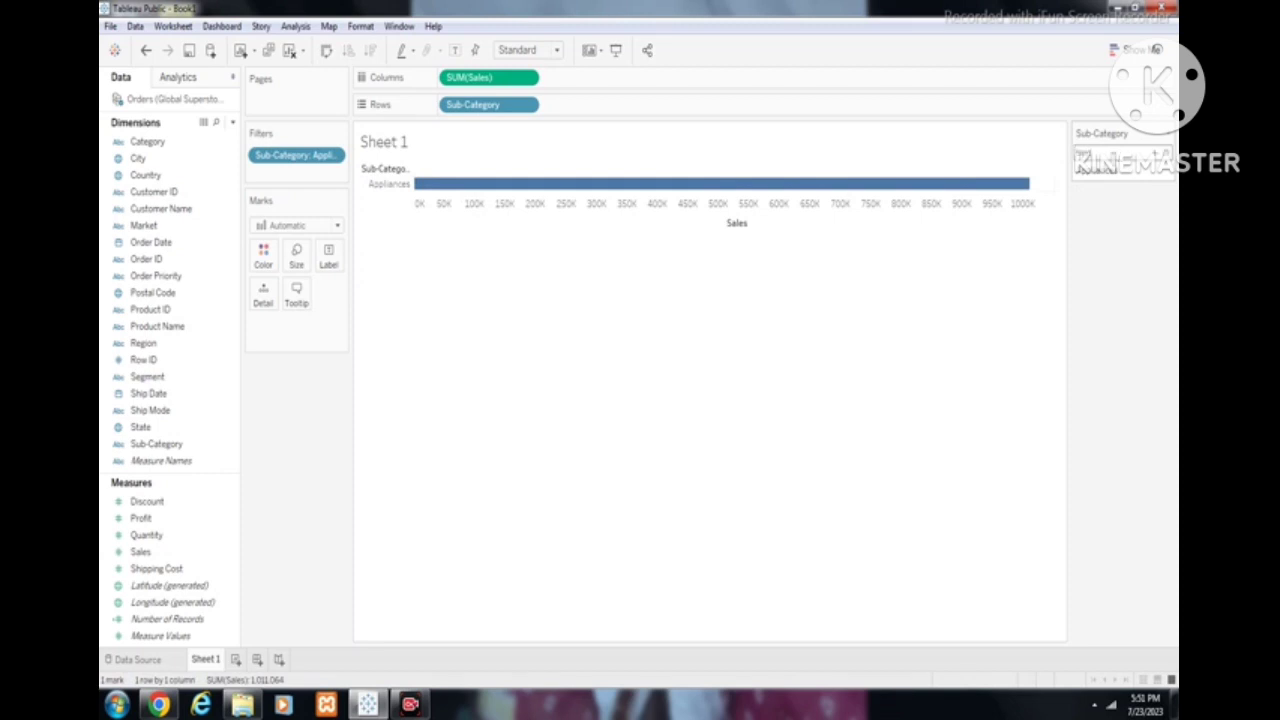
left_click(1090, 167)
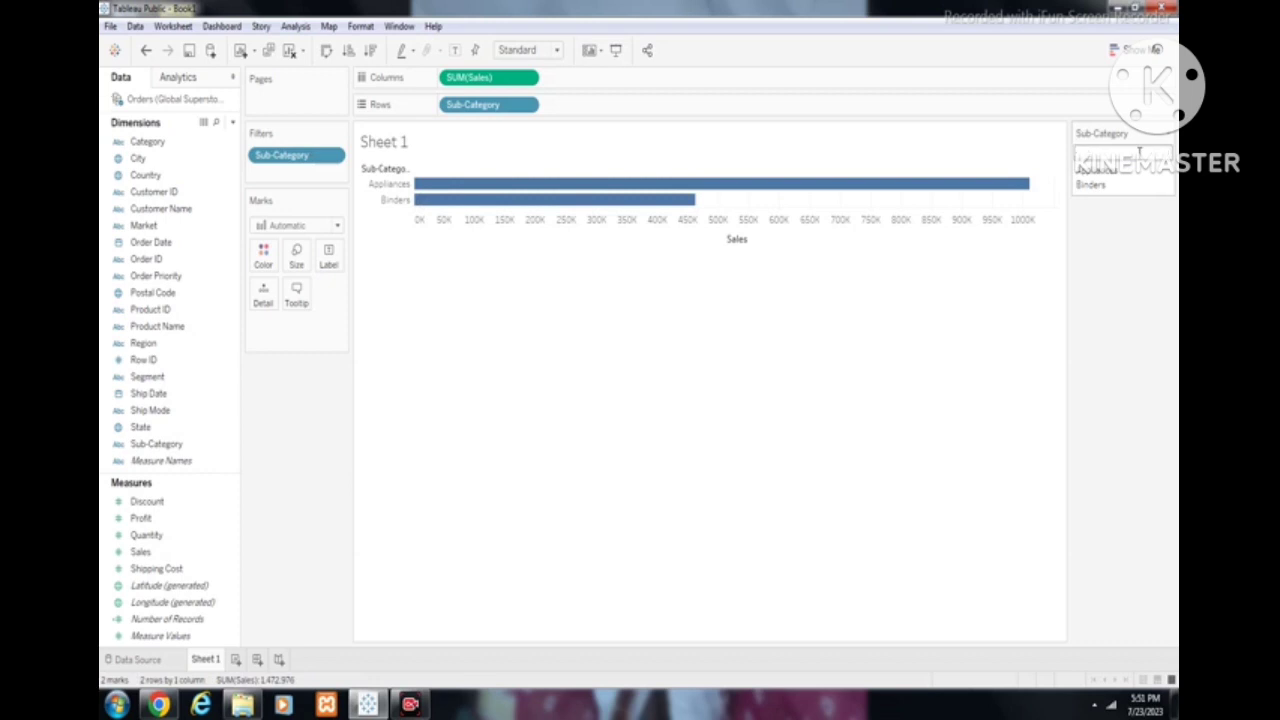
type("s")
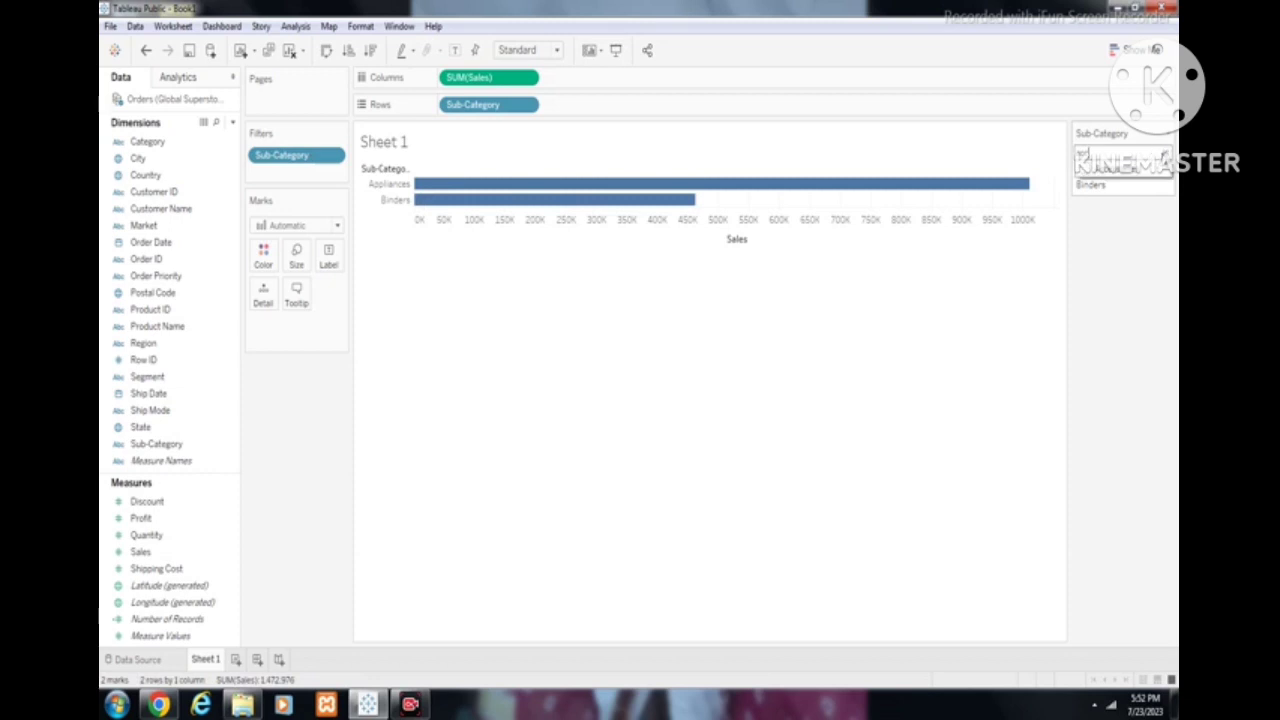
left_click(1089, 172)
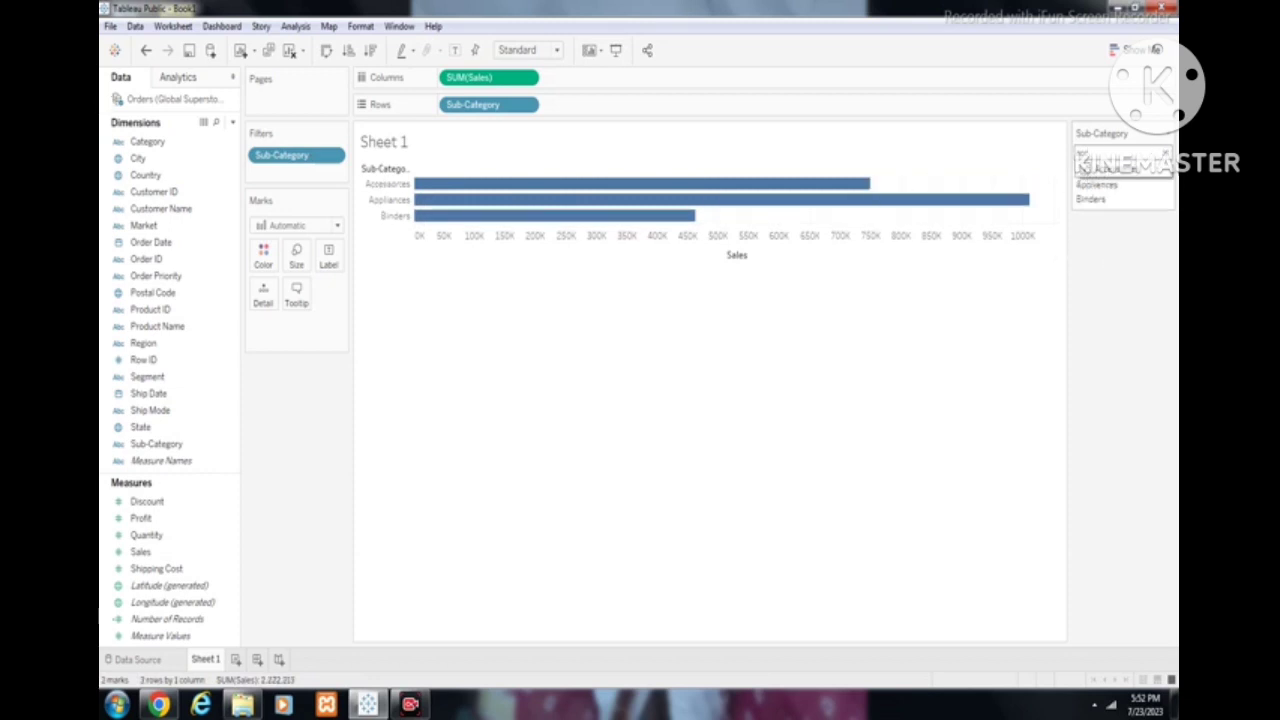
Set the Sub-Category filter control to Wildcard Match, try different match texts and clear the match text.
left_click(1167, 134)
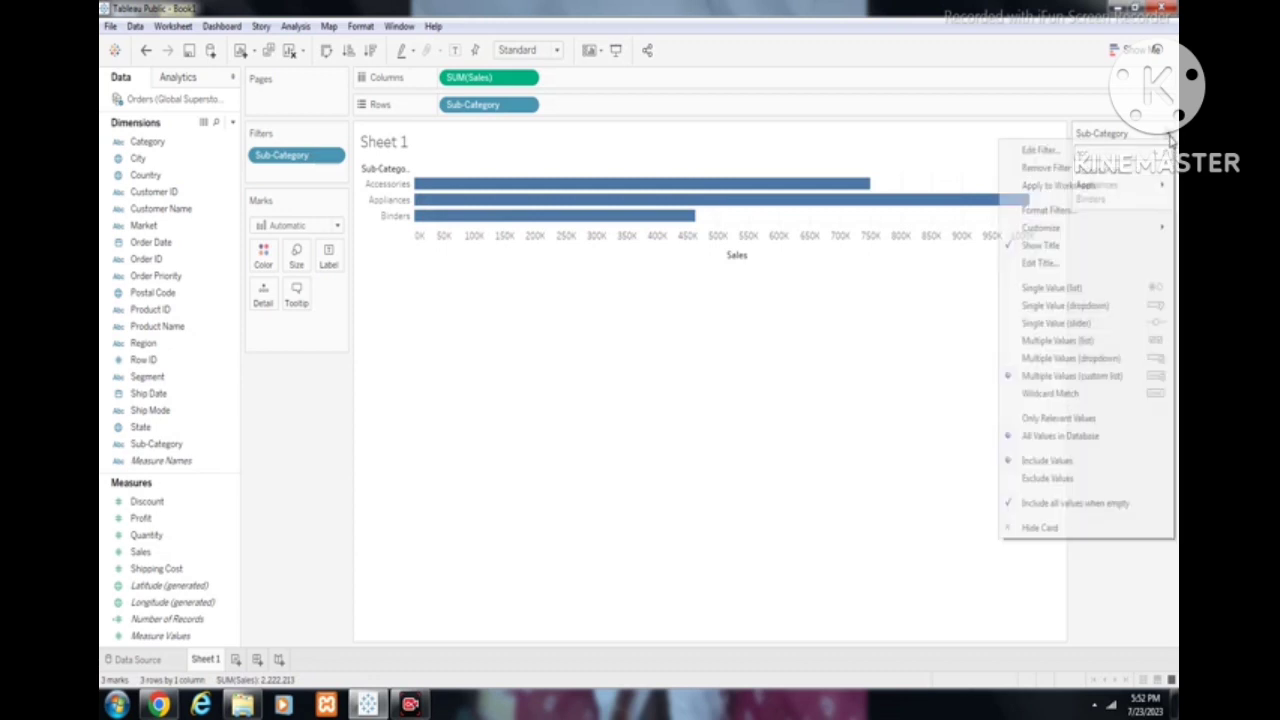
left_click(1053, 394)
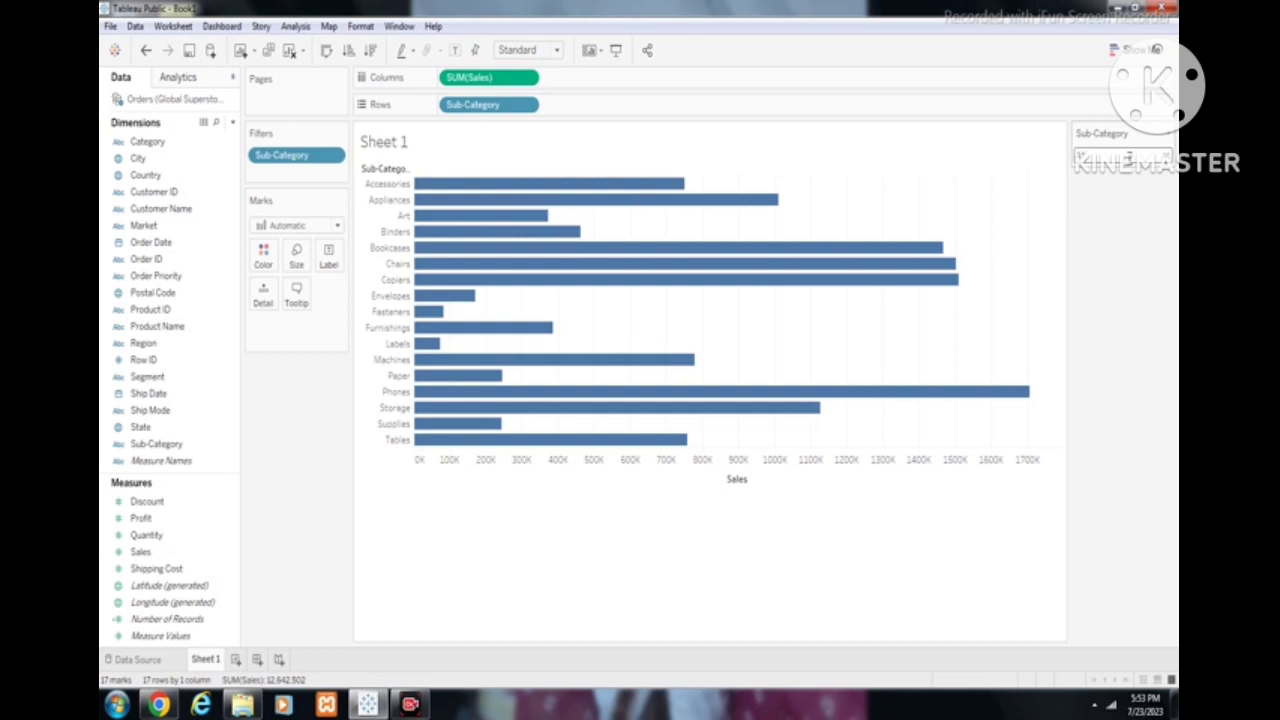
key("Return")
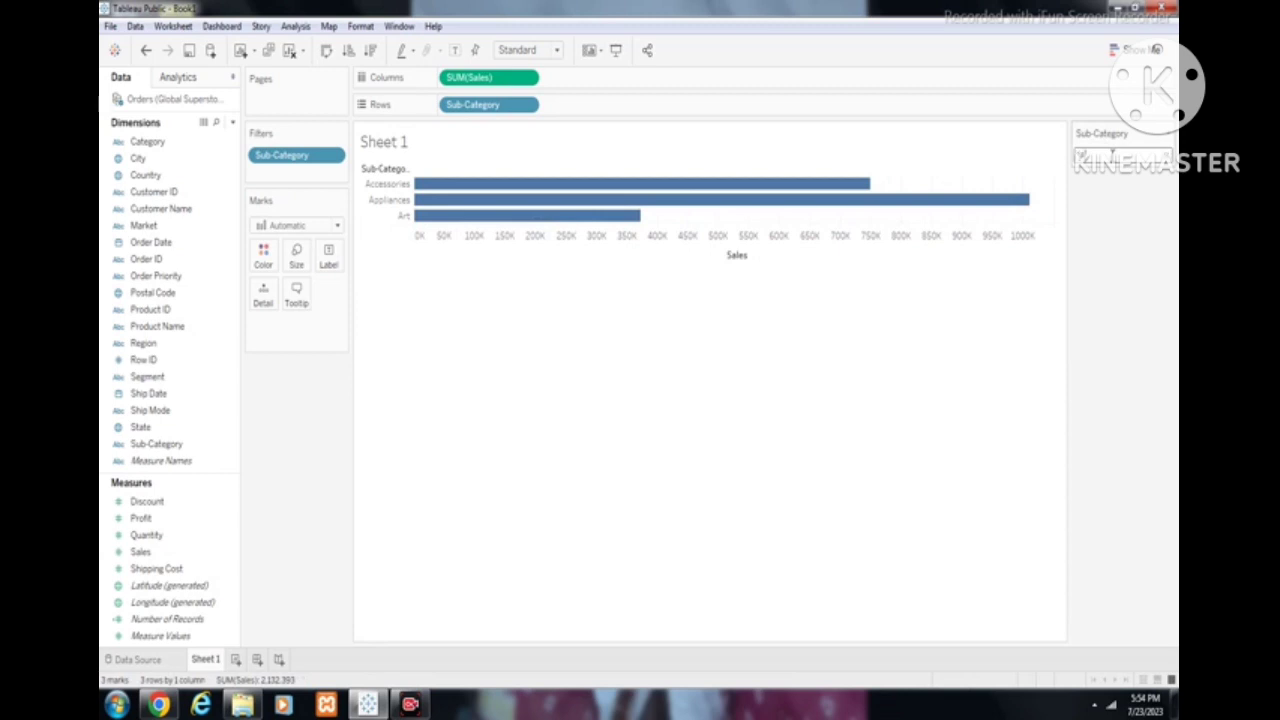
key("Return")
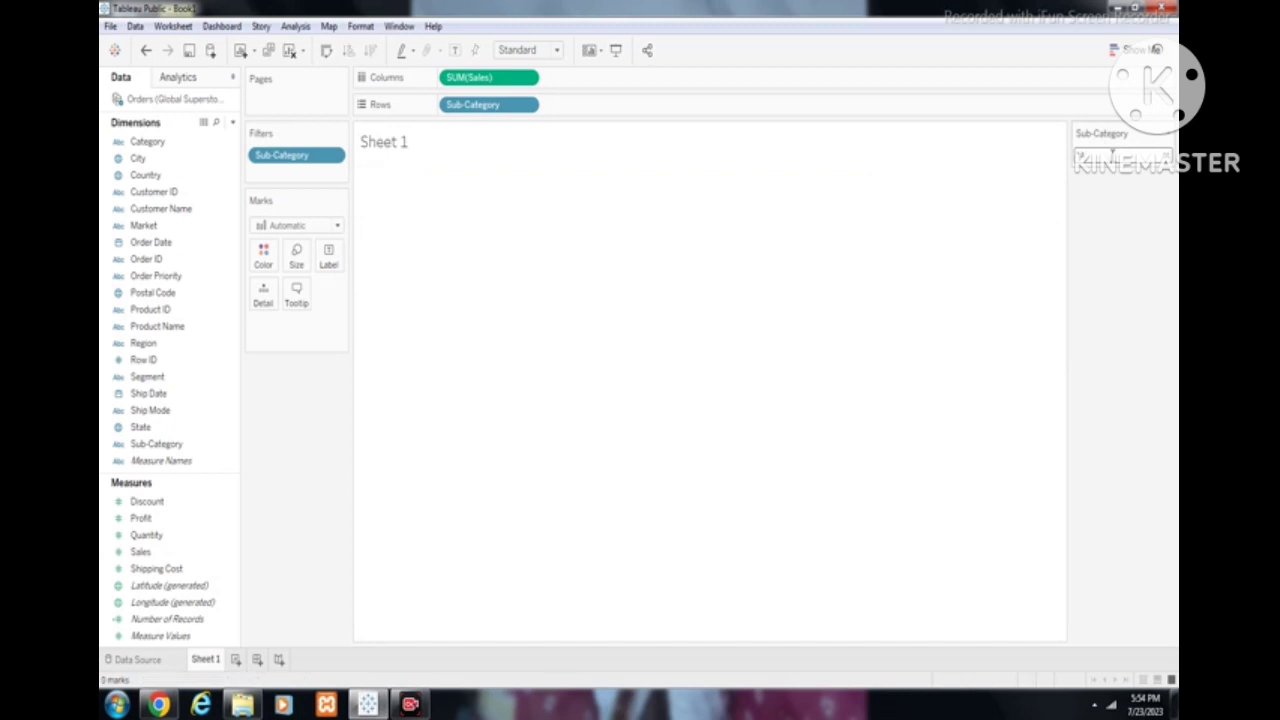
key("ctrl+a")
key("Return")
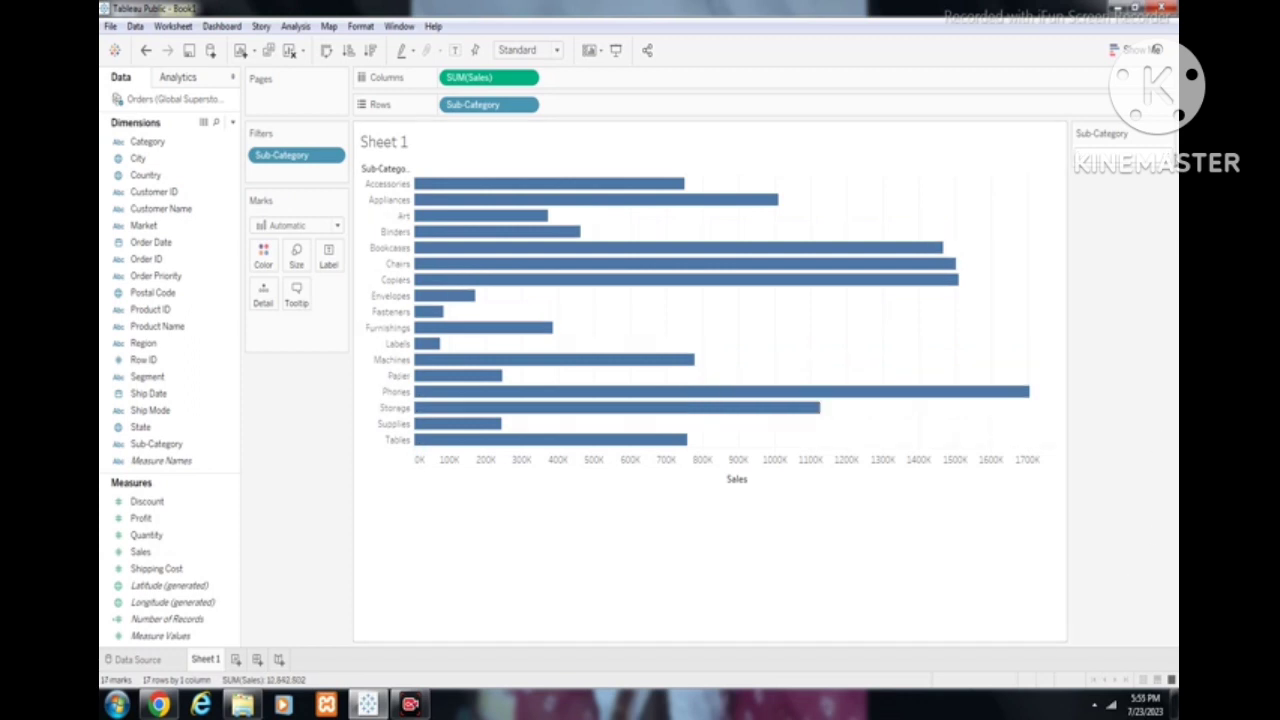
Make the Sub-Category filter offer Only Relevant Values and check the option in its settings.
left_click(1167, 134)
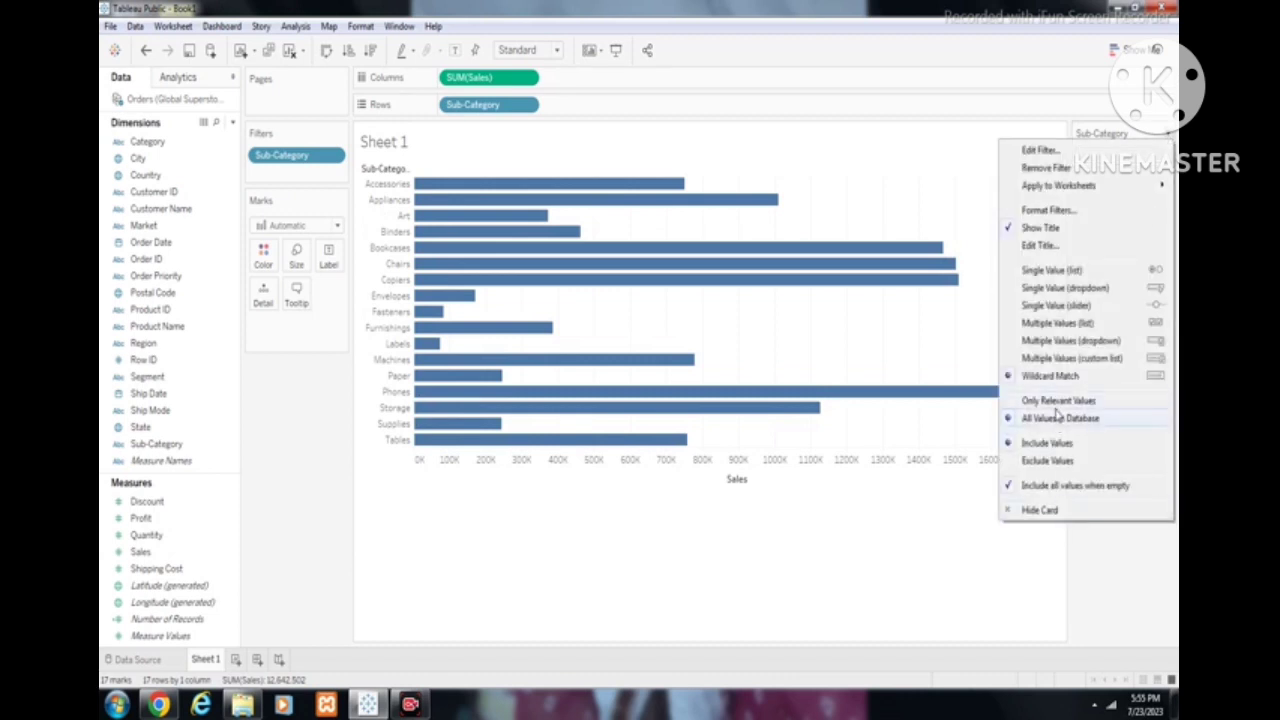
left_click(1057, 410)
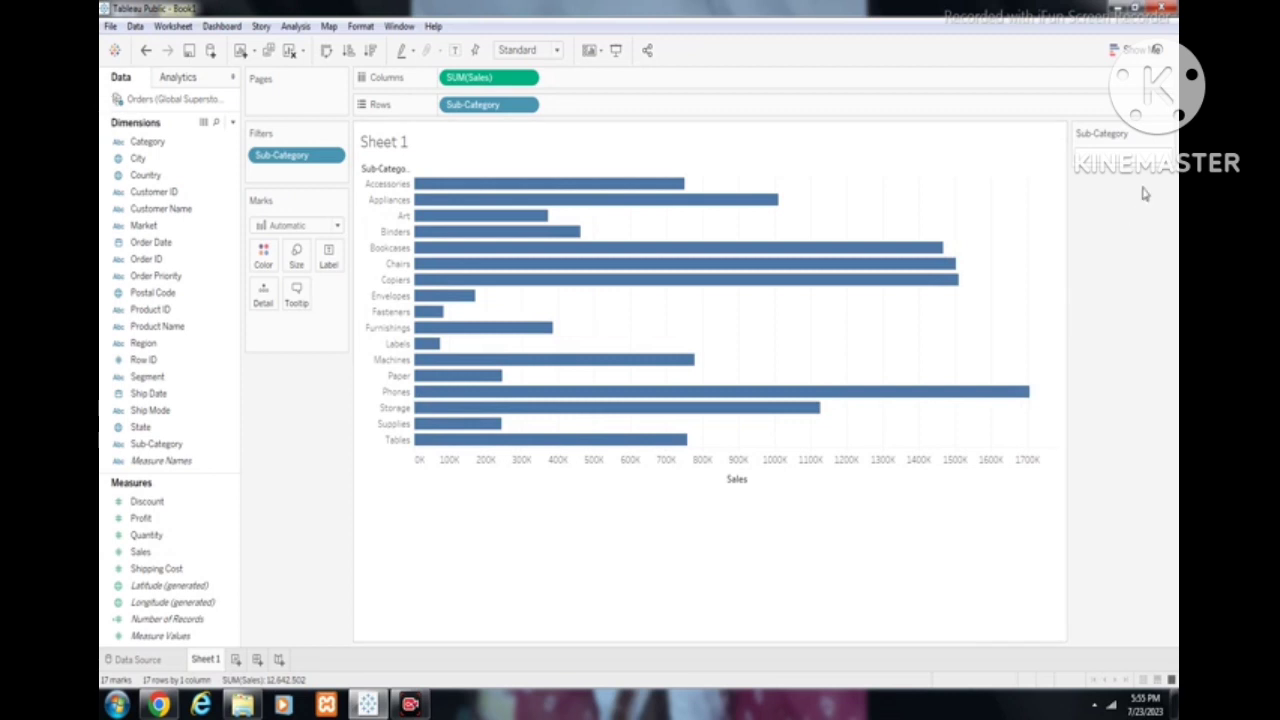
left_click(1167, 134)
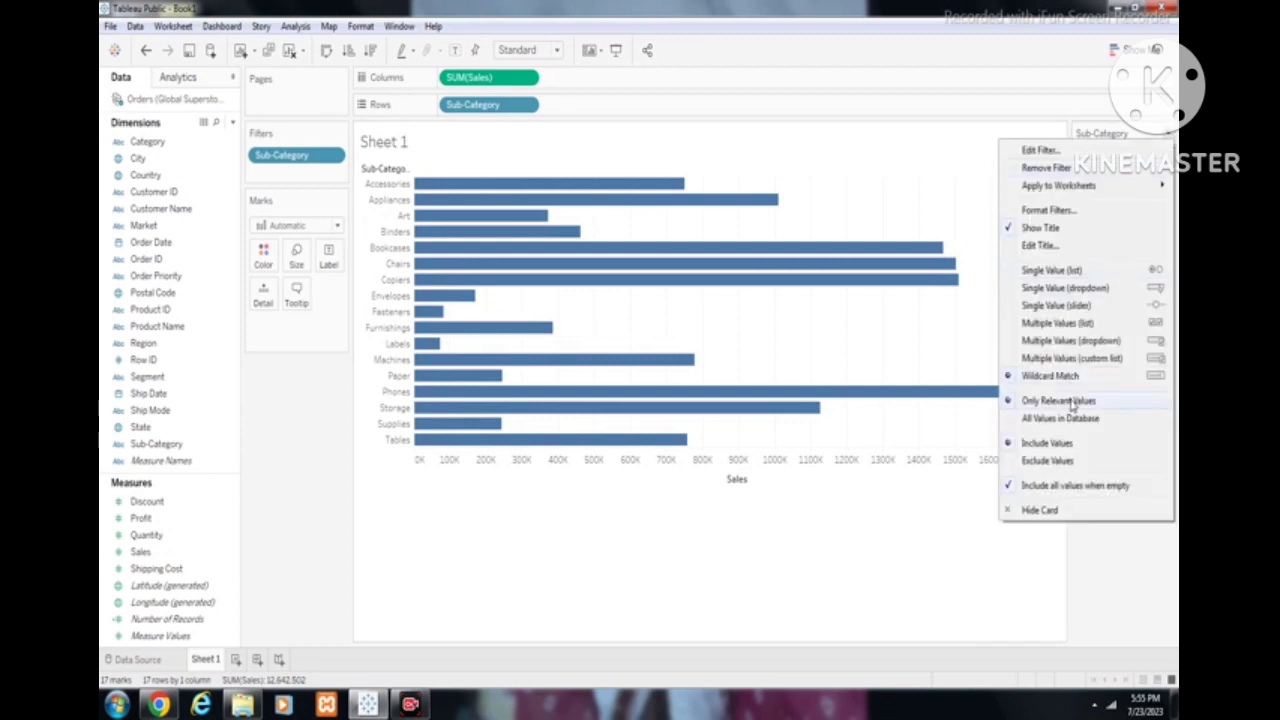
left_click(1092, 578)
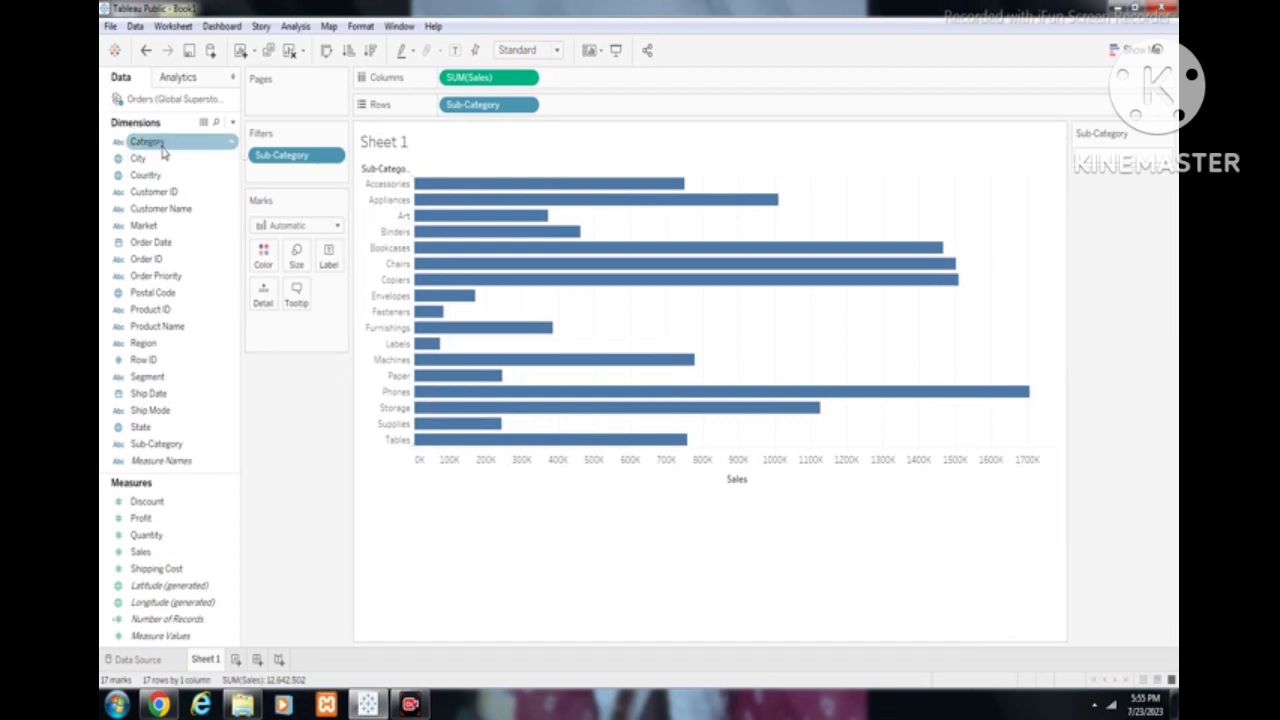
Place Category before Sub-Category in Rows, and add a Category filter with all values and its control shown.
left_click_drag(163, 151, 443, 113)
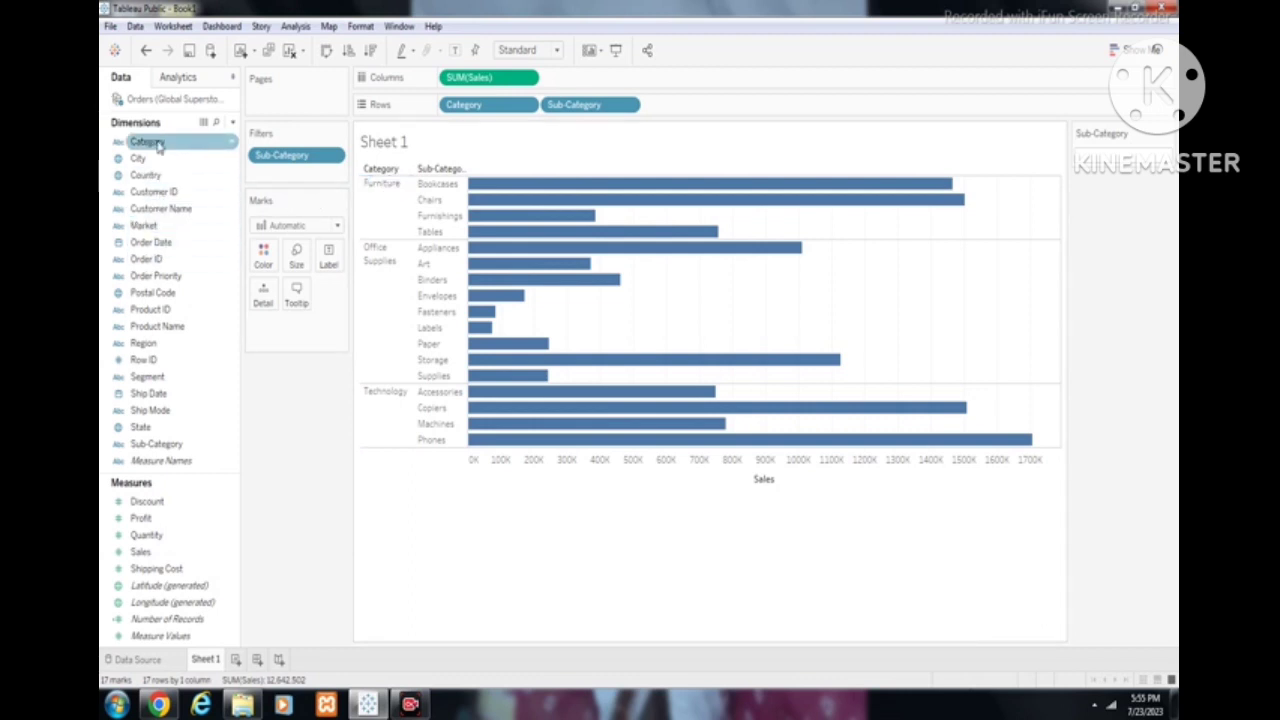
left_click_drag(186, 142, 300, 153)
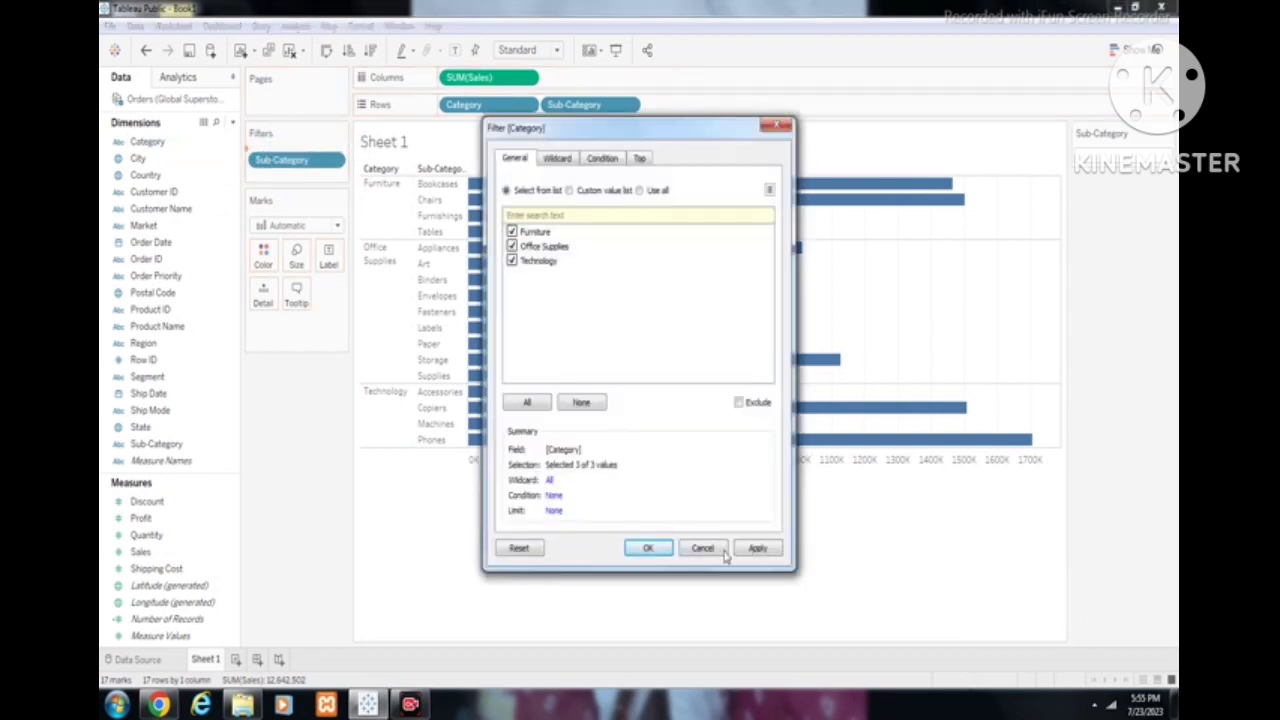
left_click(757, 548)
left_click(655, 551)
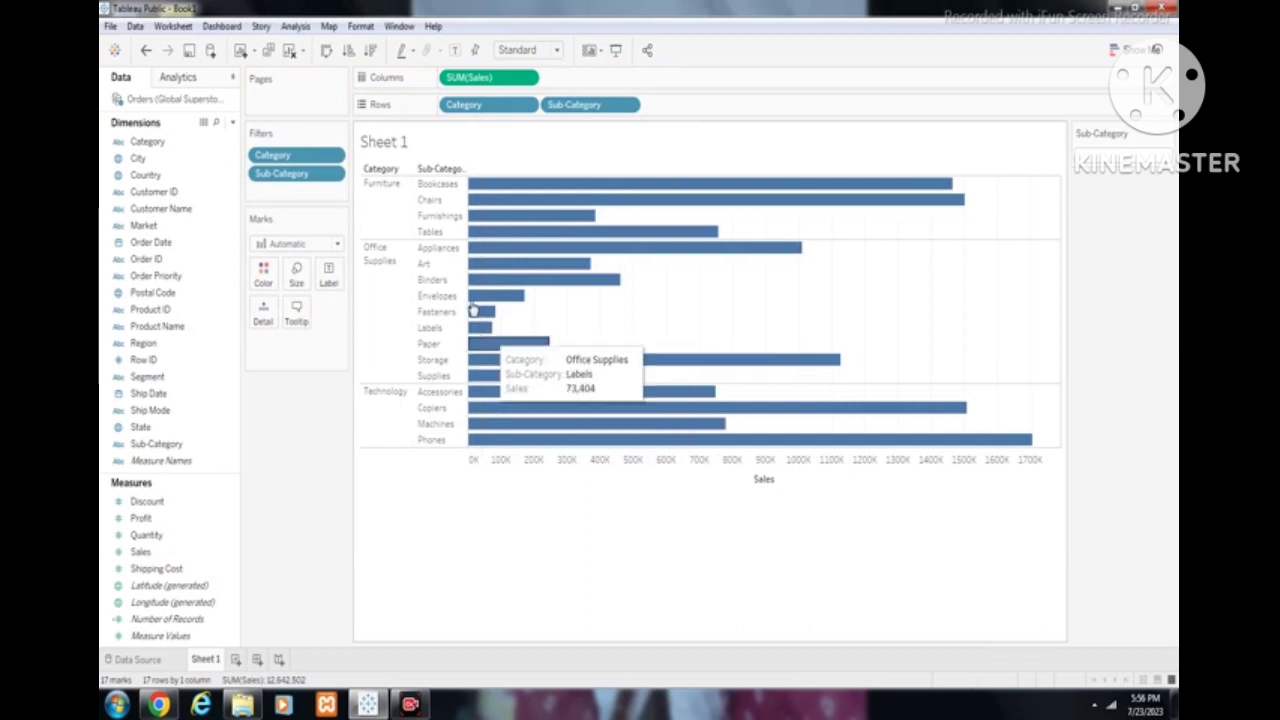
left_click(334, 156)
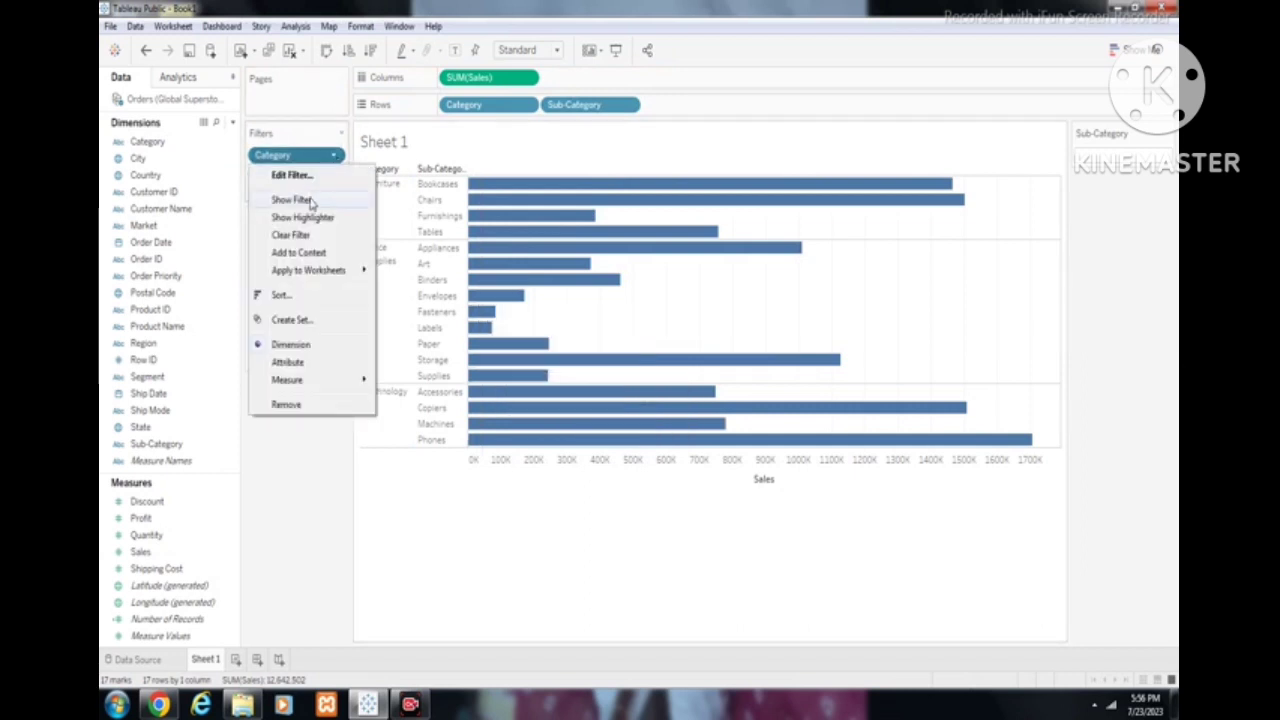
left_click(311, 201)
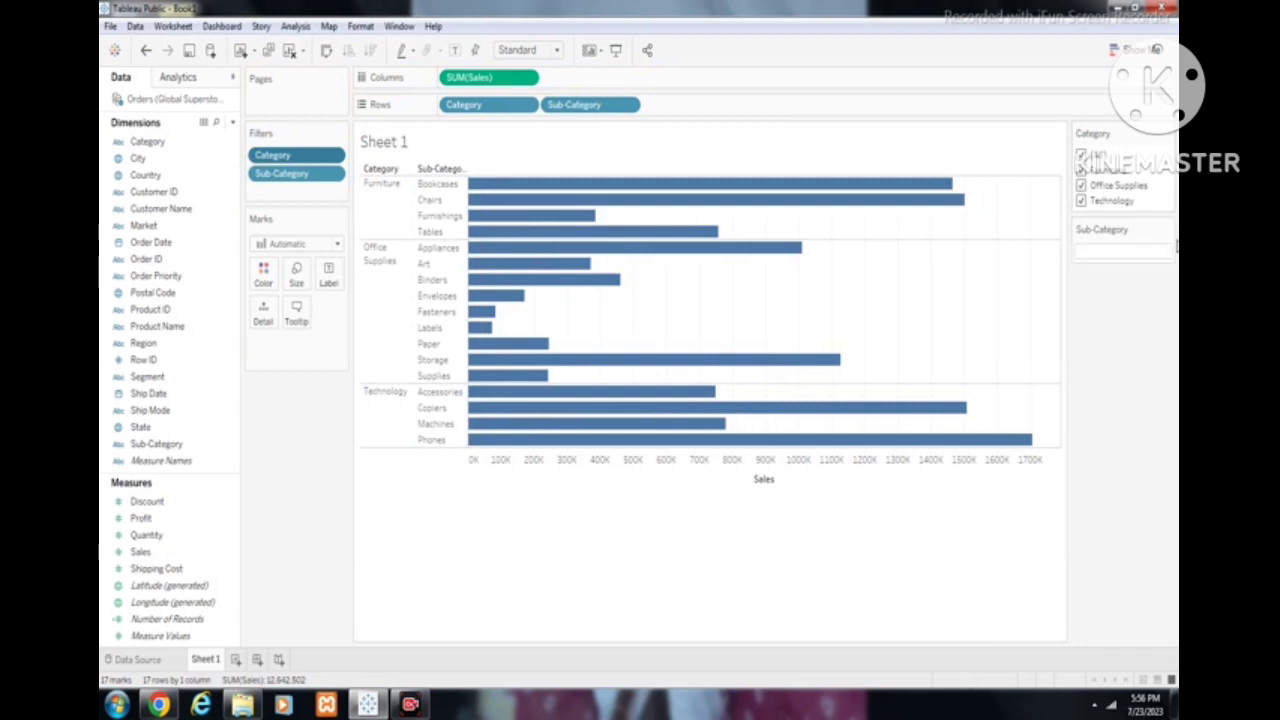
Set the Sub-Category filter to All Values in Database and its control to Multiple Values (list).
left_click(1167, 229)
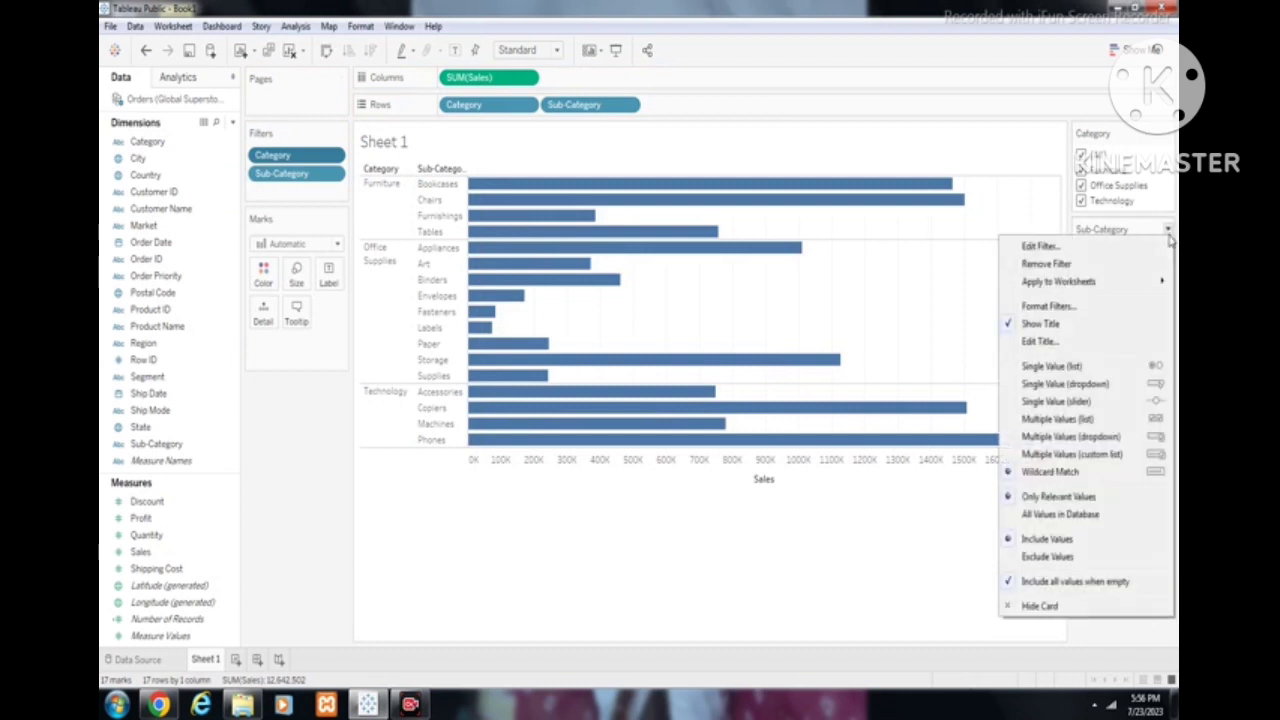
left_click(1050, 514)
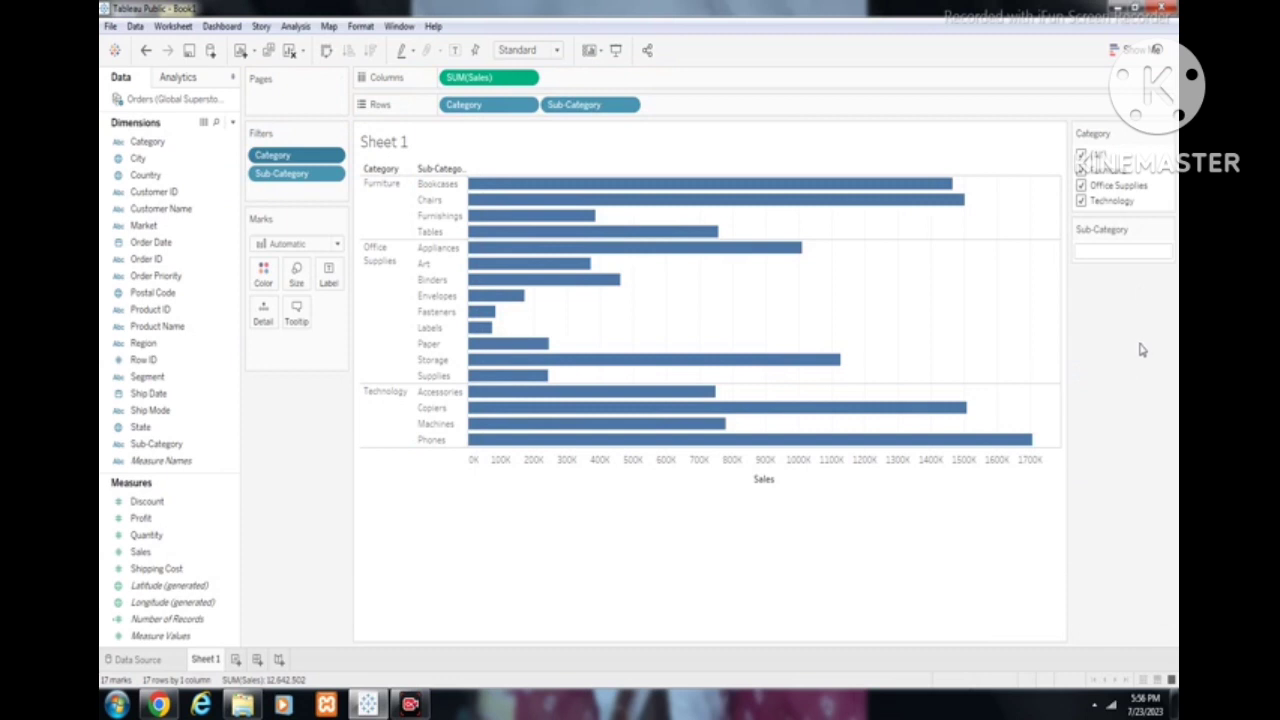
left_click(1168, 230)
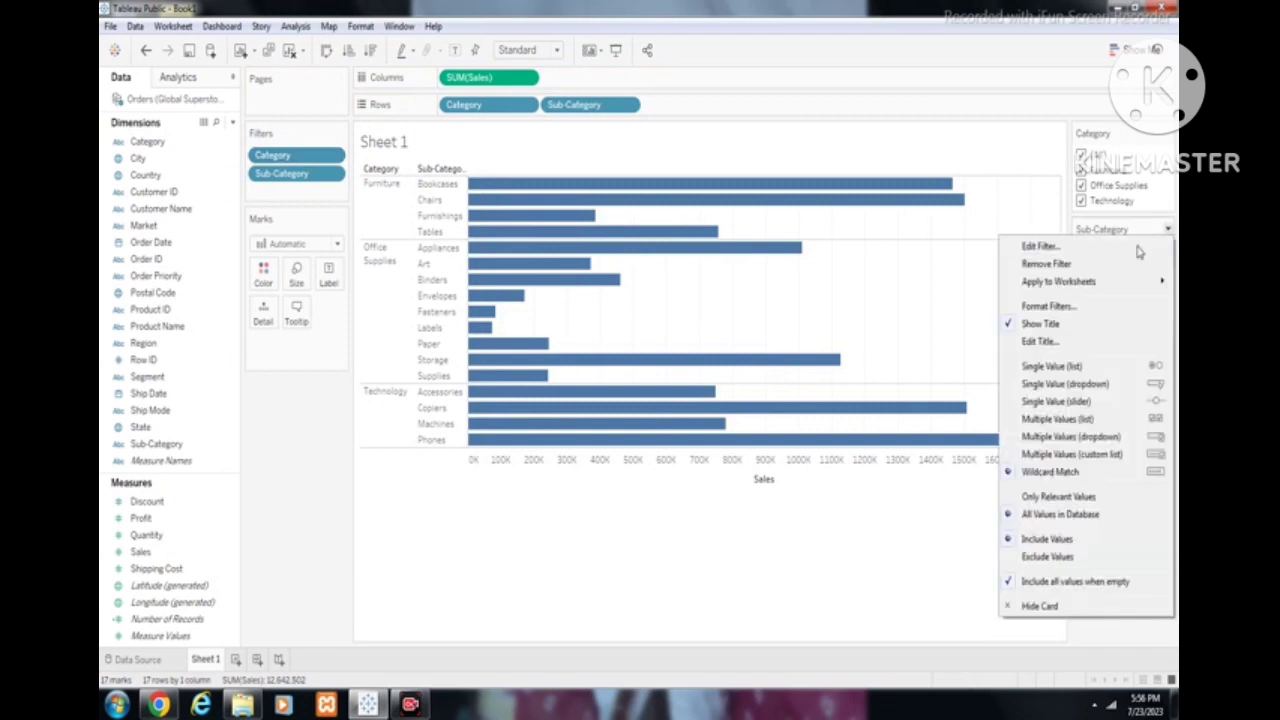
left_click(1059, 421)
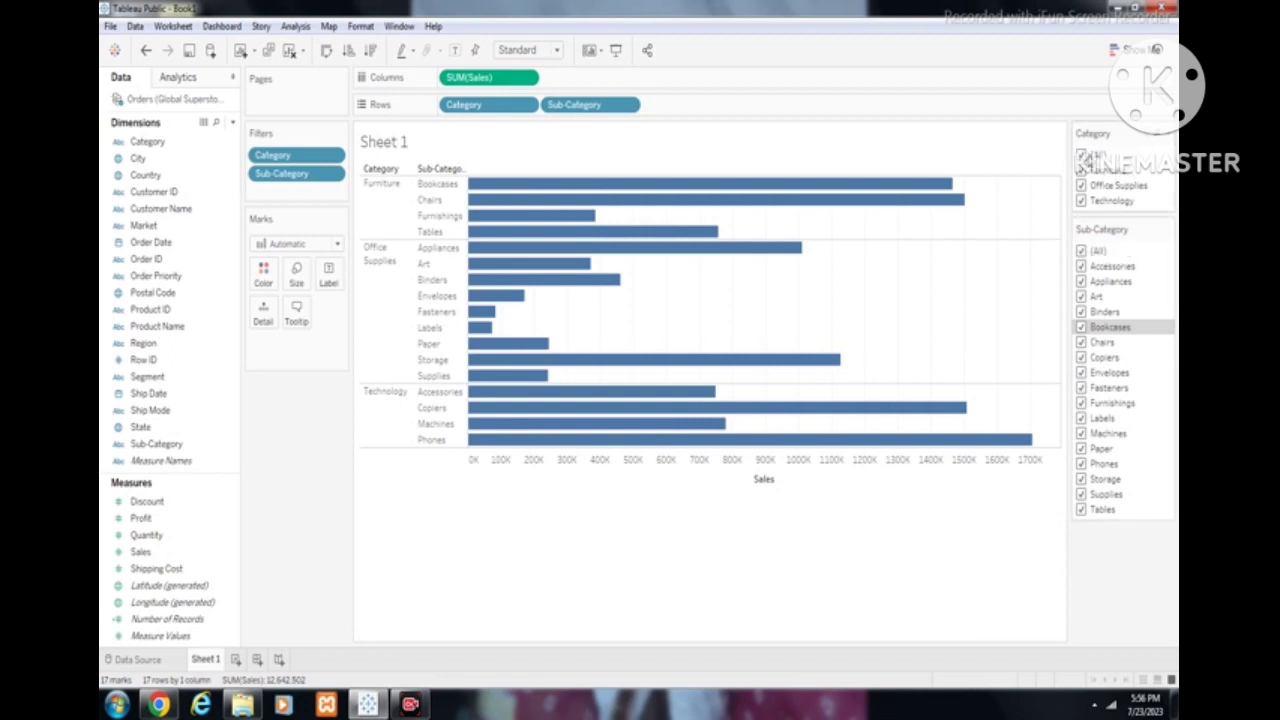
Restrict the Category filter to Furniture only.
left_click(1084, 157)
left_click(1083, 172)
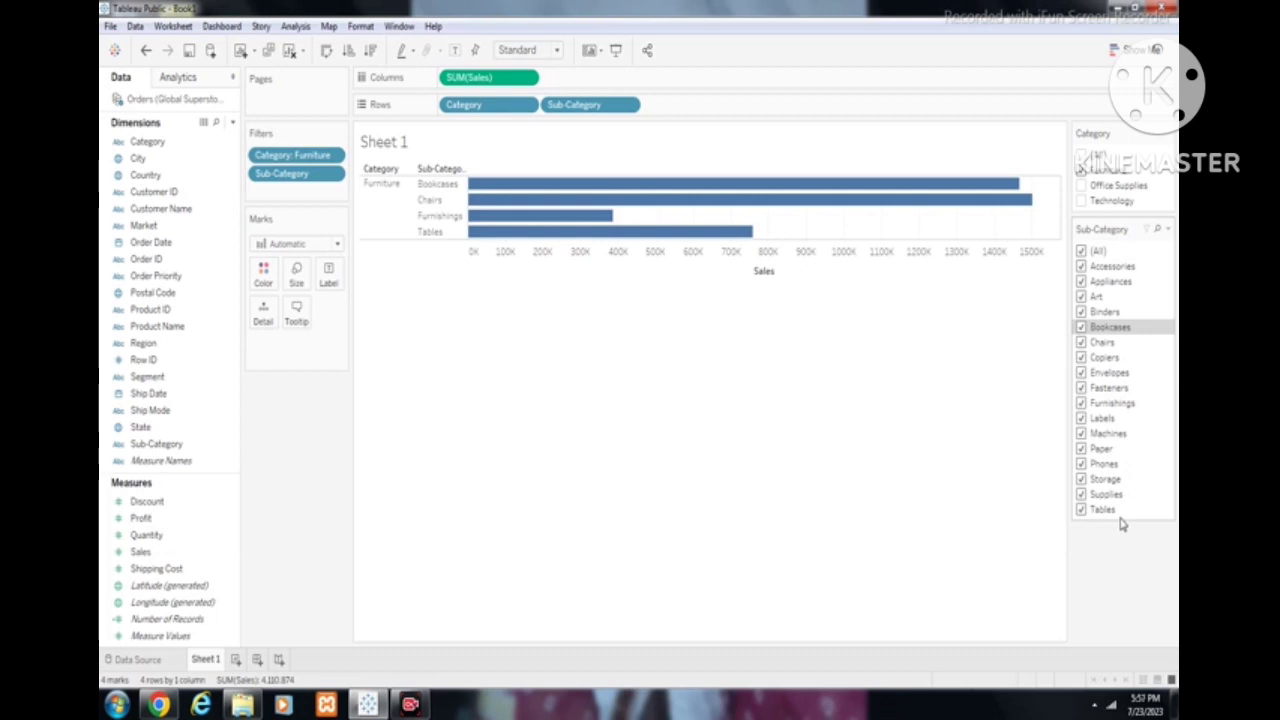
Try the Sub-Category filter with only Accessories, Appliances, Art and Binders selected, and reselect all its values.
left_click(1090, 255)
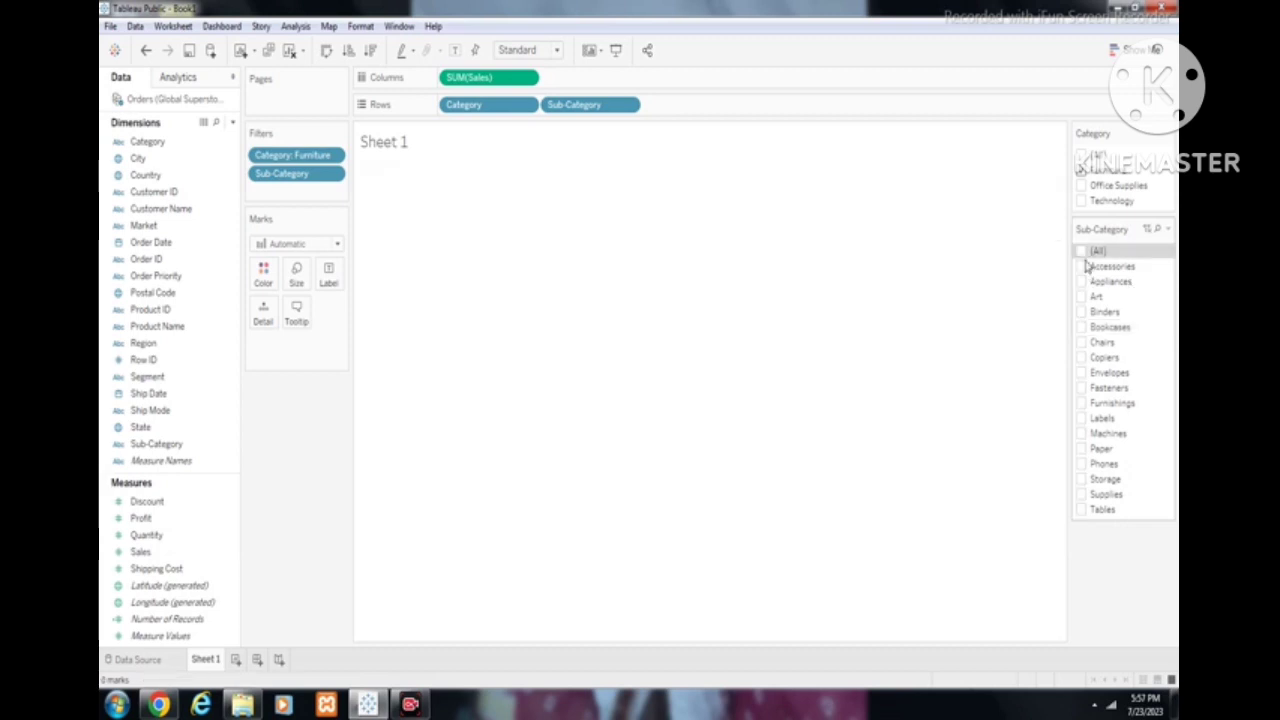
left_click(1084, 266)
left_click(1084, 281)
left_click(1084, 296)
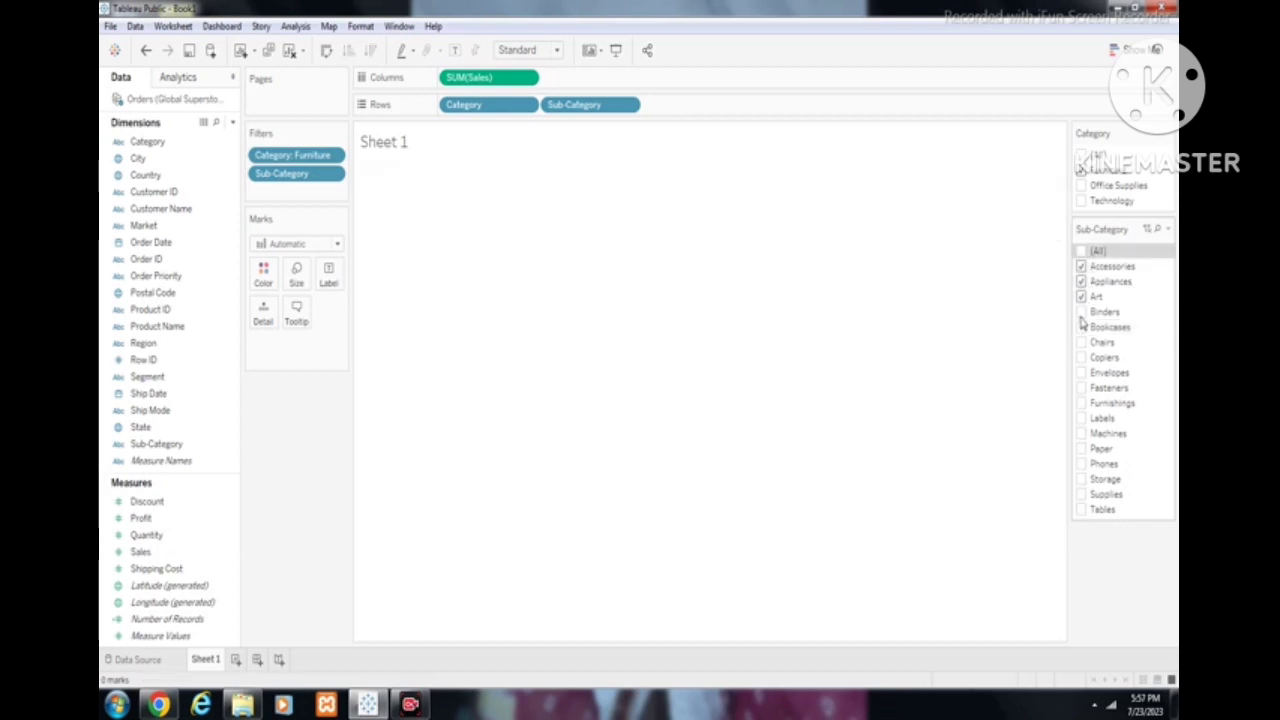
left_click(1084, 311)
left_click(1081, 327)
left_click(1081, 327)
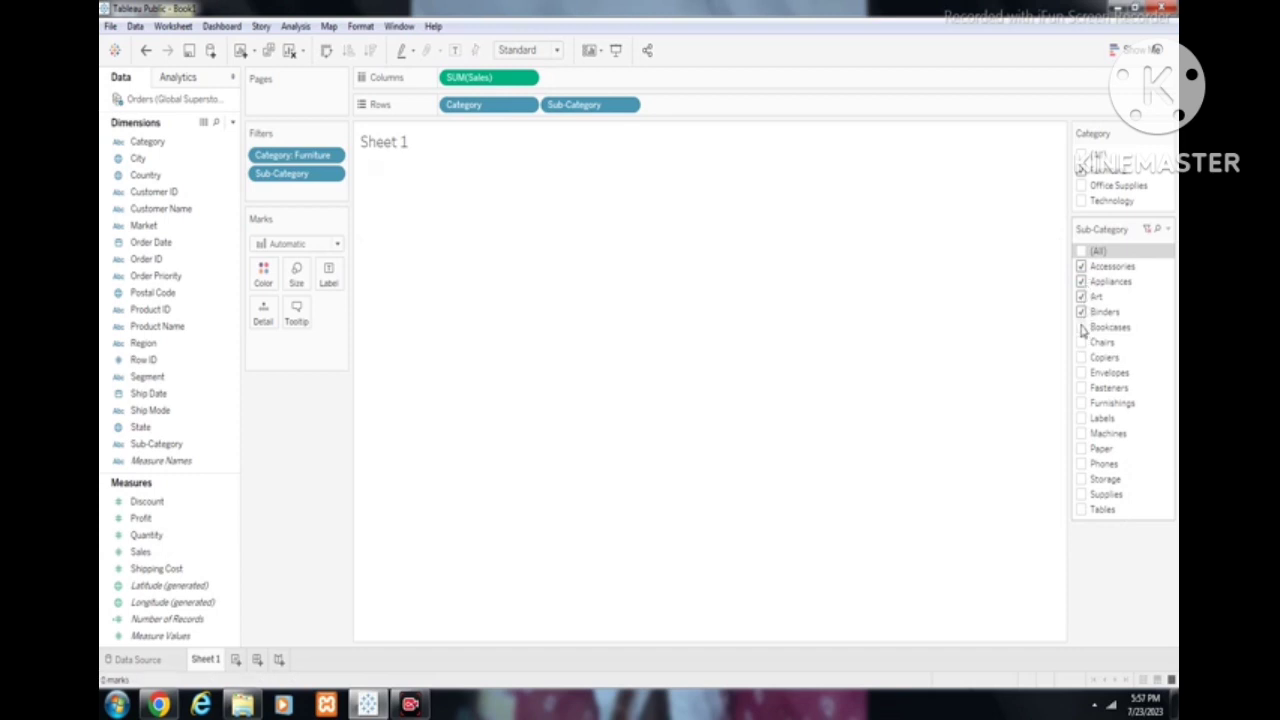
left_click(1081, 251)
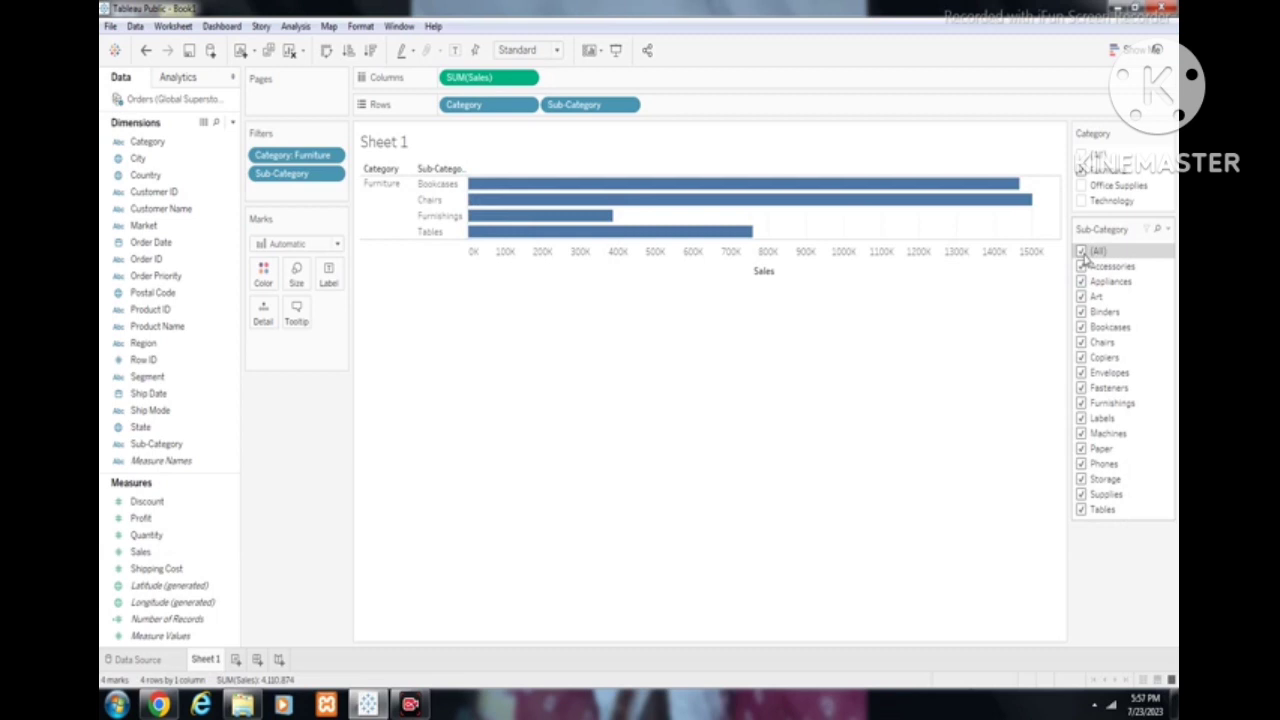
Set the Sub-Category filter to Only Relevant Values and switch the Category filter to Office Supplies.
left_click(1167, 230)
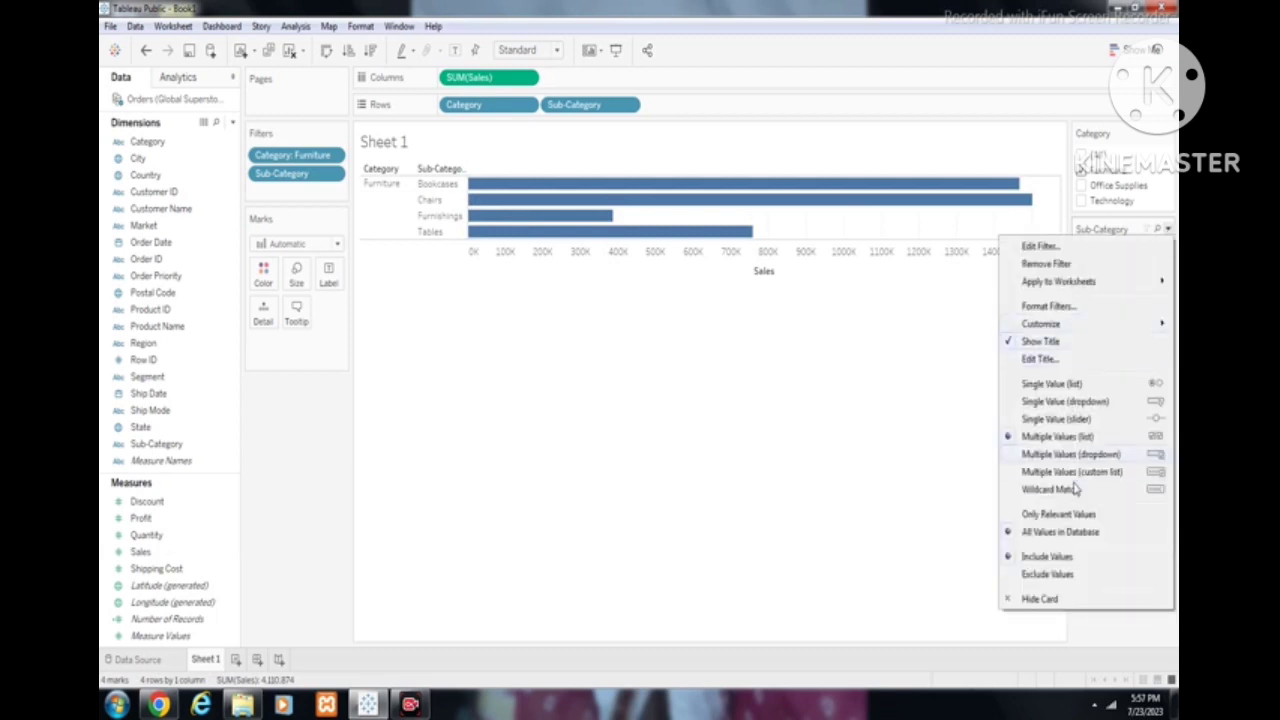
left_click(1070, 516)
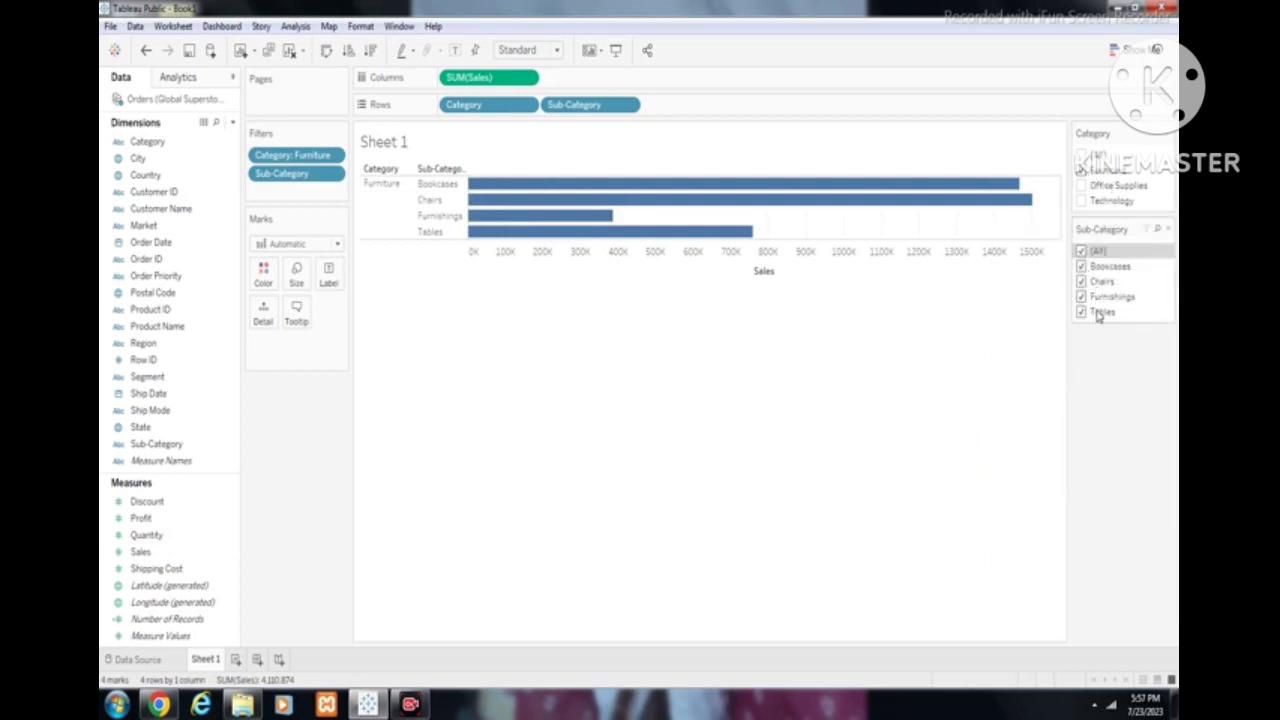
left_click(1084, 186)
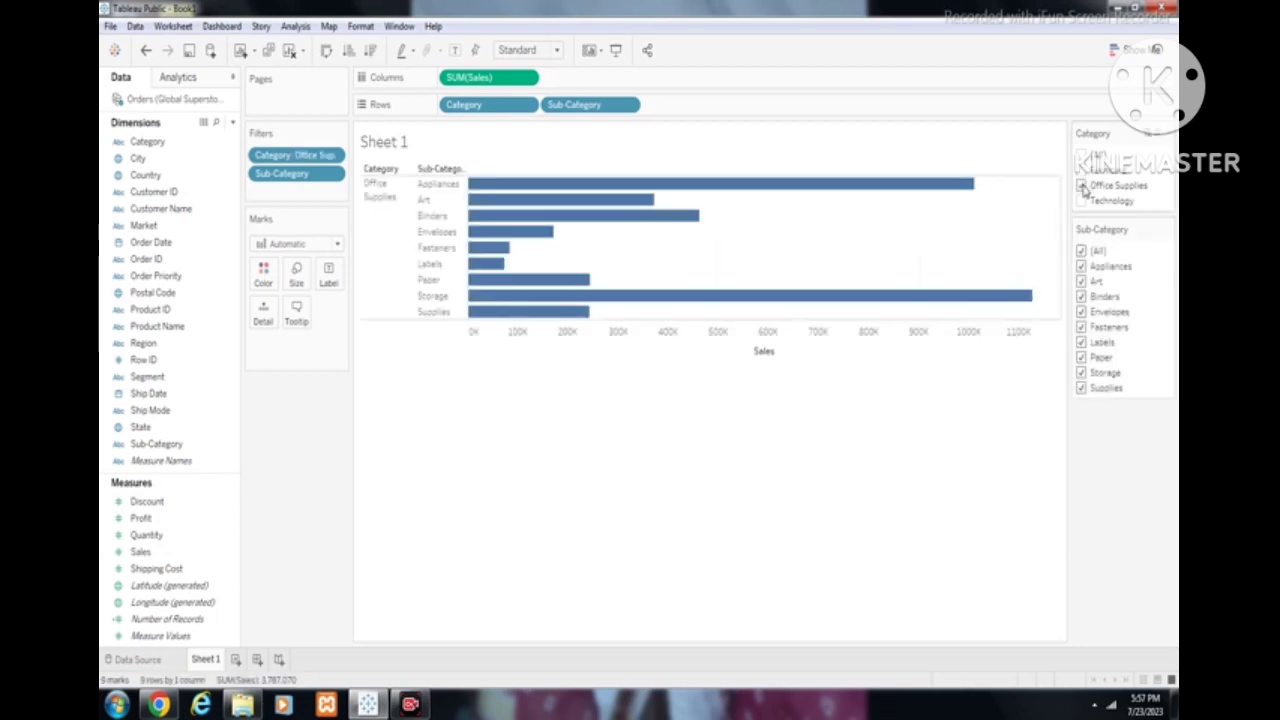
Exclude Supplies, Storage and Paper from the chart through the Sub-Category filter.
left_click(1081, 387)
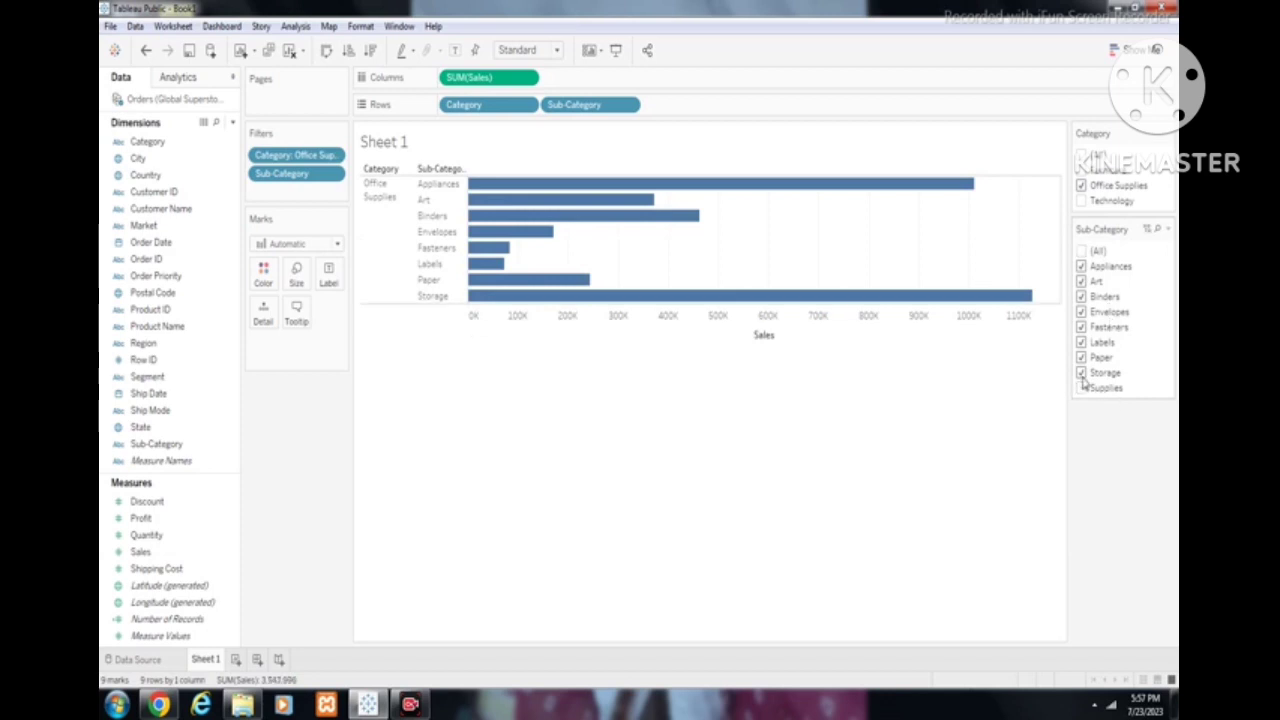
left_click(1081, 372)
left_click(1081, 357)
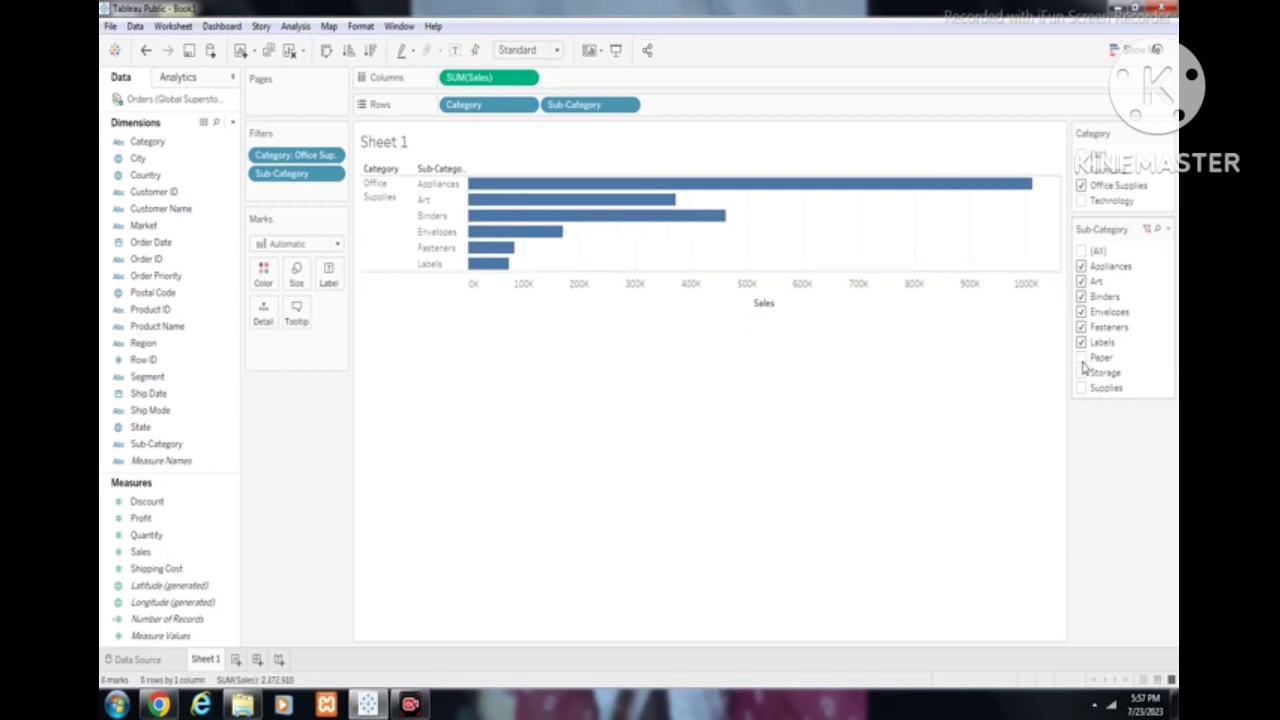
left_click(1168, 229)
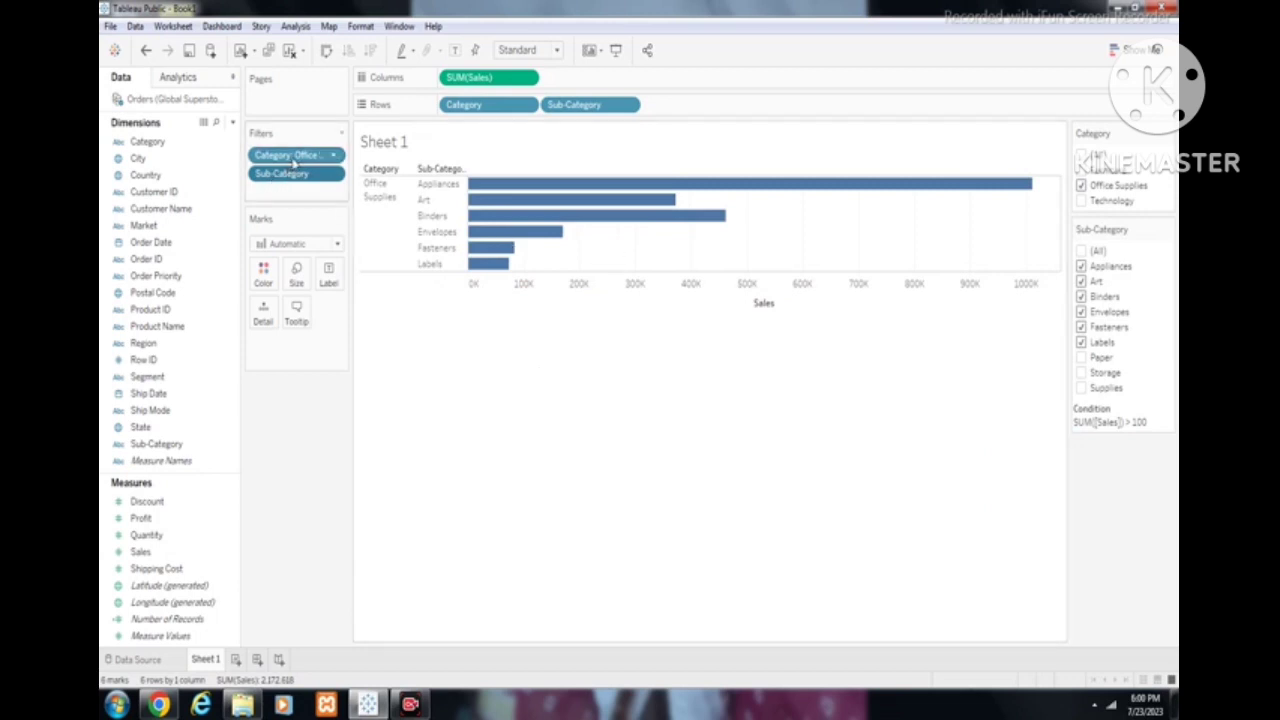
Remove the Category filter, and view the Custom value list and Select from list options in the Sub-Category filter's settings.
left_click_drag(292, 160, 457, 391)
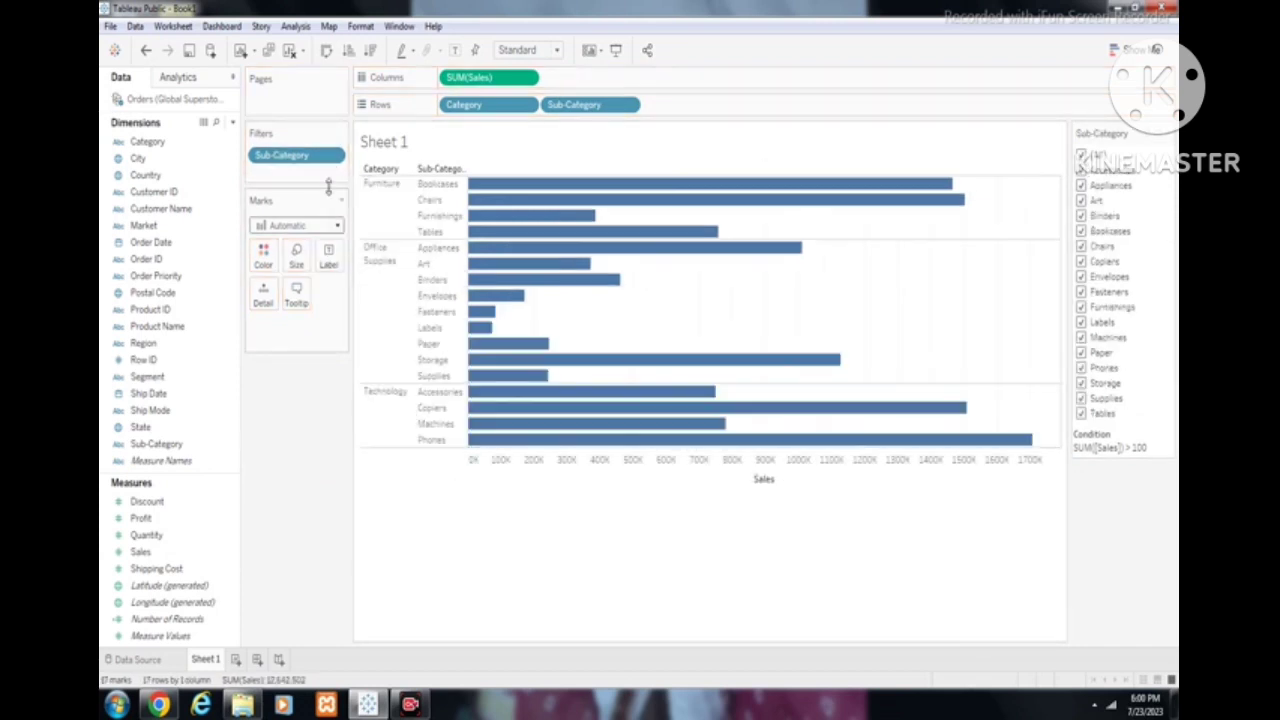
left_click(334, 156)
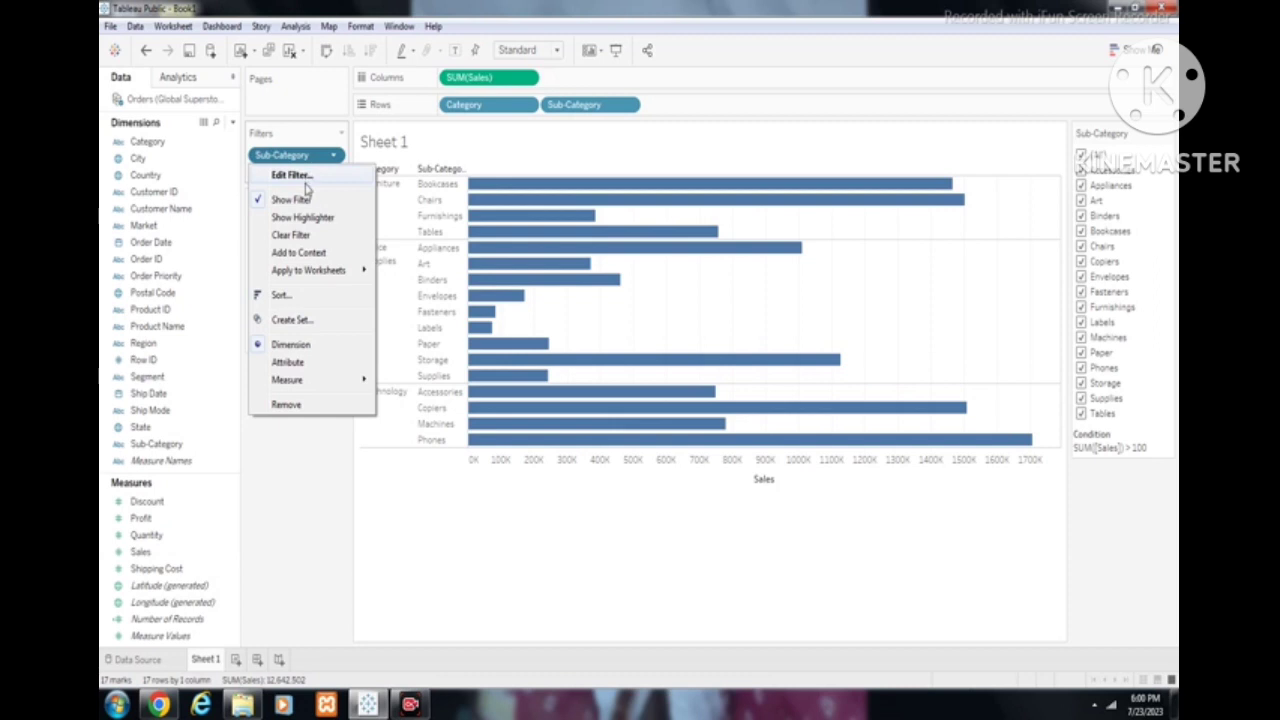
left_click(292, 175)
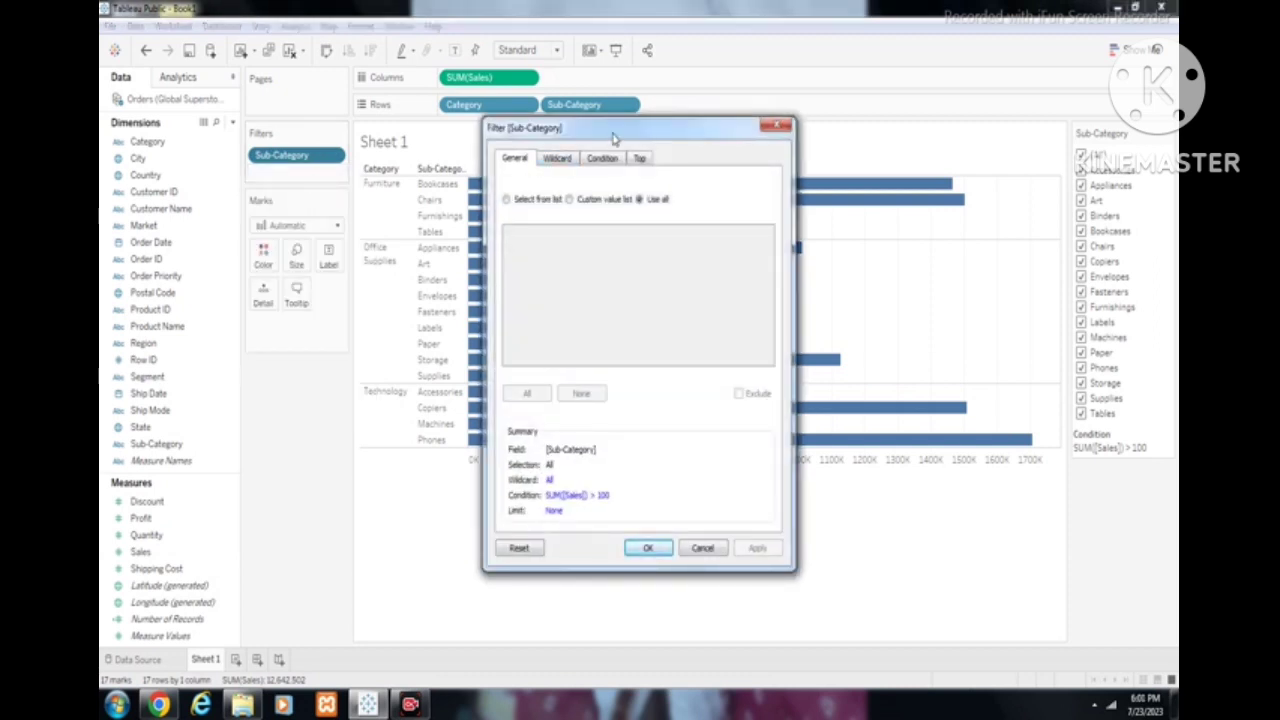
left_click_drag(614, 138, 570, 136)
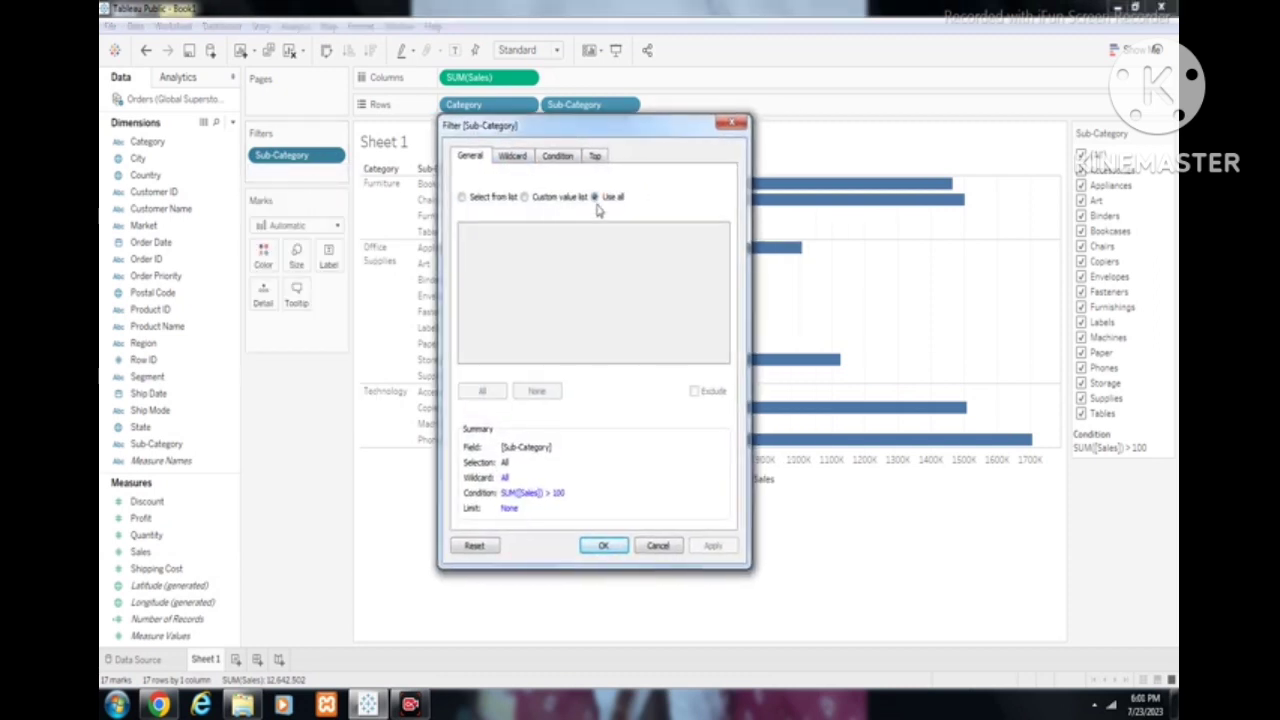
left_click(526, 197)
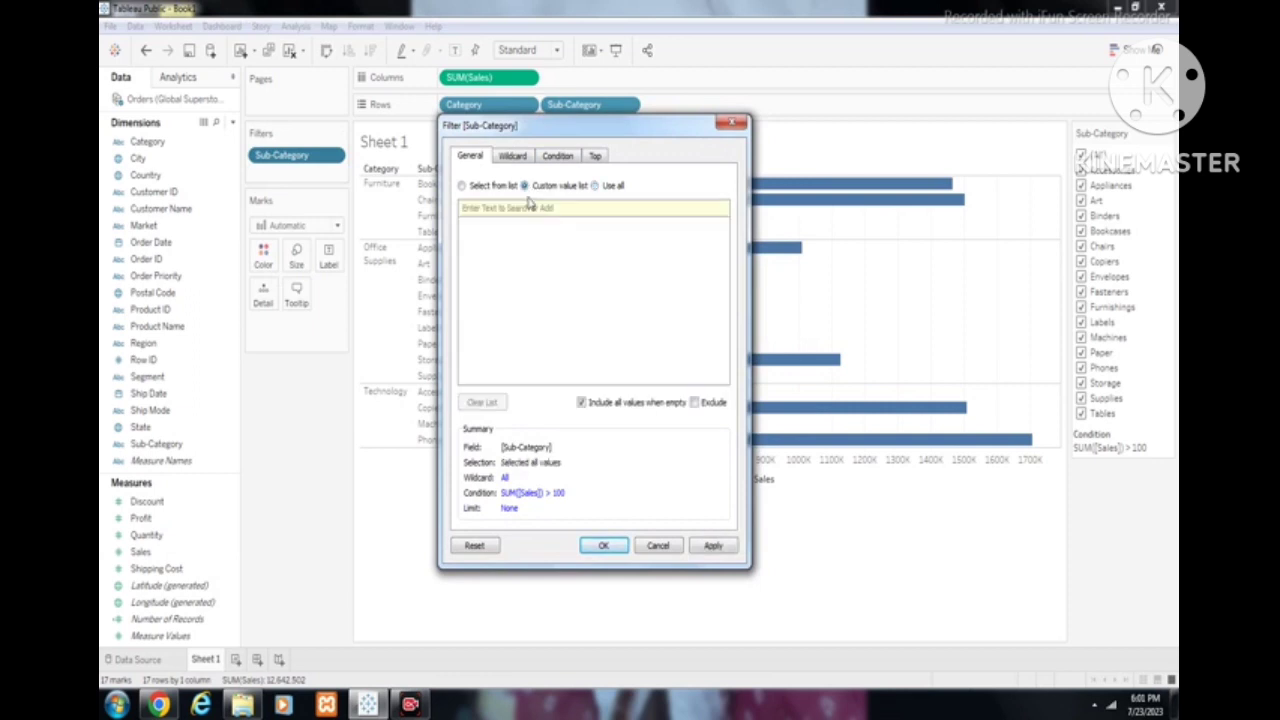
left_click(462, 188)
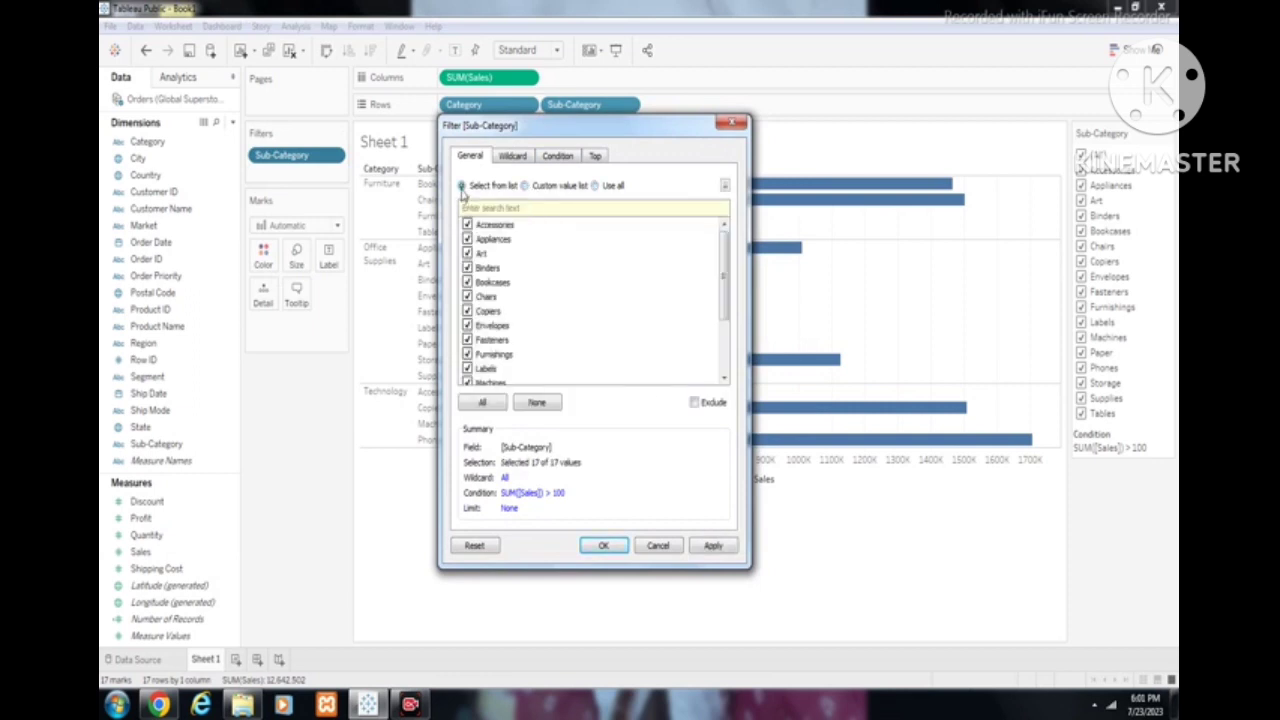
Restrict the Sub-Category filter to a custom value list containing Accessories, found by searching for "access", and apply it.
left_click(524, 190)
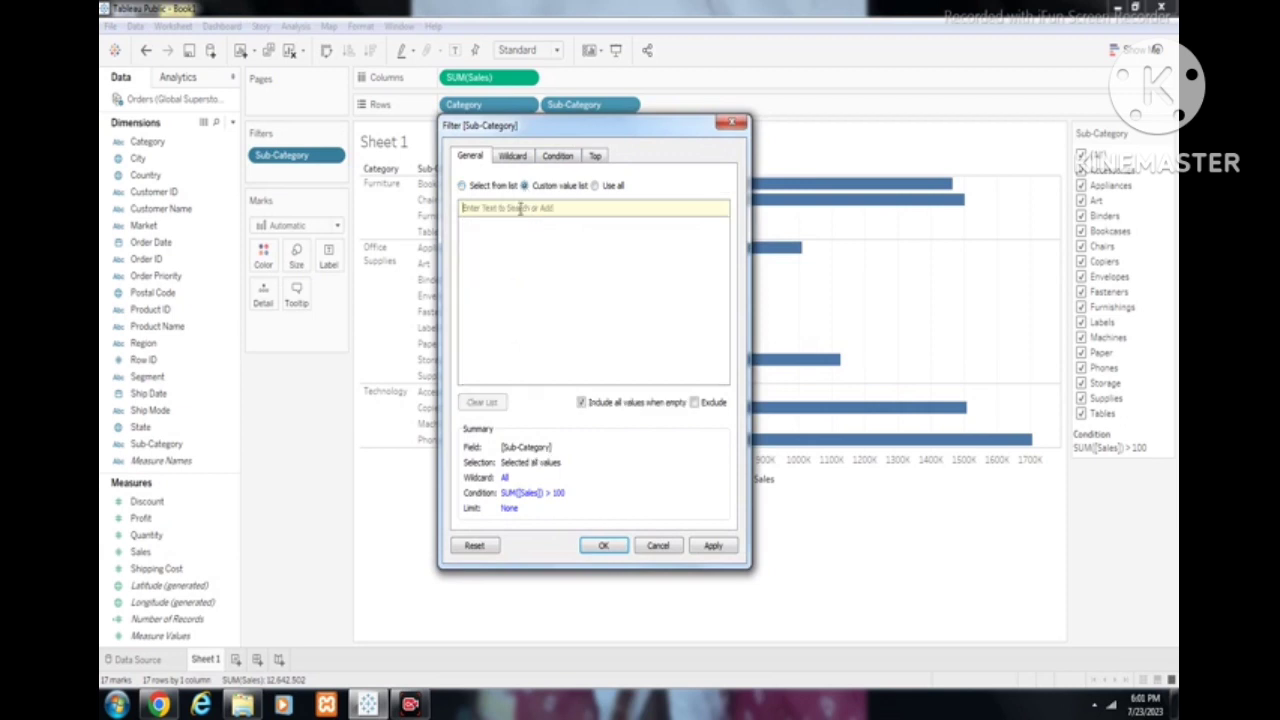
type("access")
left_click_drag(603, 128, 720, 159)
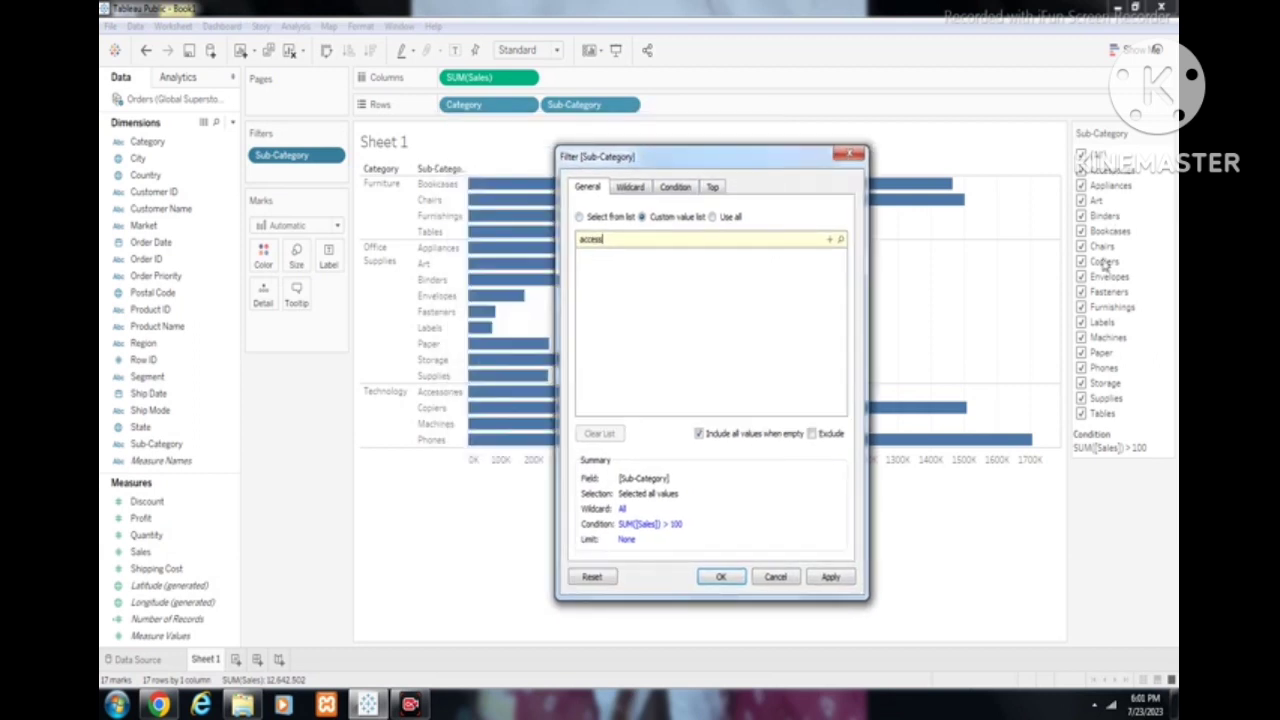
left_click(840, 239)
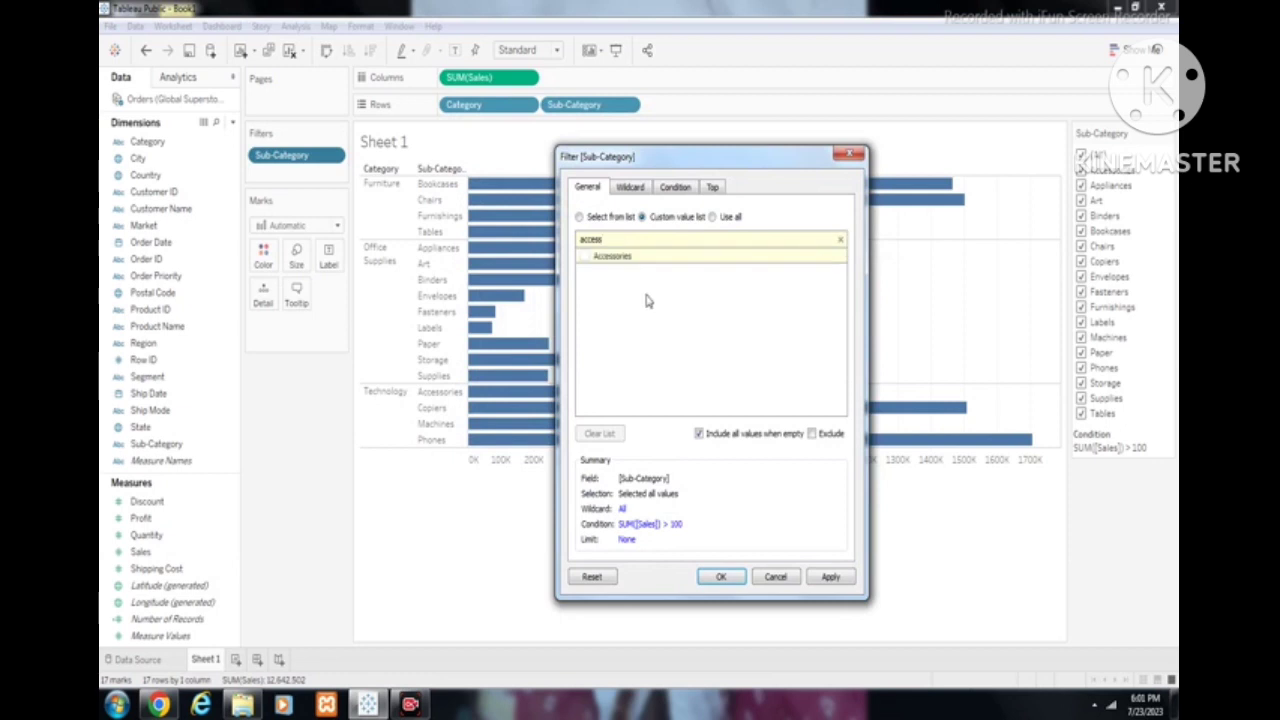
left_click(585, 257)
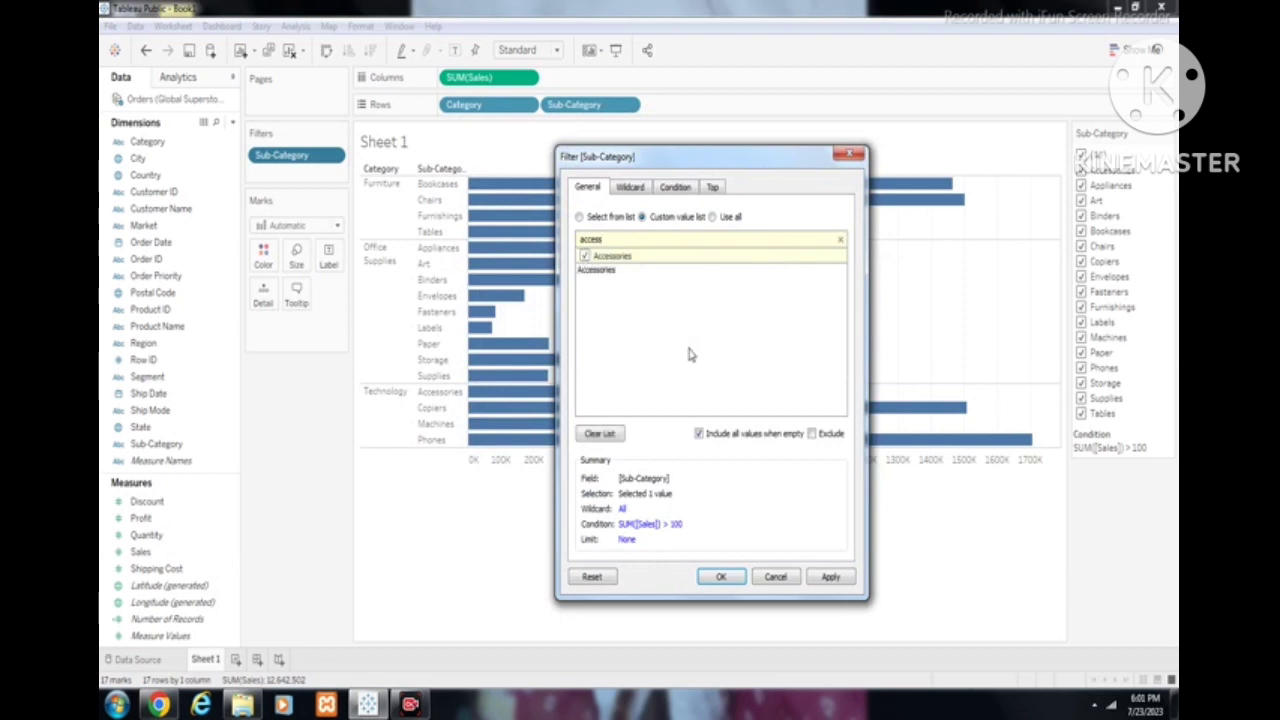
left_click(815, 585)
left_click(720, 577)
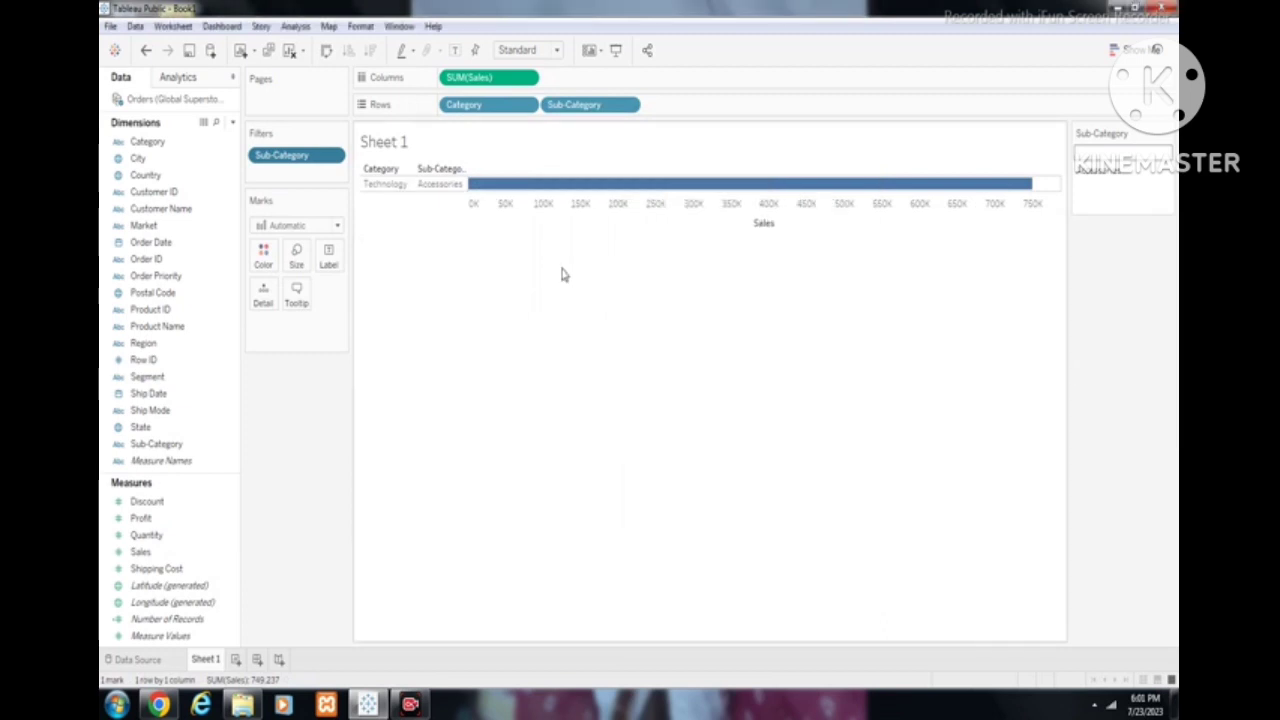
left_click(334, 157)
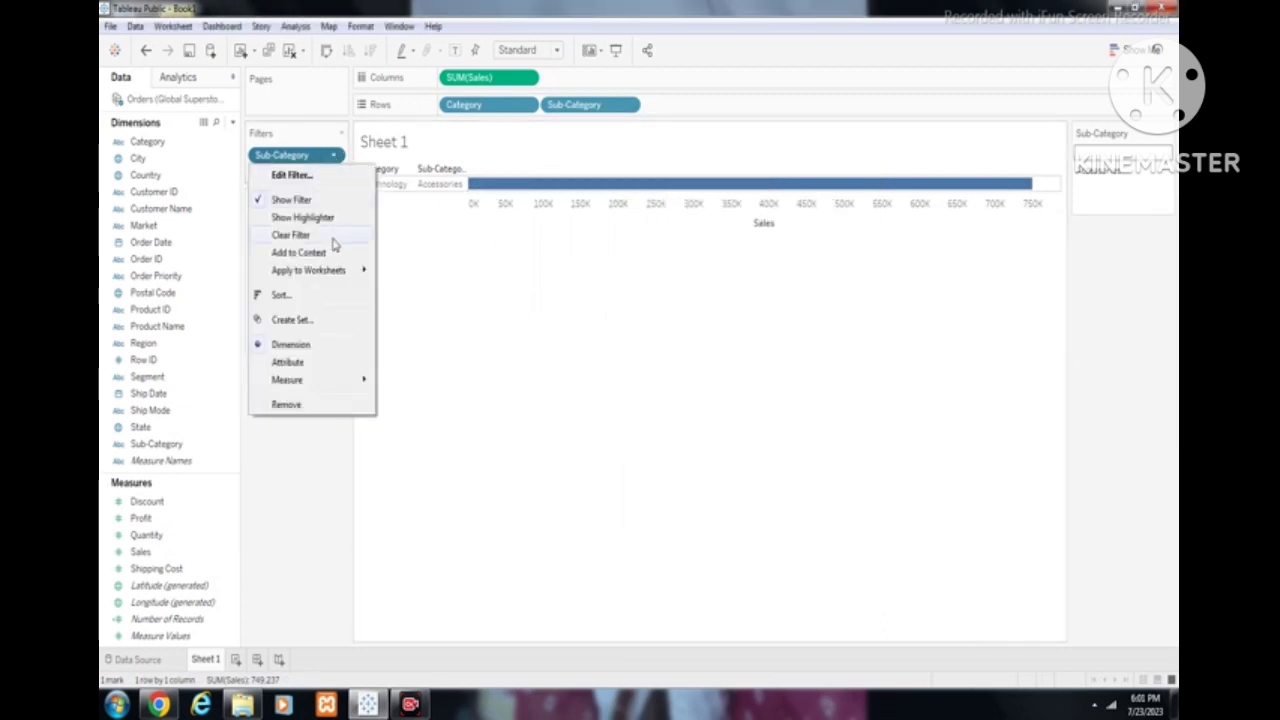
left_click(300, 175)
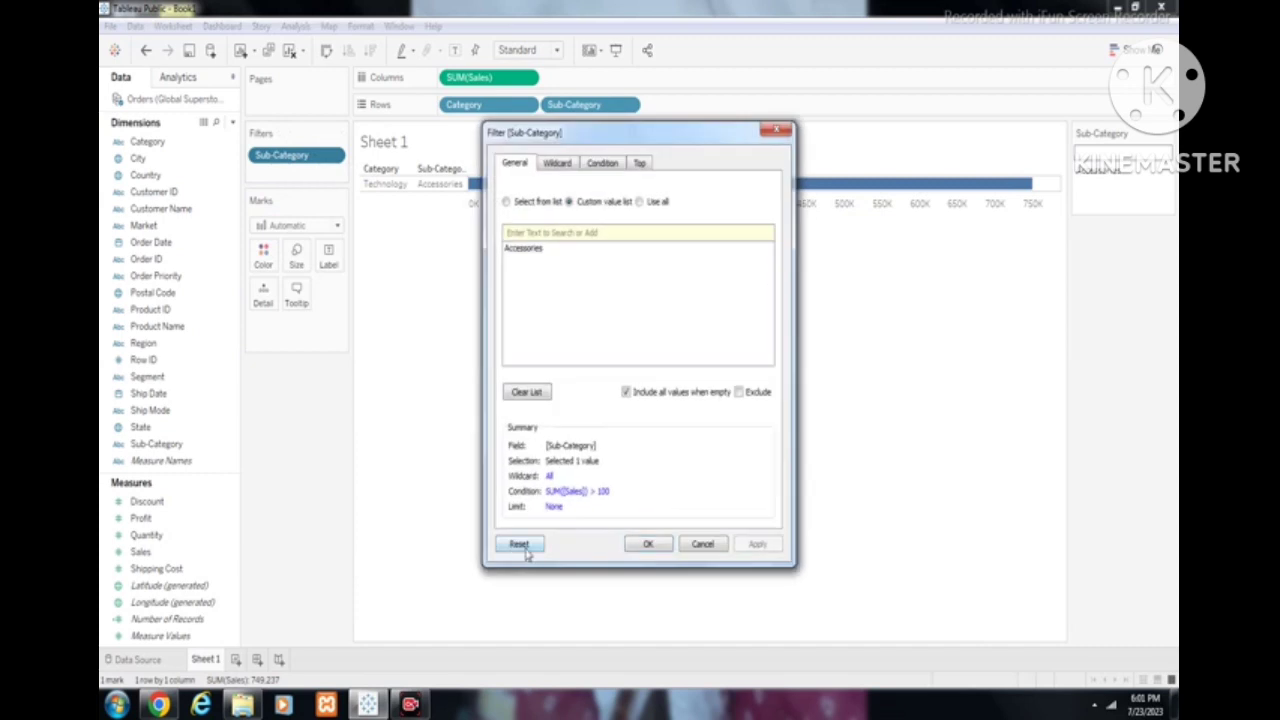
left_click(756, 550)
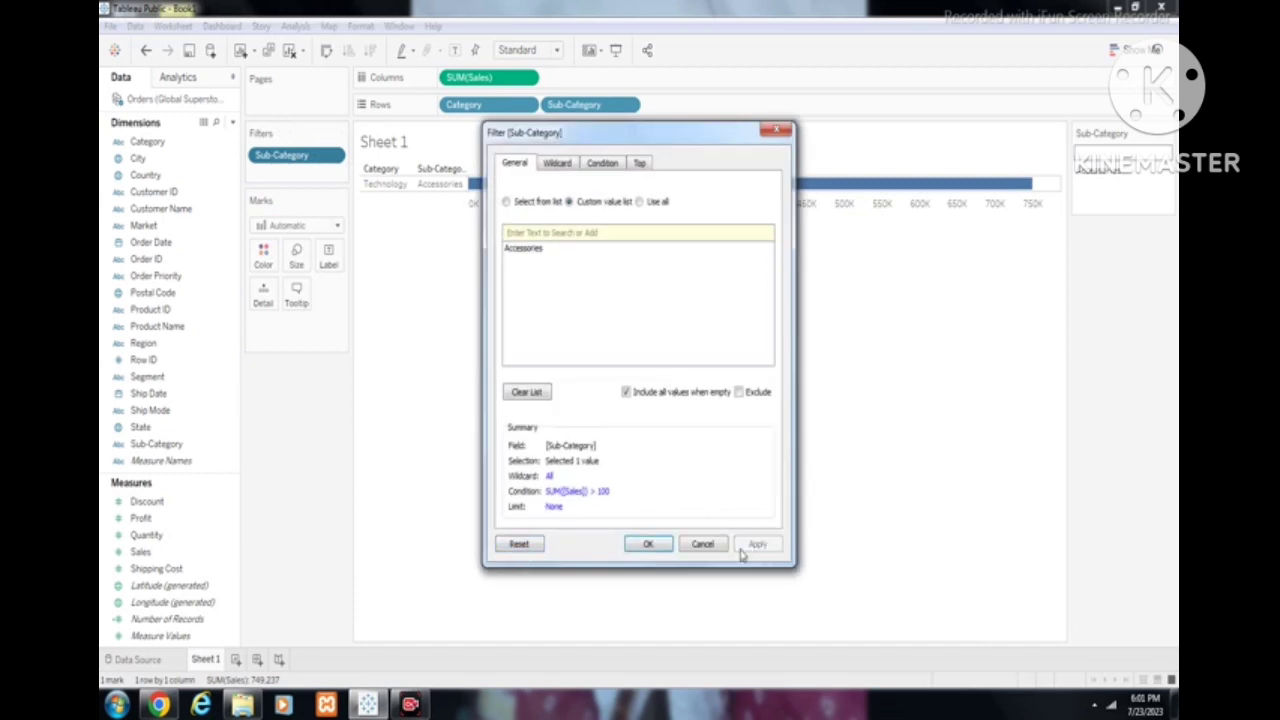
left_click(649, 543)
Set the Sub-Category filter's general selection to Use all and apply it.
left_click(334, 156)
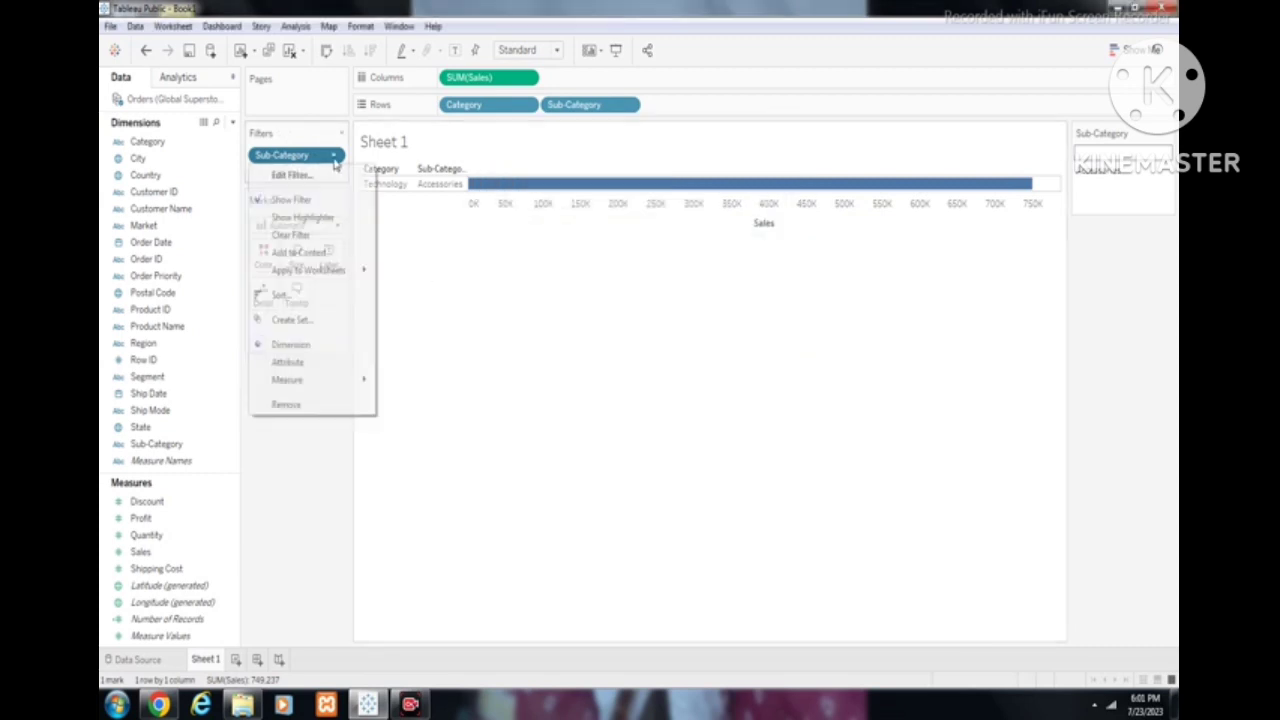
left_click(292, 178)
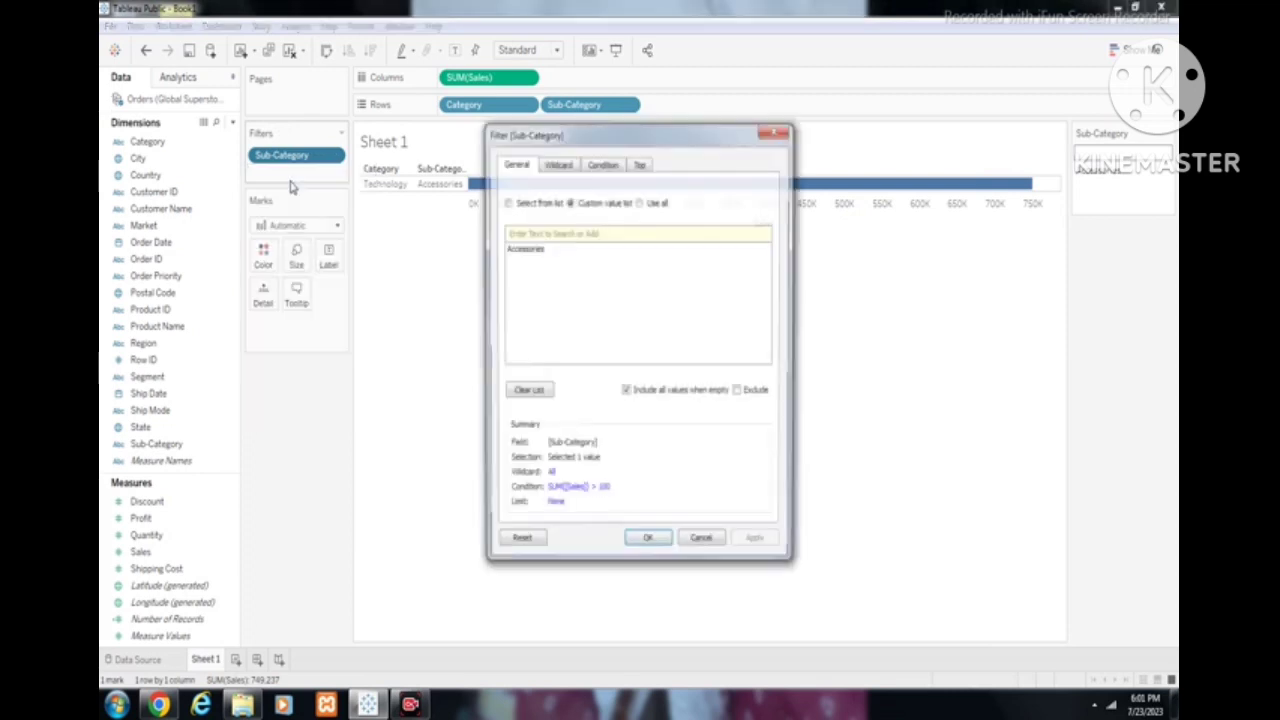
left_click(639, 203)
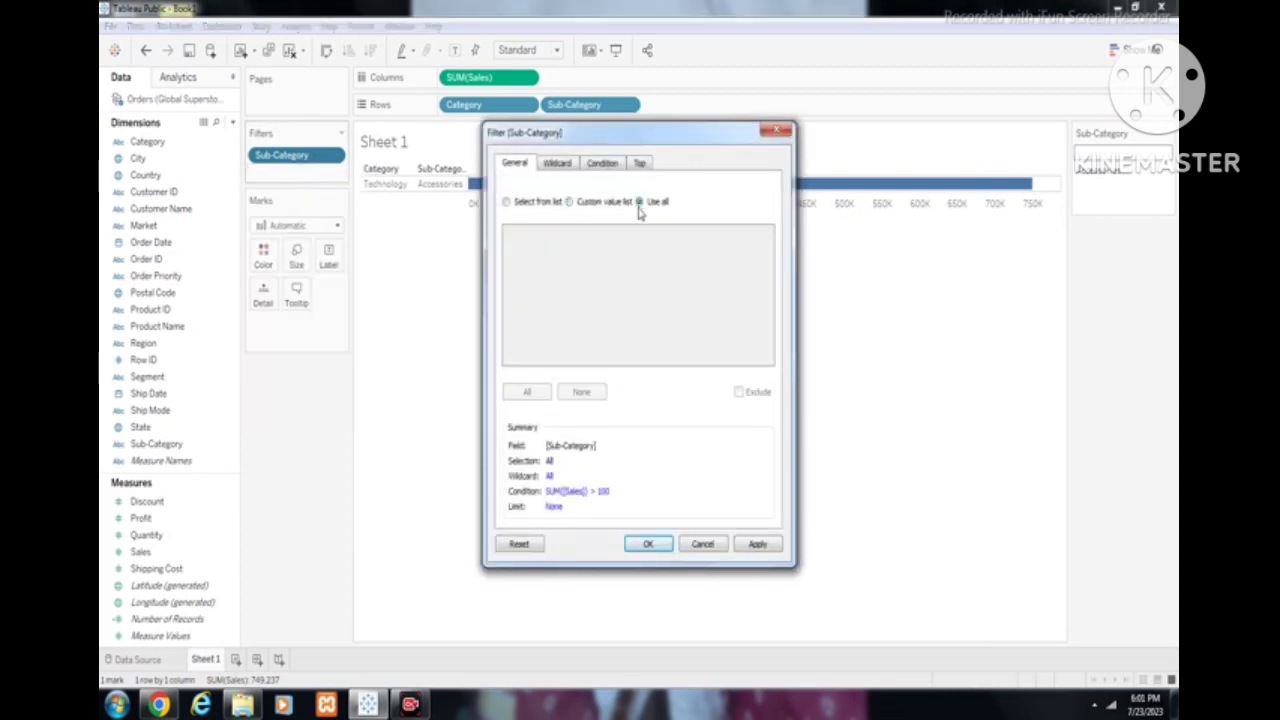
left_click(752, 545)
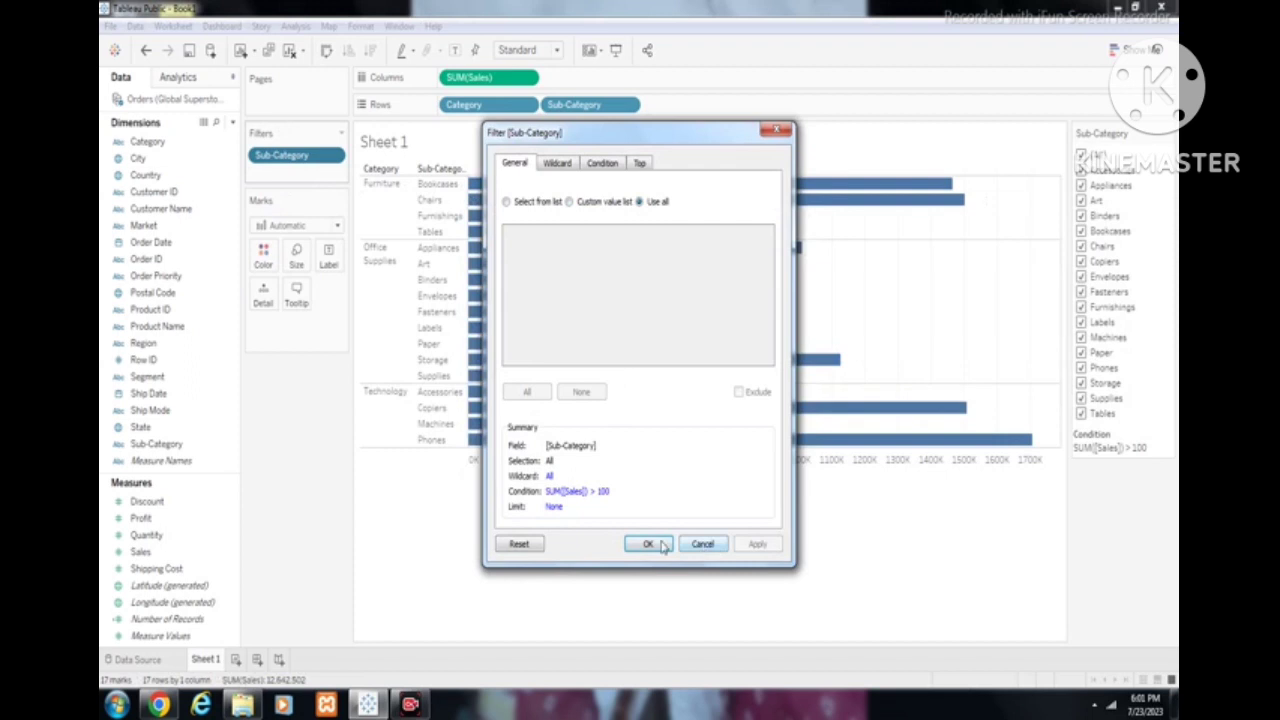
Switch the Sub-Category filter to Select from list, add Appliances, Art and Binders to Accessories, and apply the selection.
left_click(507, 203)
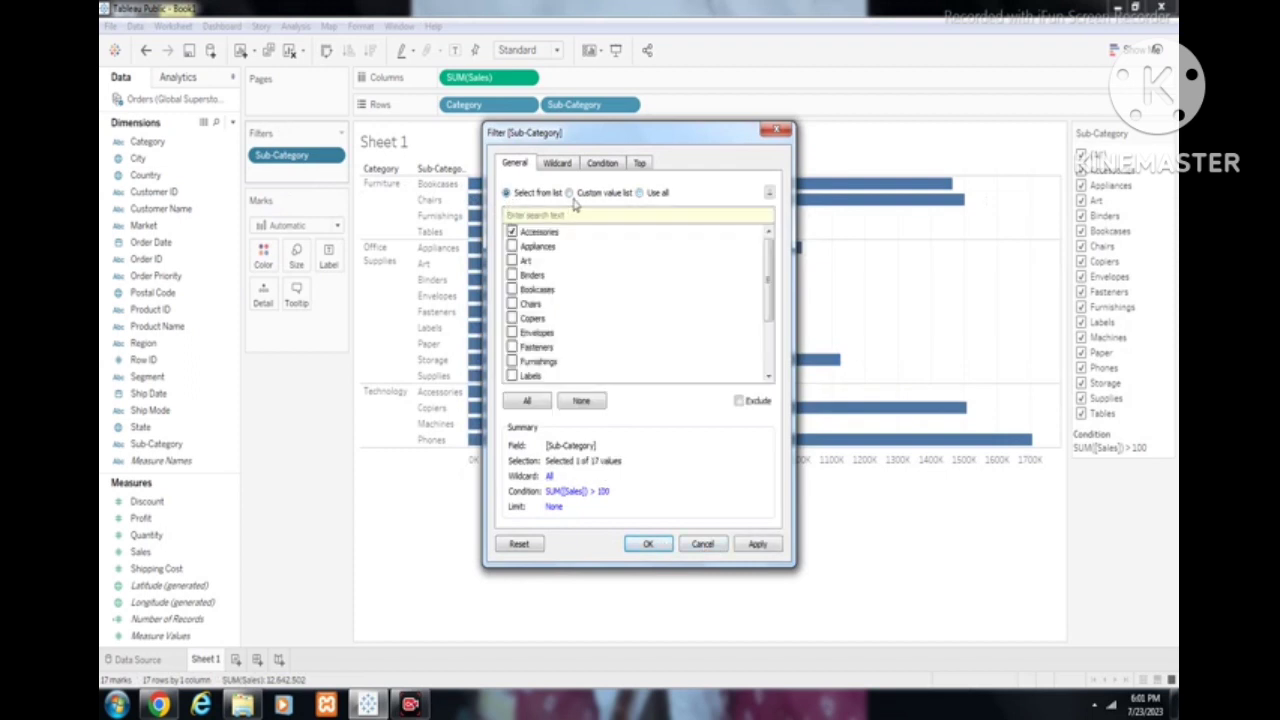
left_click(512, 246)
left_click(512, 260)
left_click(512, 274)
left_click(756, 544)
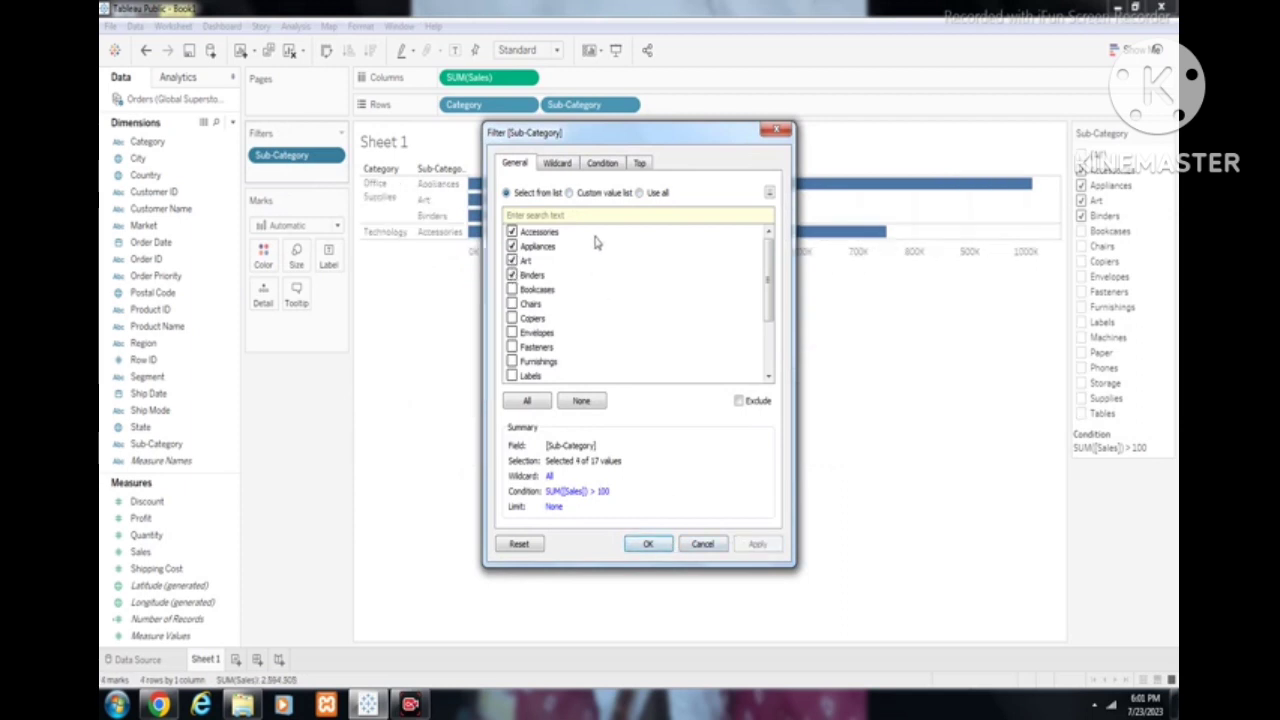
Apply a wildcard match to the Sub-Category filter for values that contain "s", and move the filter settings clear of the chart.
left_click(560, 164)
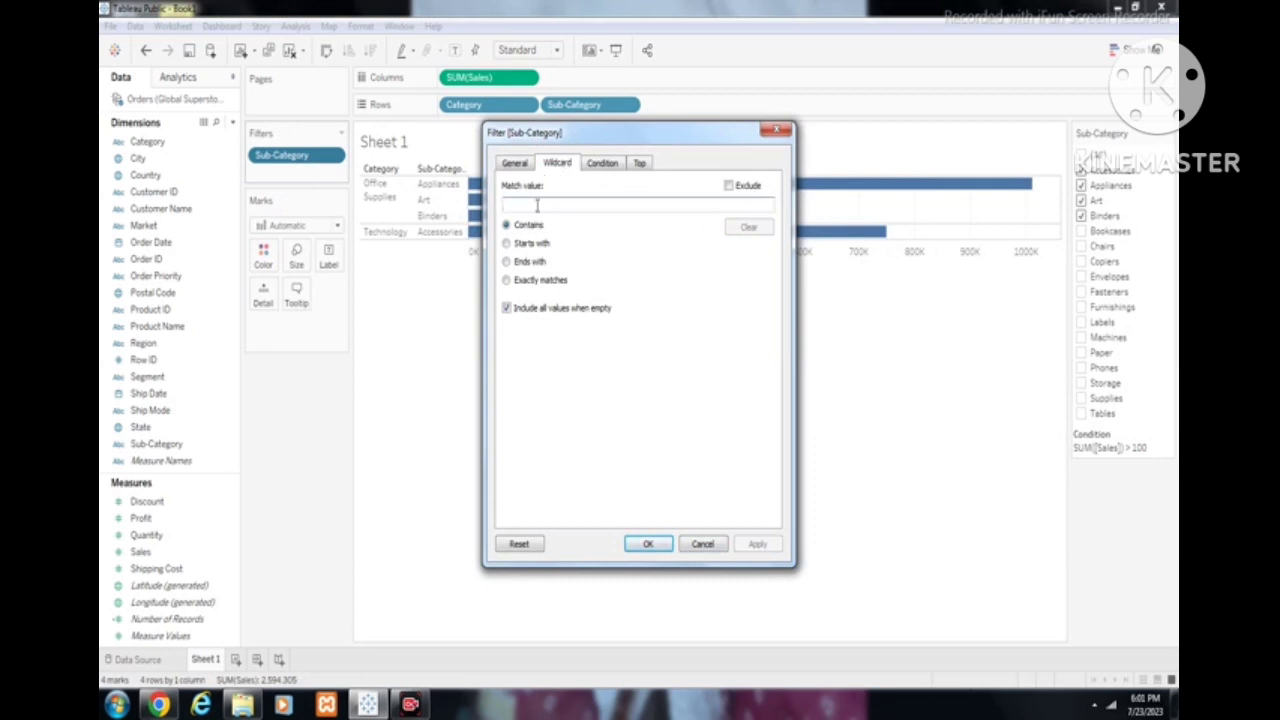
left_click_drag(578, 134, 678, 134)
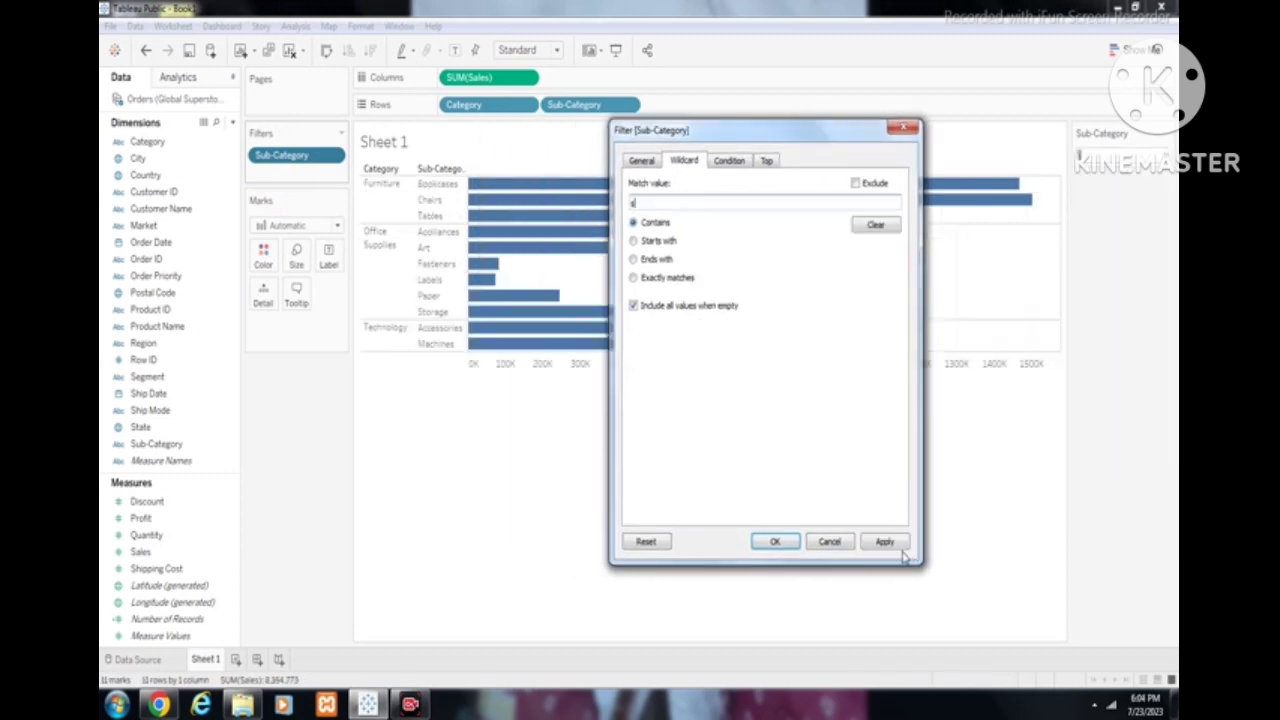
left_click(889, 545)
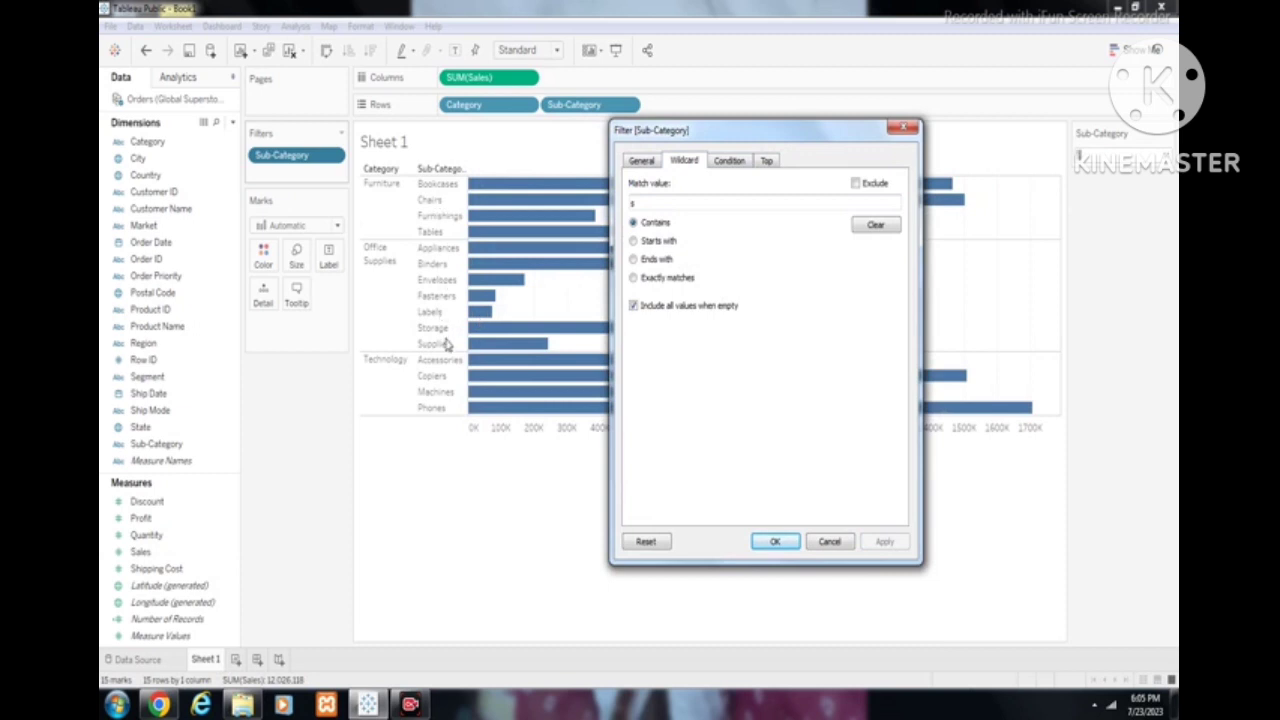
left_click_drag(795, 131, 889, 131)
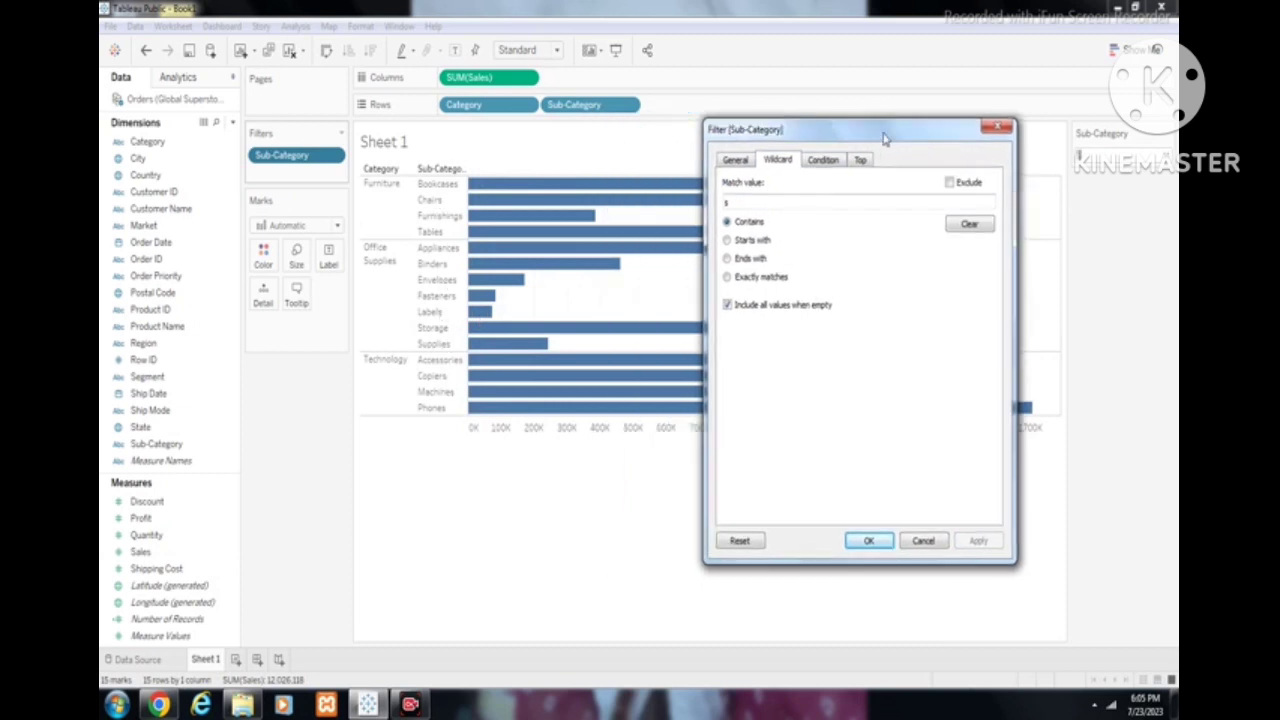
left_click_drag(981, 135, 1046, 129)
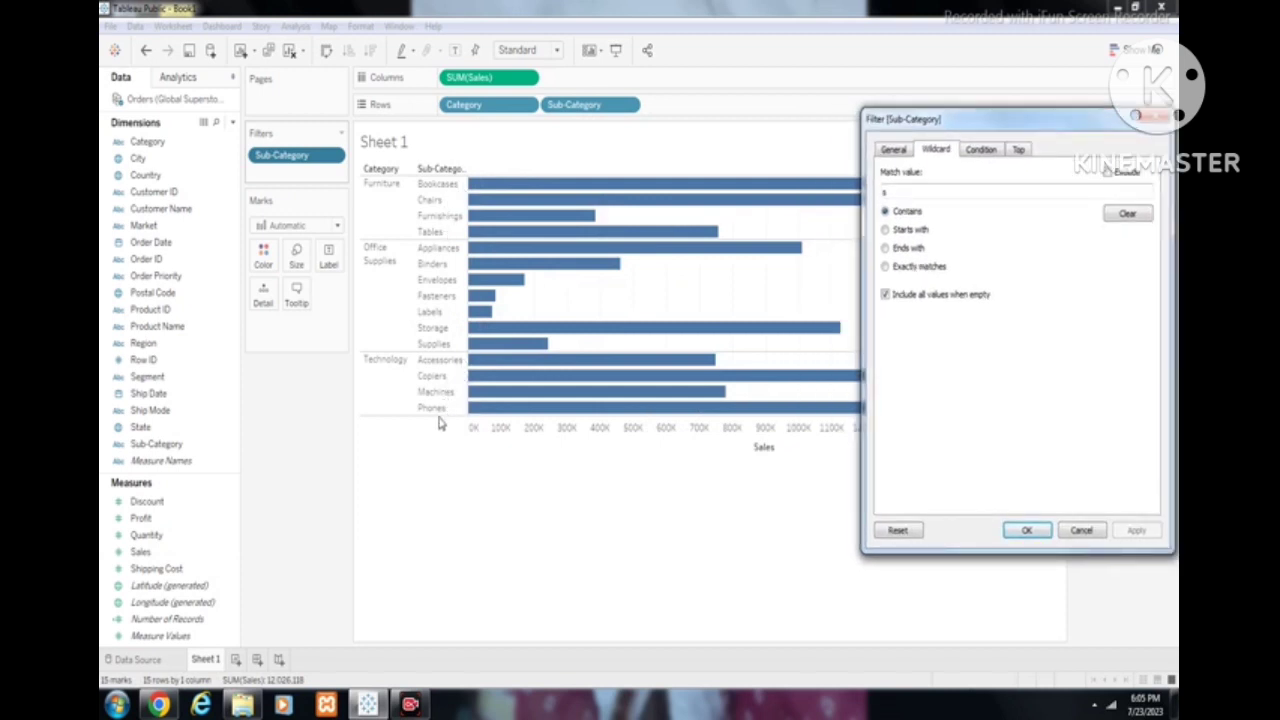
Apply a wildcard match to the Sub-Category filter for values containing "a", followed by one for values starting with "a".
left_click(959, 195)
key("BackSpace")
type("a")
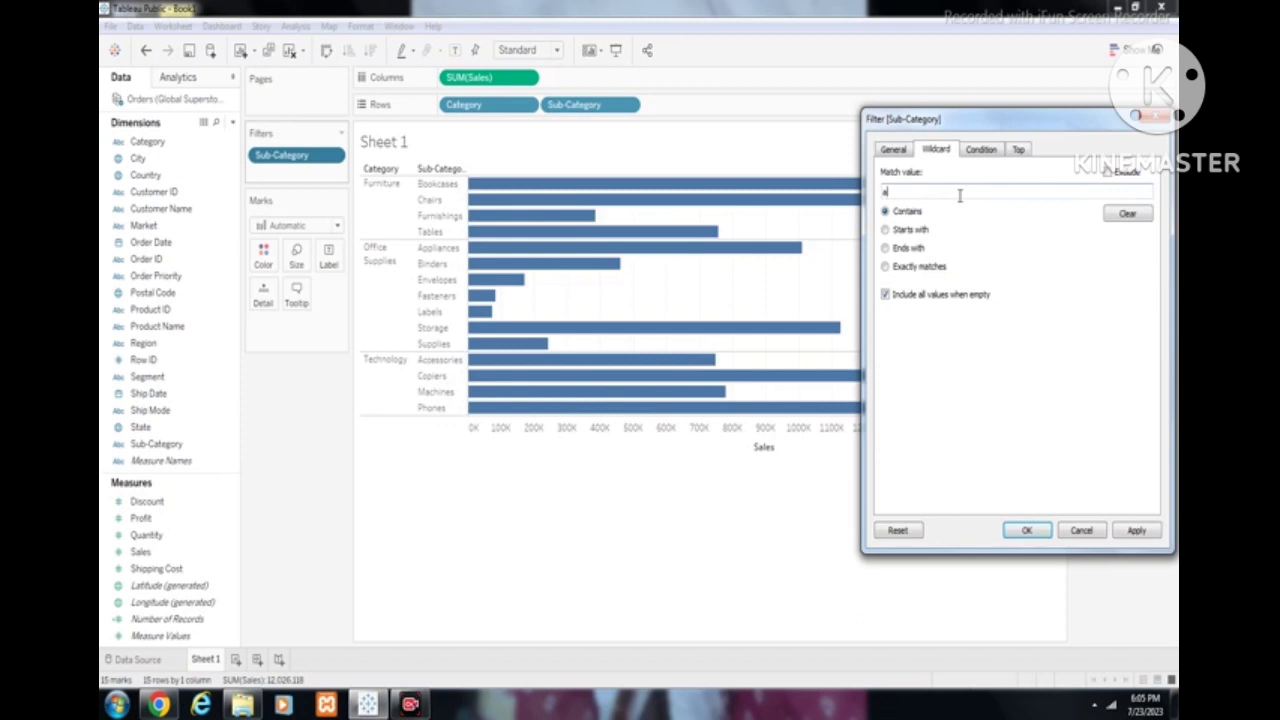
left_click(1136, 530)
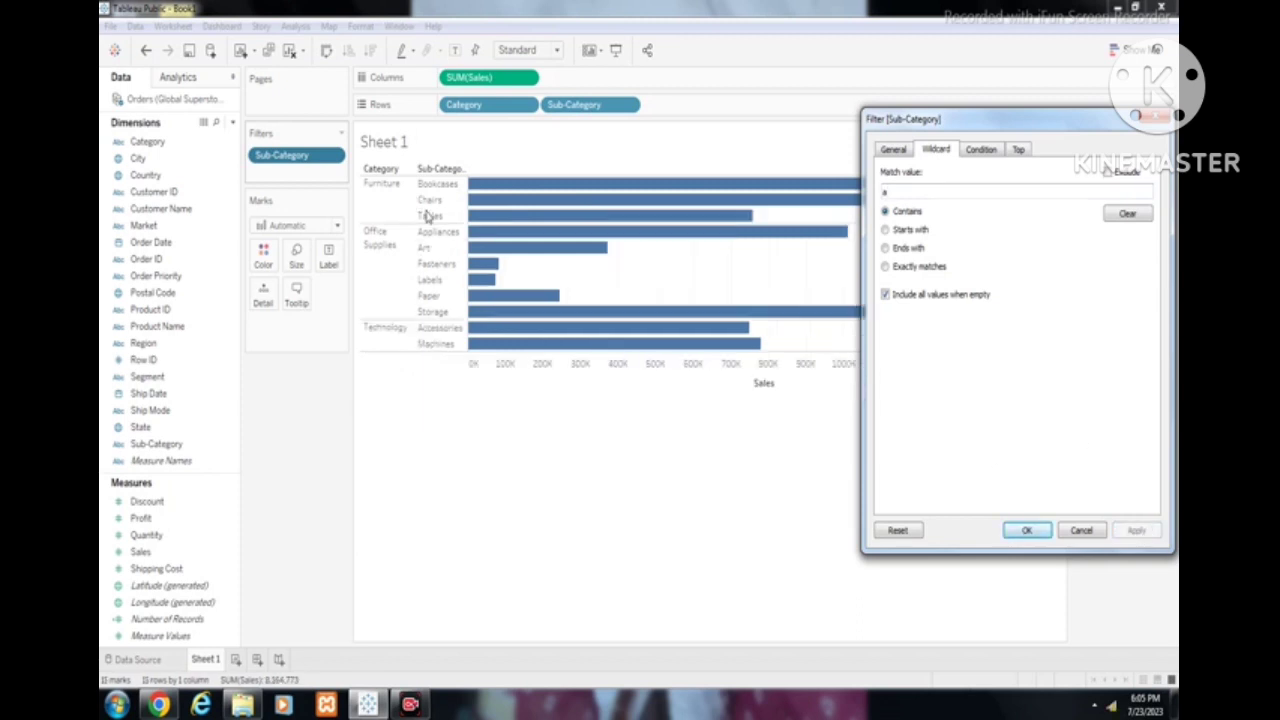
left_click(887, 231)
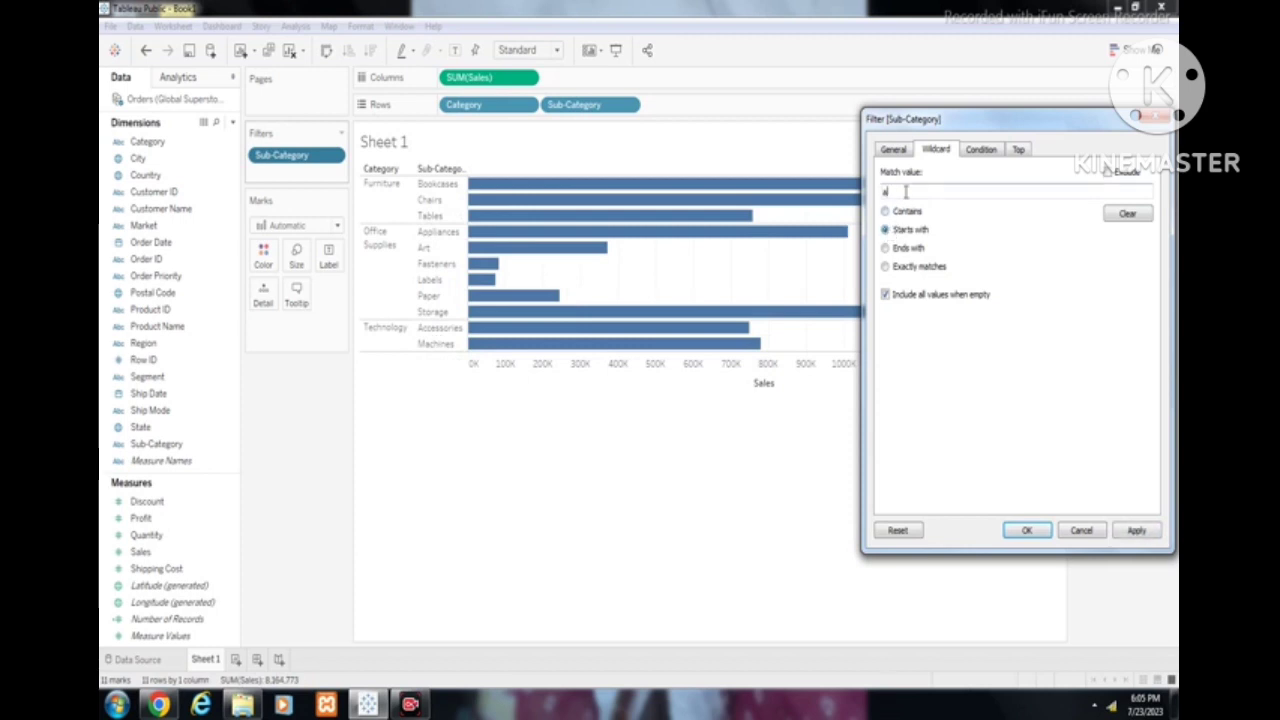
left_click(1138, 535)
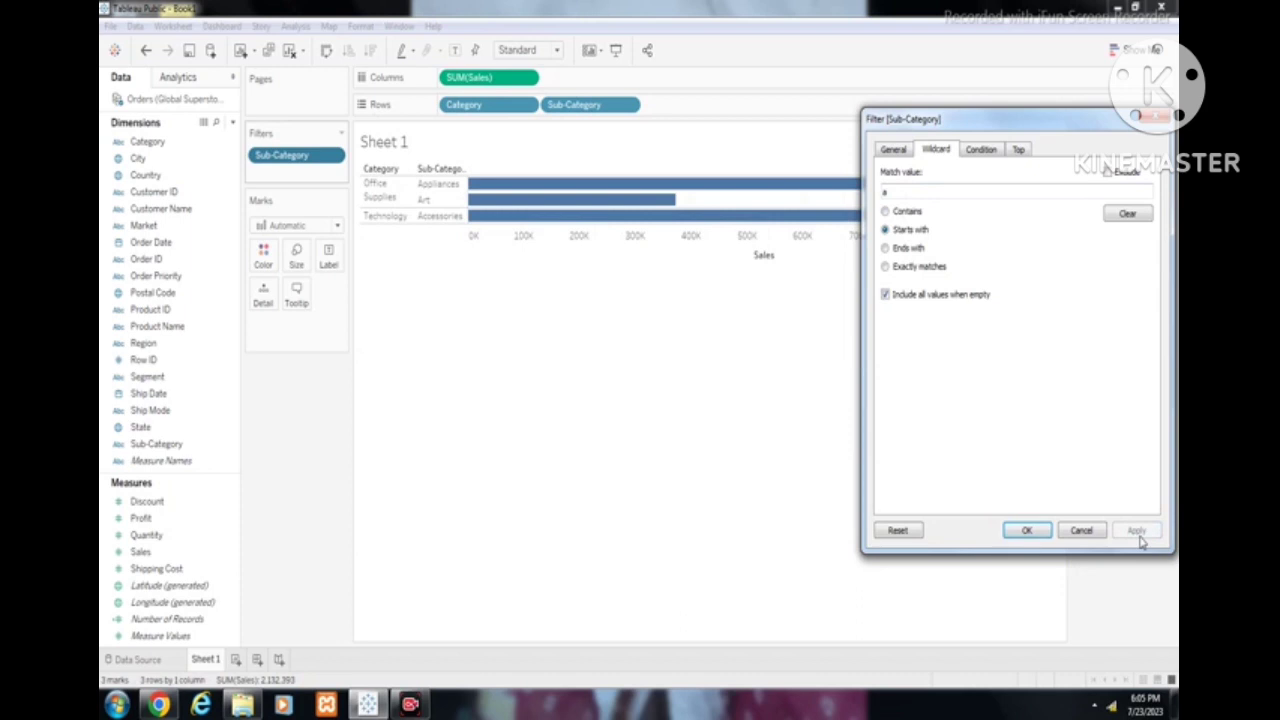
Try wildcard matches for Sub-Category values that end with "a" and that end with "c", applying each one.
left_click(886, 249)
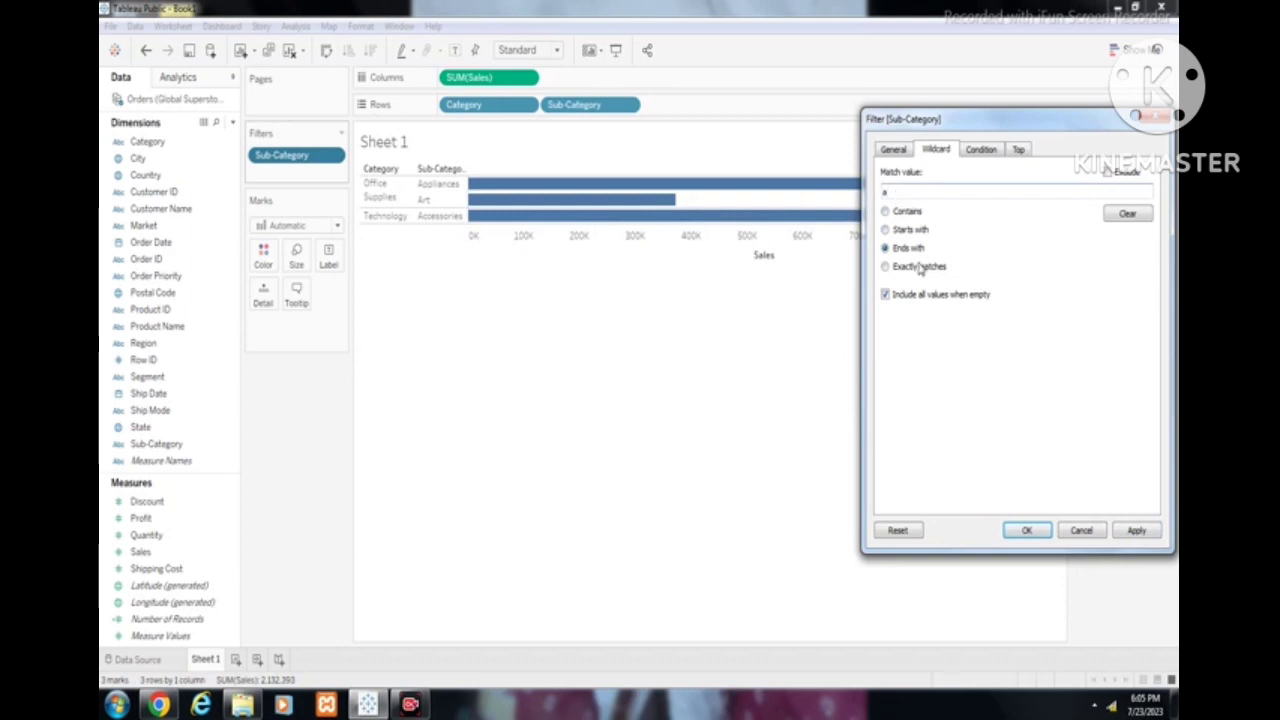
left_click(1135, 532)
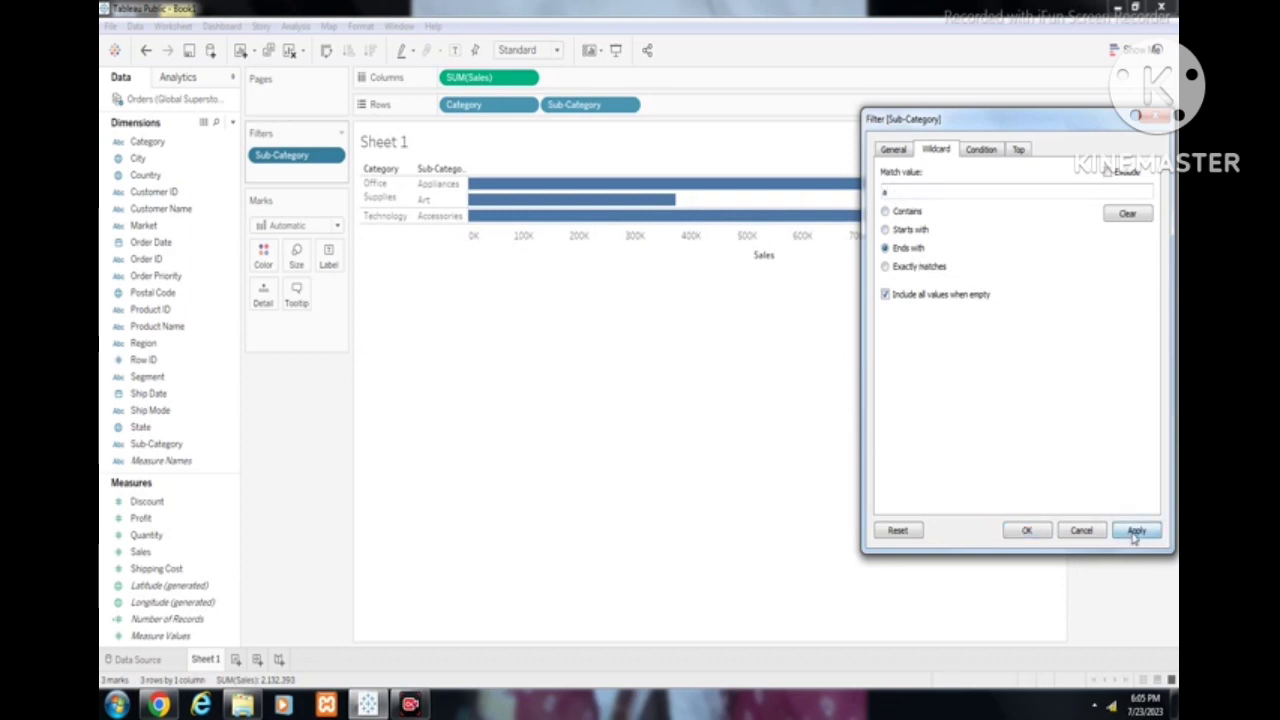
left_click(944, 193)
key("BackSpace")
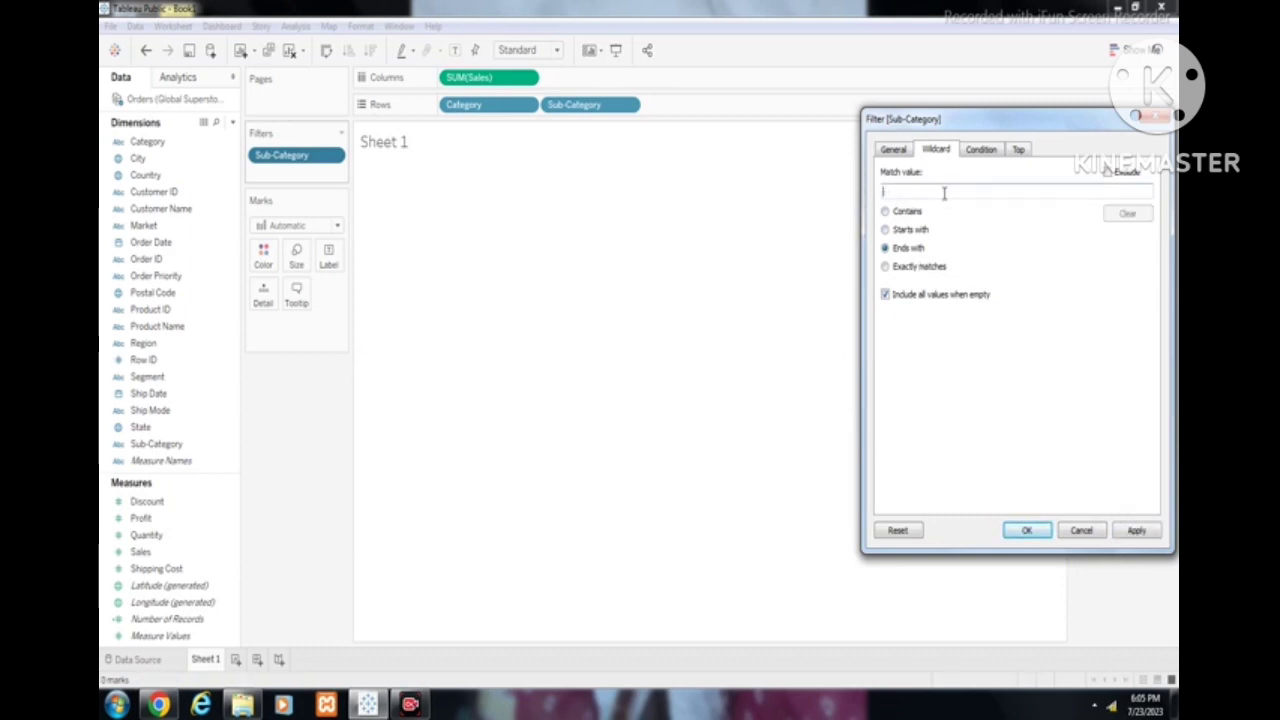
type("c")
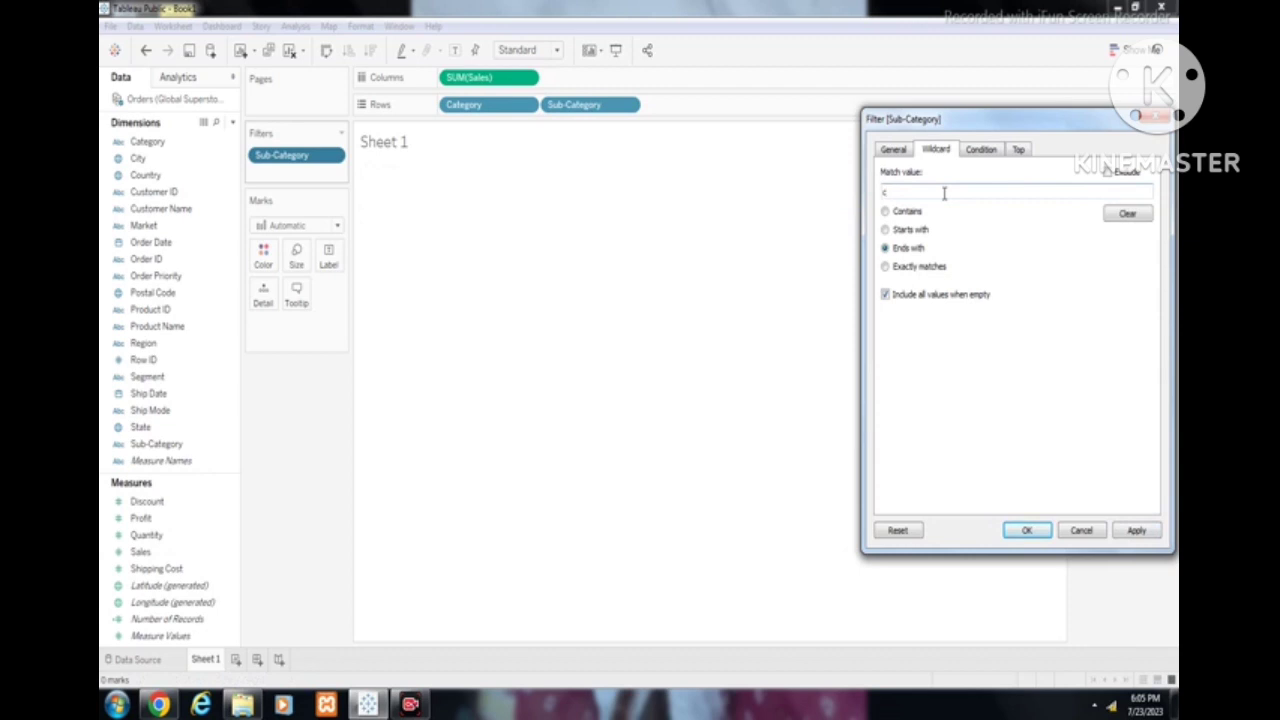
left_click(1137, 531)
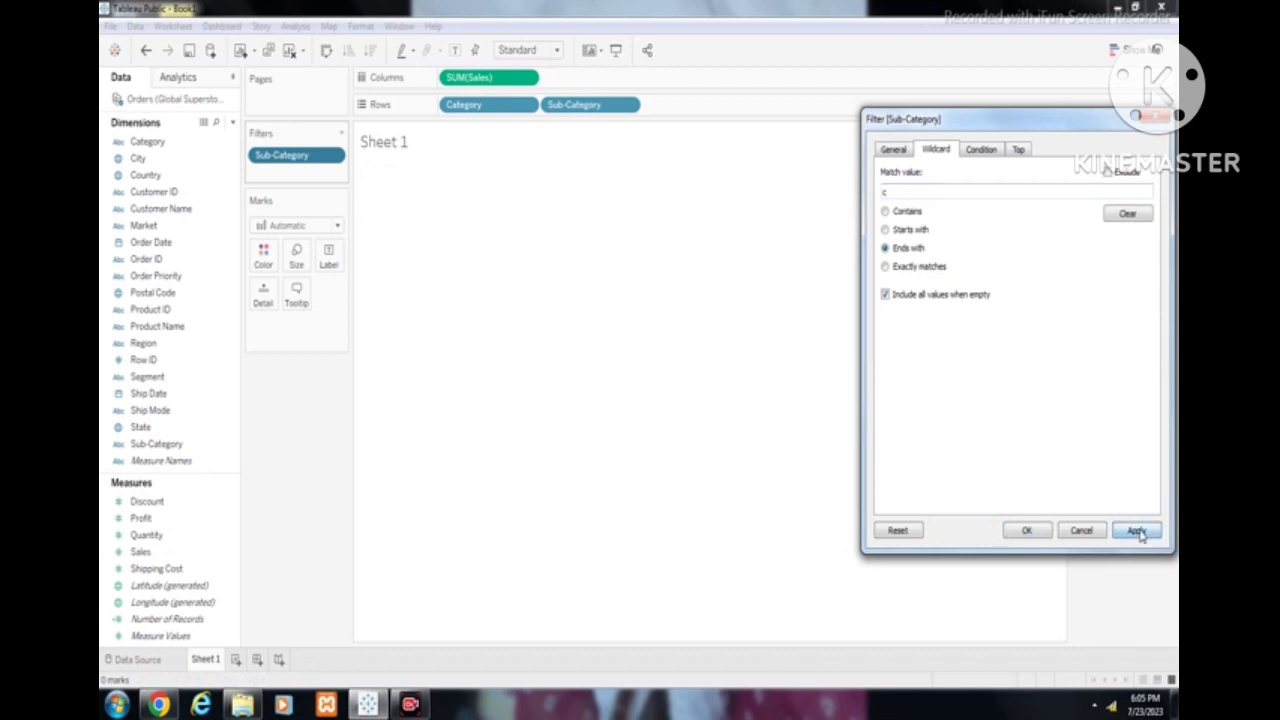
Apply a wildcard match for Sub-Category values that end with "s", and switch the match type to Exactly matches.
left_click(927, 195)
key("BackSpace")
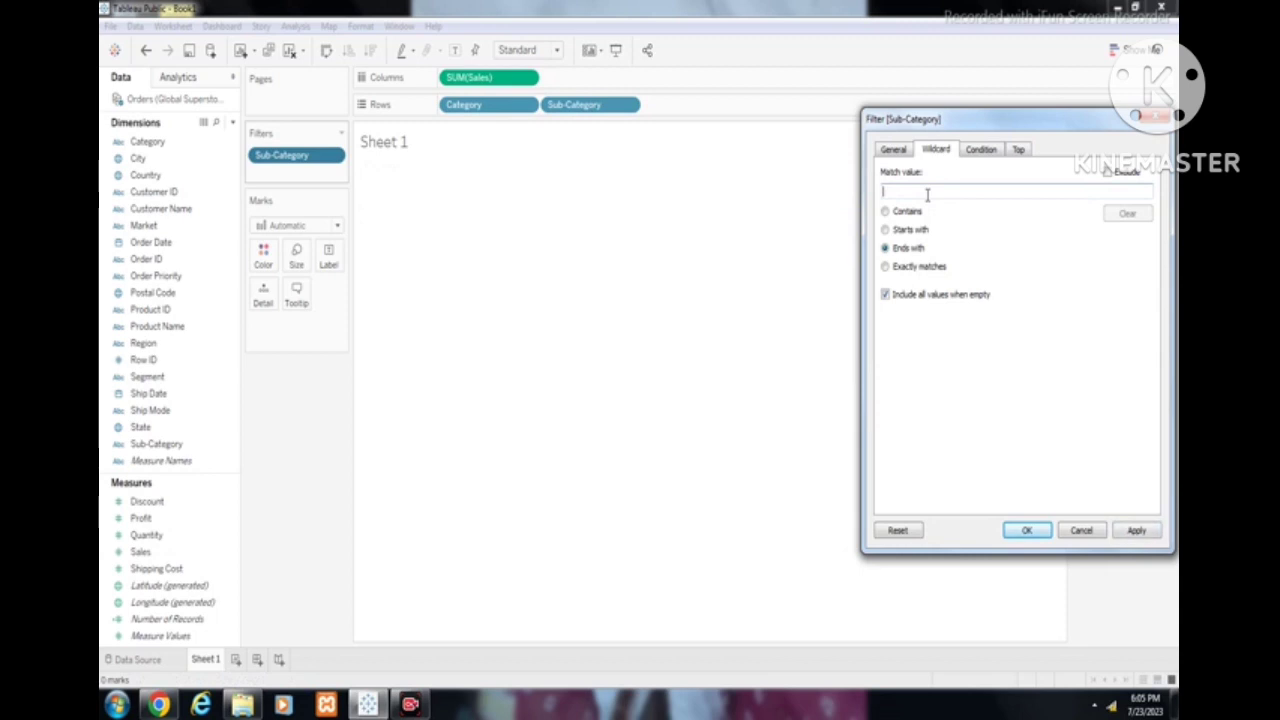
type("s")
left_click(1136, 531)
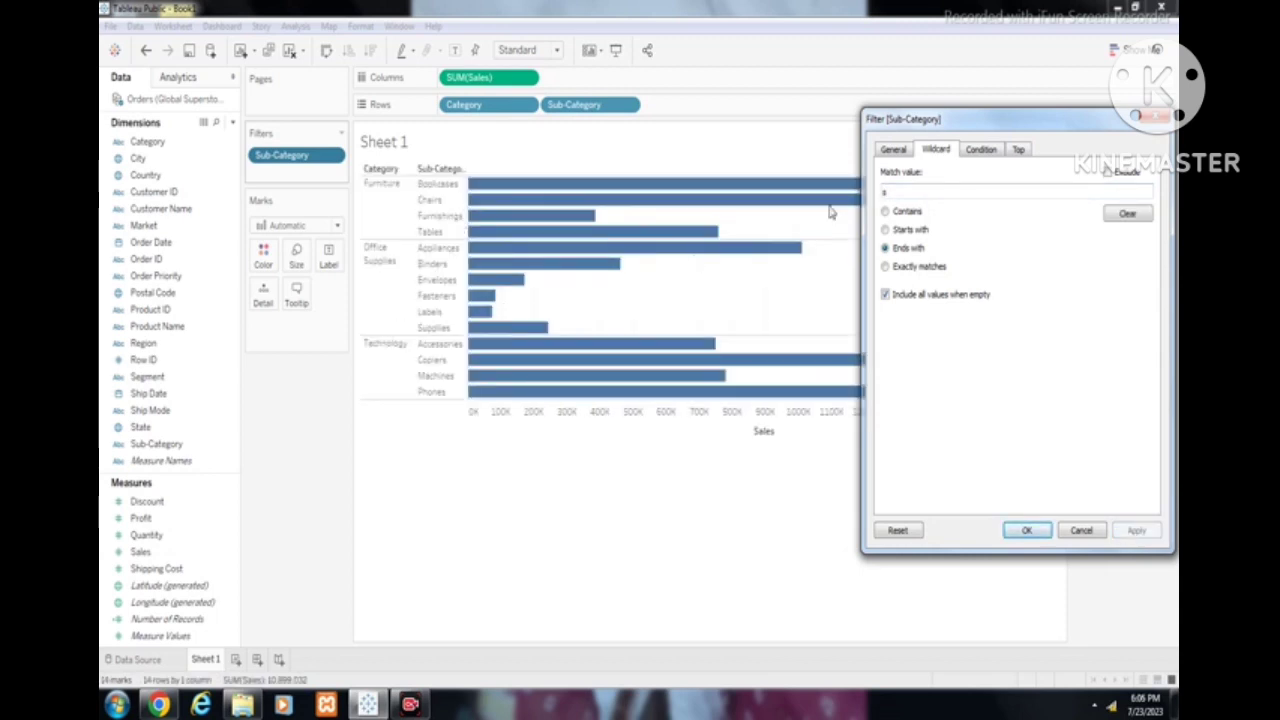
left_click(885, 267)
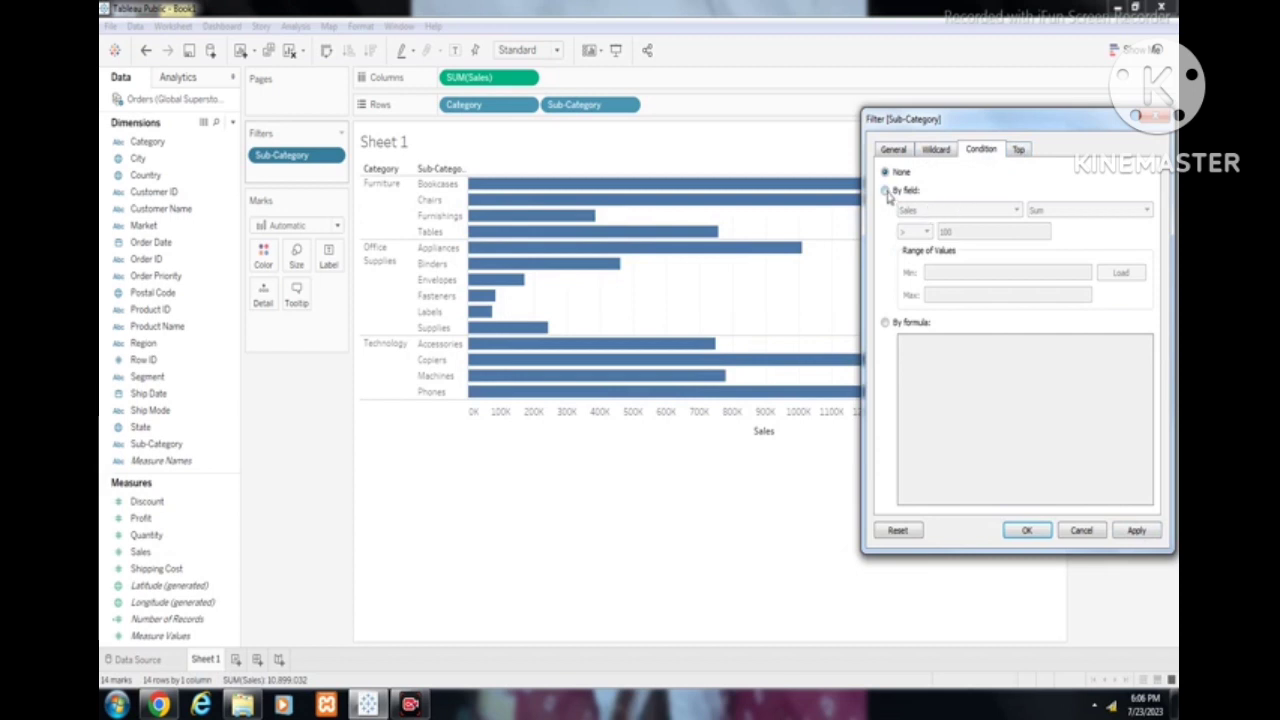
Add a by-field condition to the Sub-Category filter requiring the Sum of Sales to be greater than 10,000, and apply it.
left_click(886, 192)
left_click(931, 210)
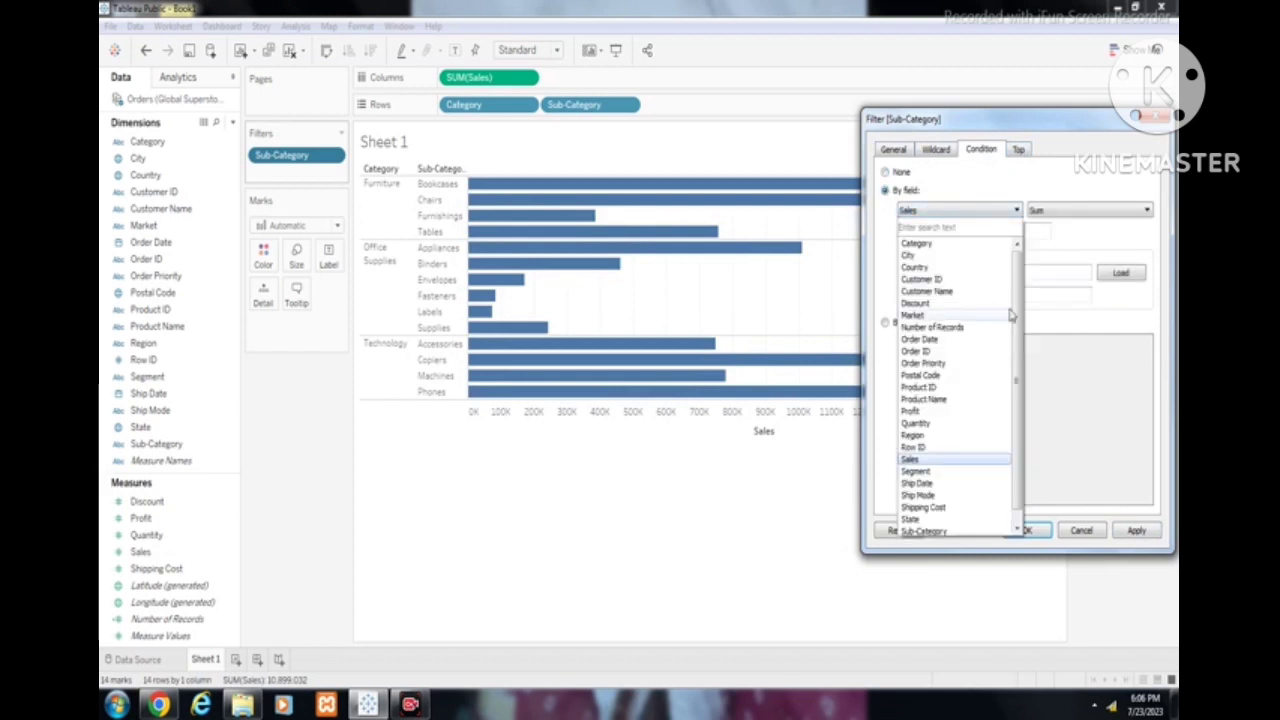
scroll(950, 330, "down", 1)
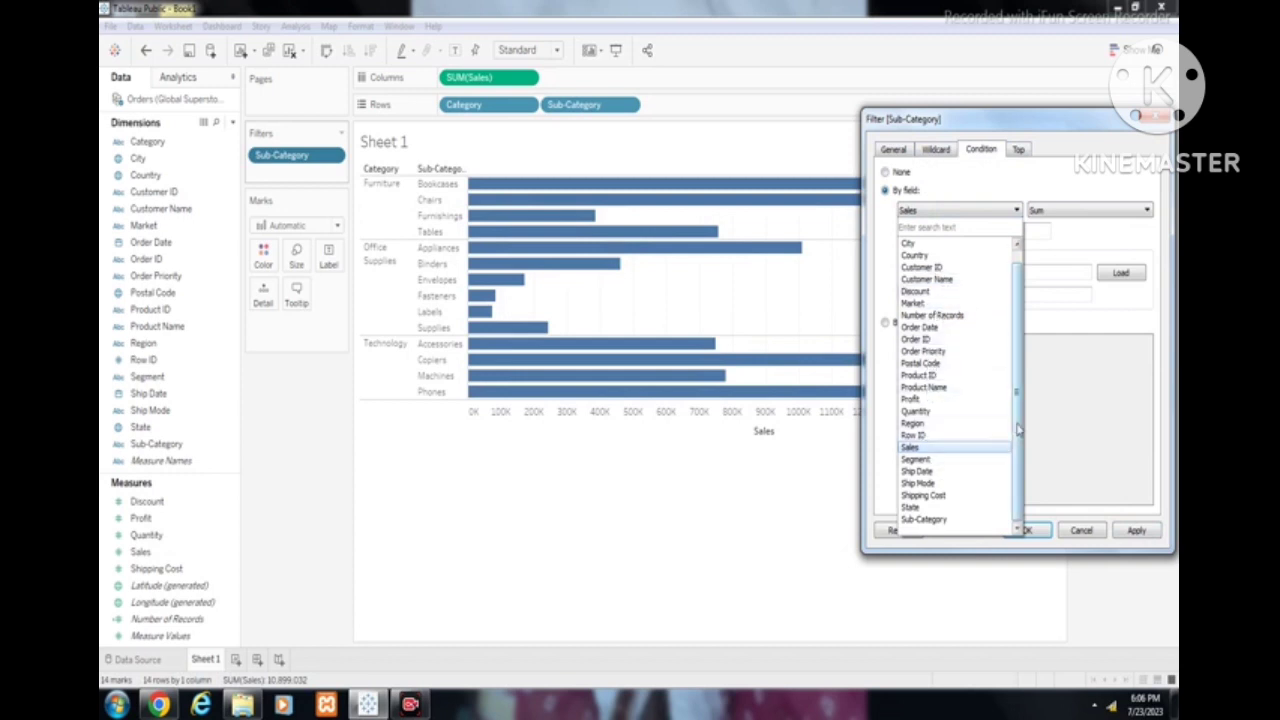
left_click(910, 448)
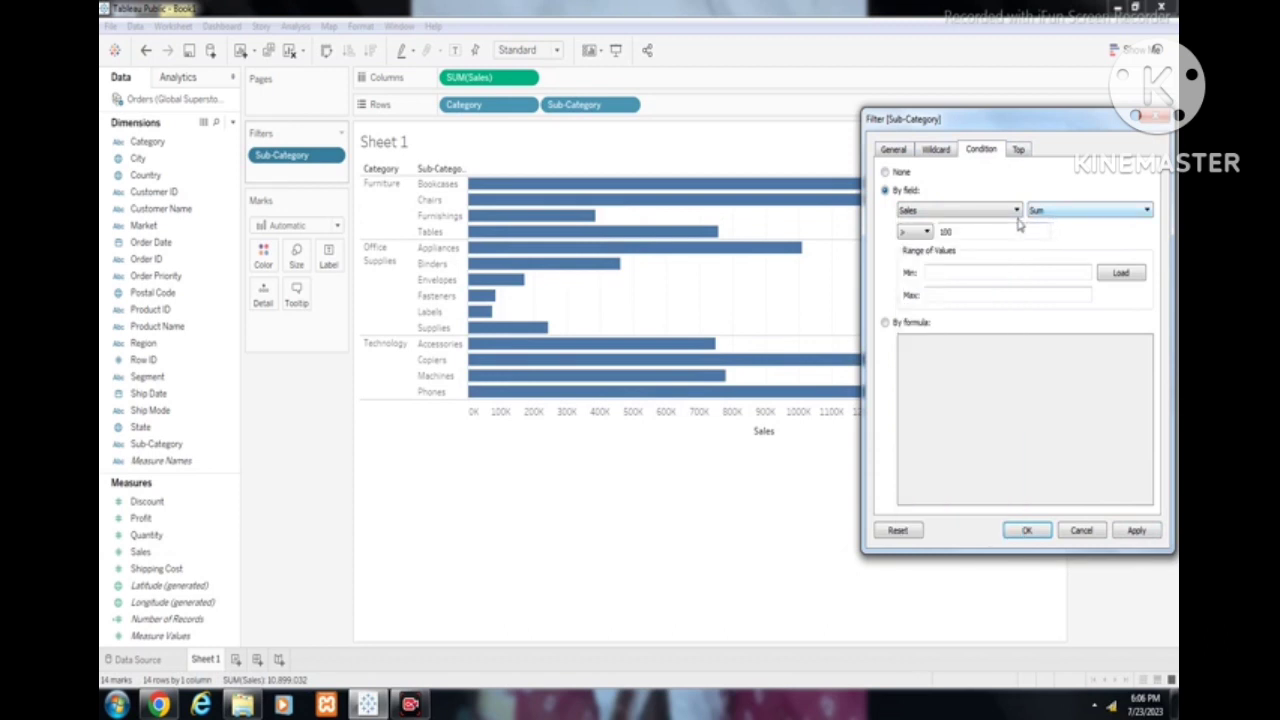
left_click_drag(983, 230, 903, 235)
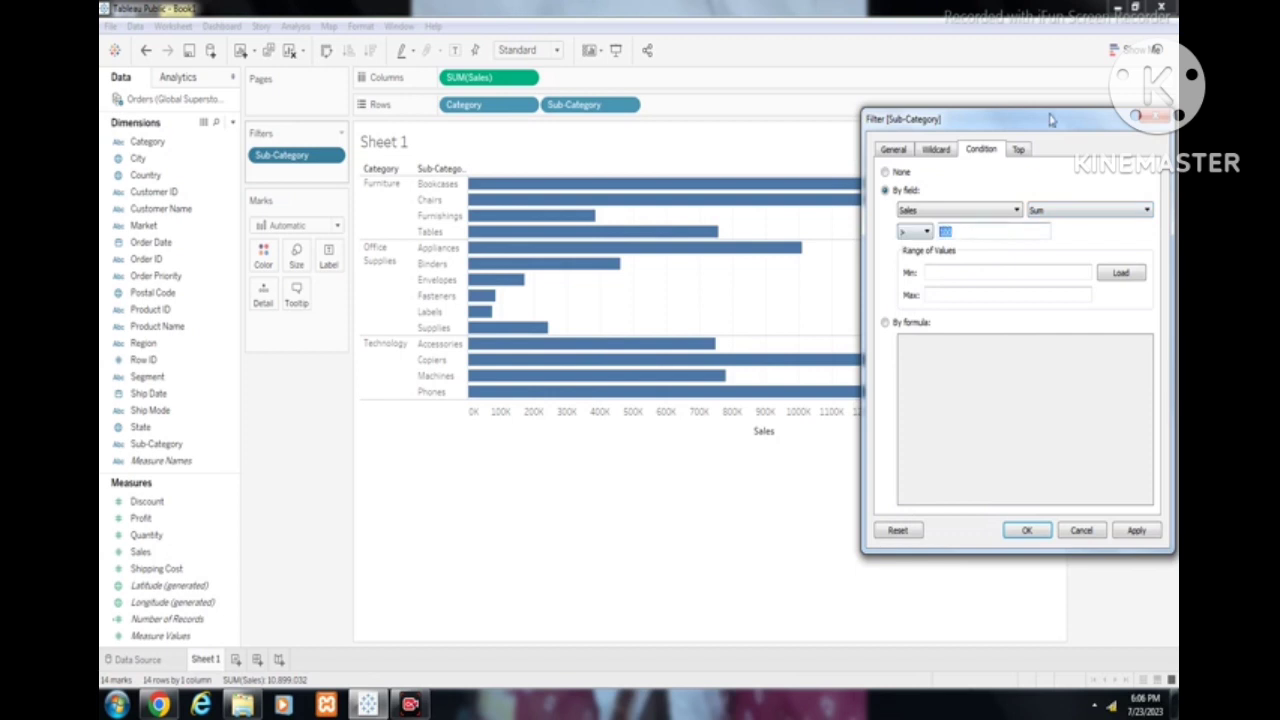
type("10")
left_click(1136, 530)
Lower the Sales condition's threshold to 1,000 and again to 100, applying each value.
left_click(1010, 231)
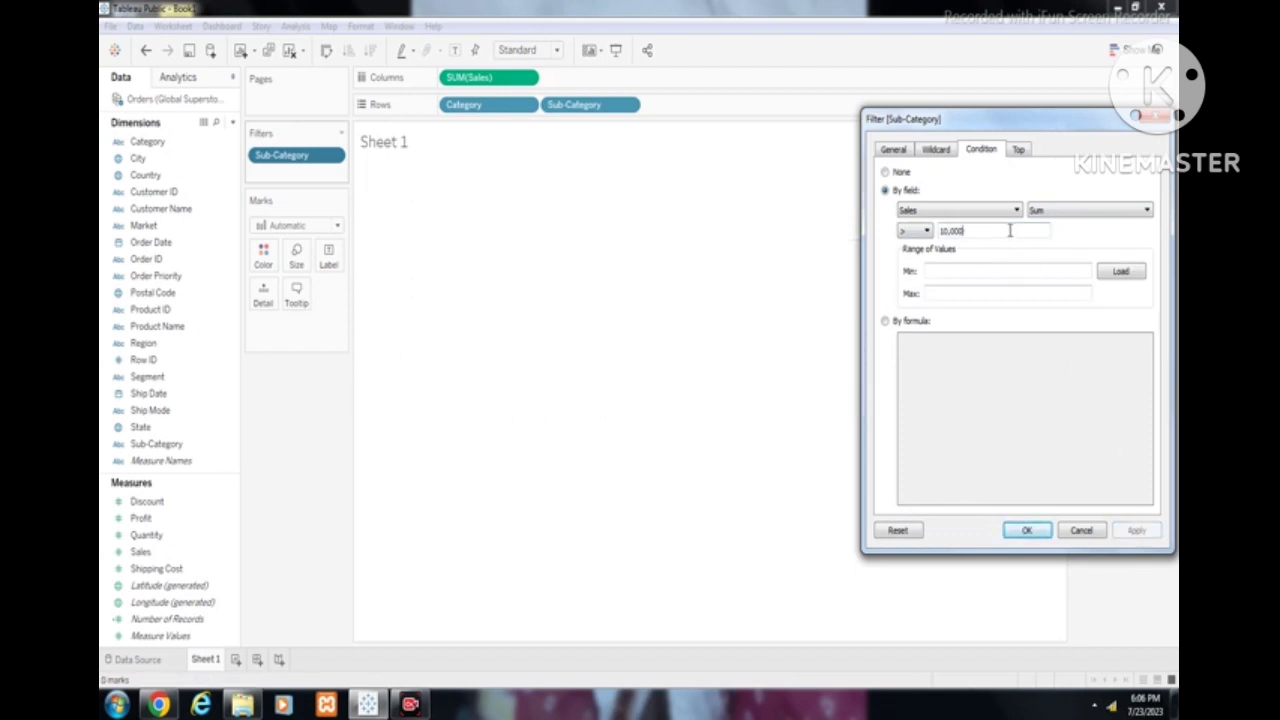
key("BackSpace")
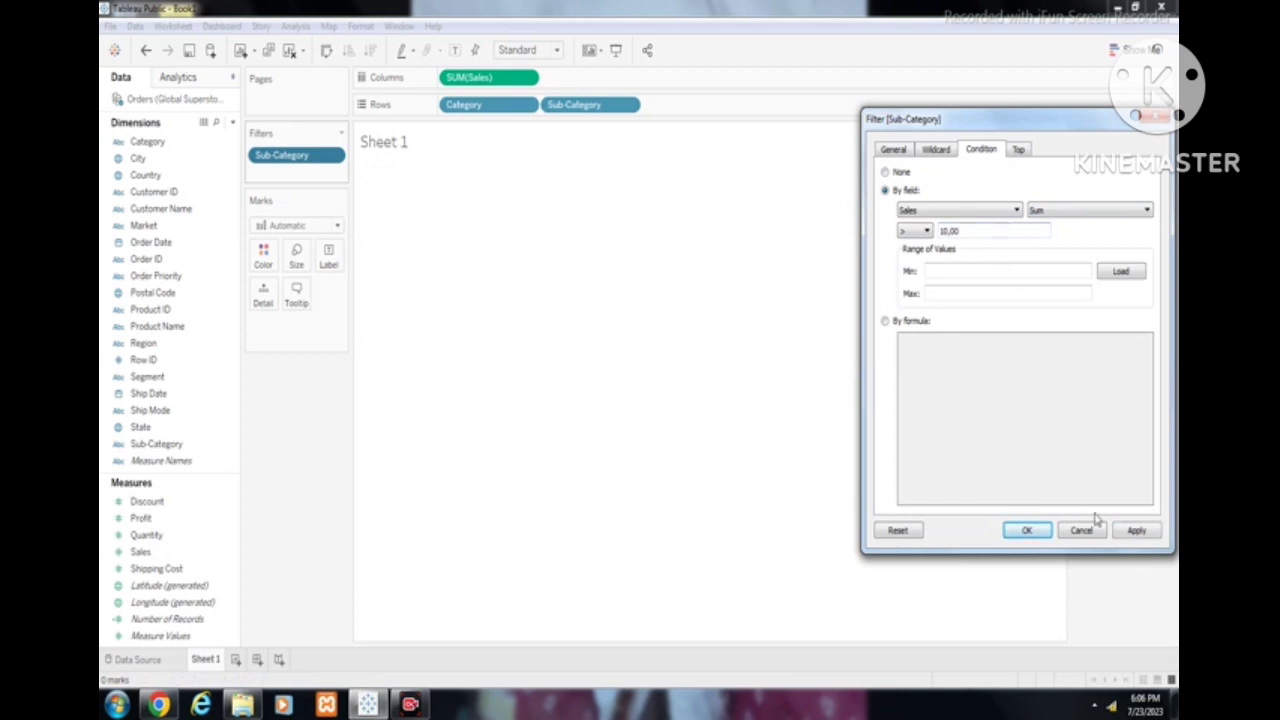
left_click(1128, 536)
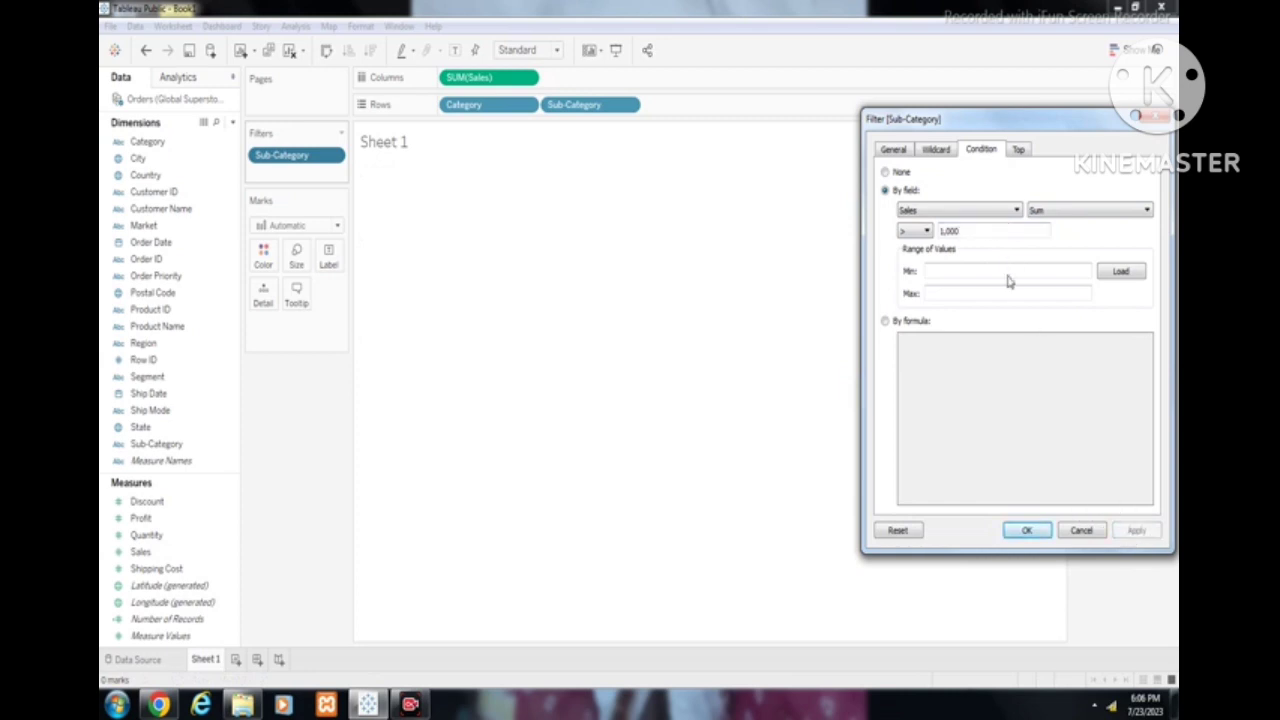
left_click(992, 229)
key("BackSpace")
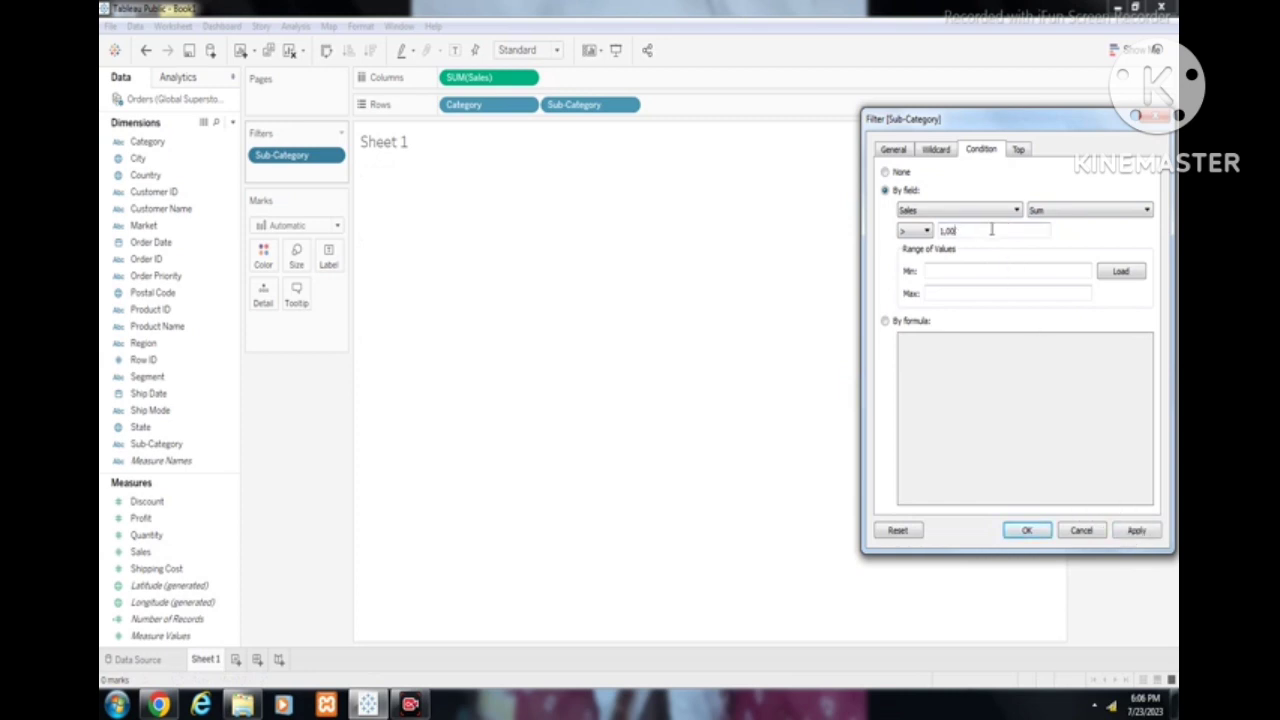
left_click(1150, 531)
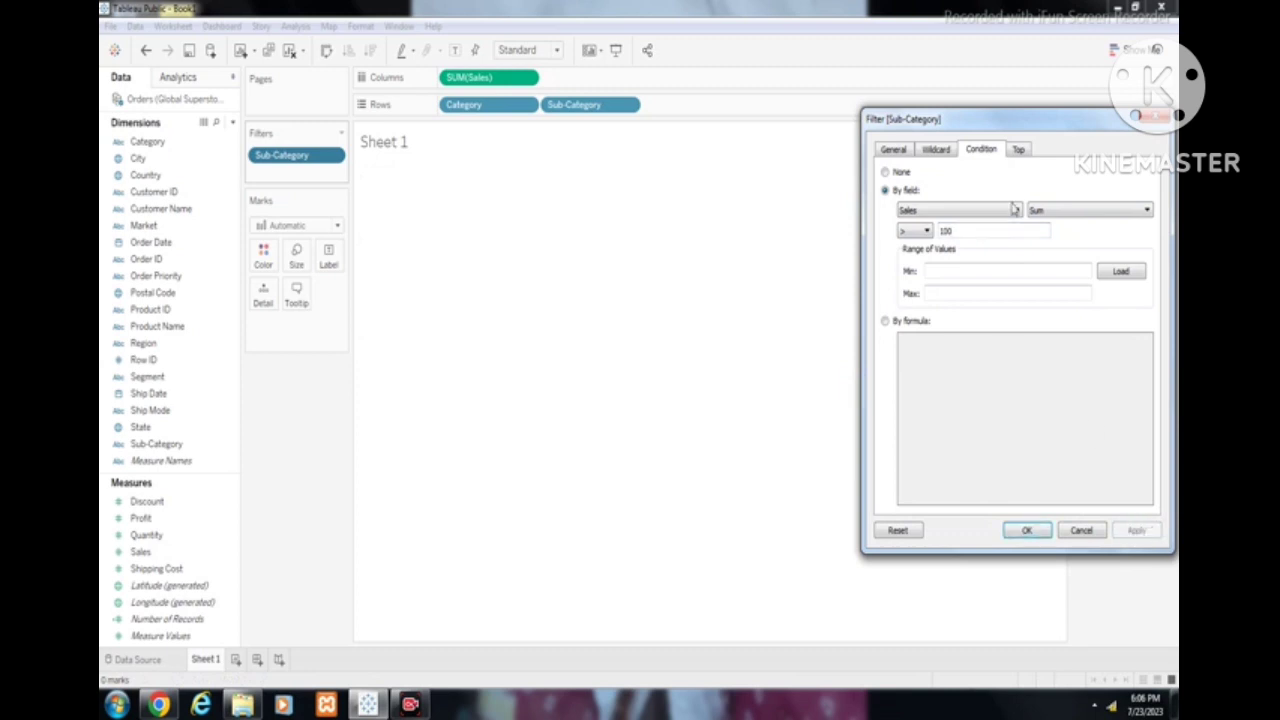
Clear the wildcard match value of the Sub-Category filter and apply the change.
left_click(945, 156)
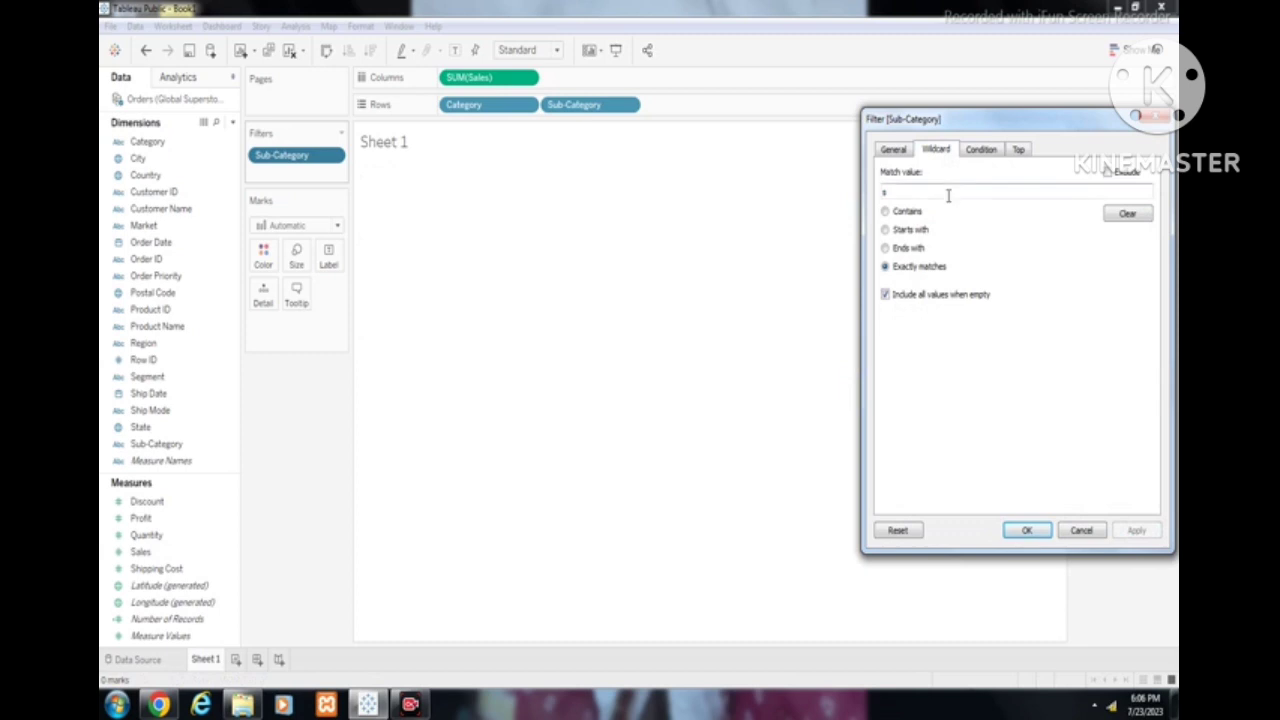
key("BackSpace")
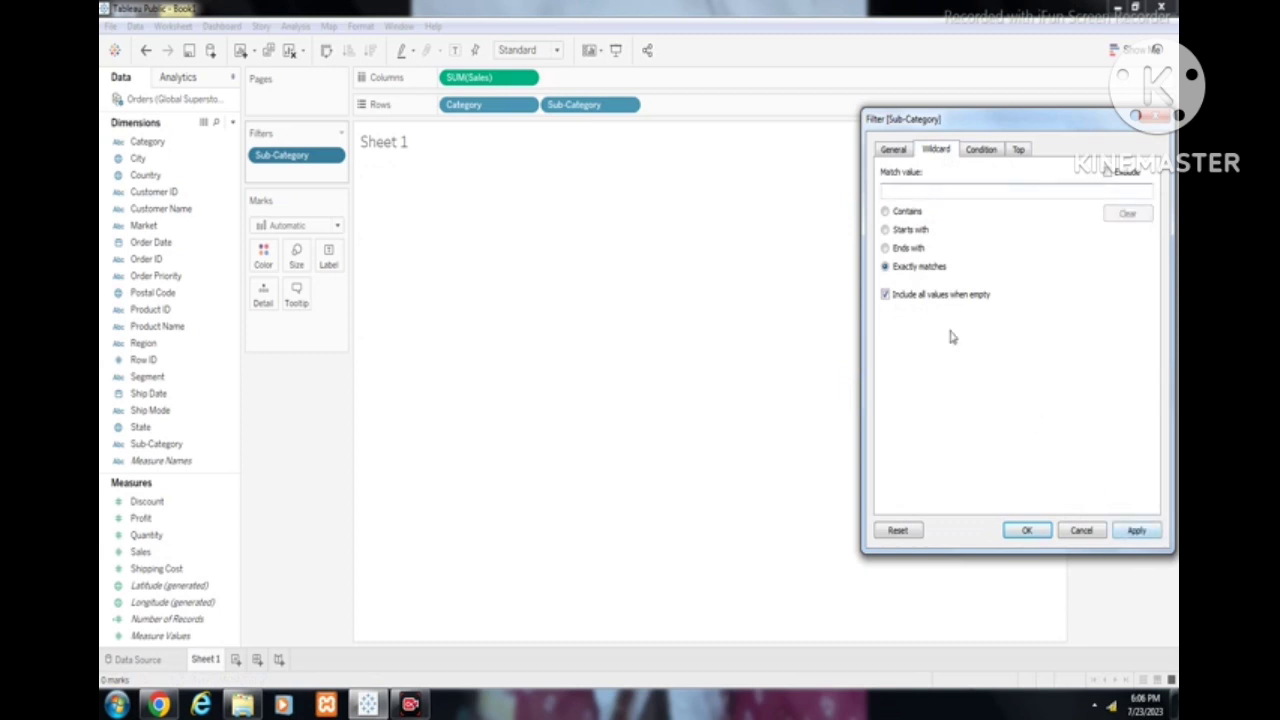
left_click(1136, 531)
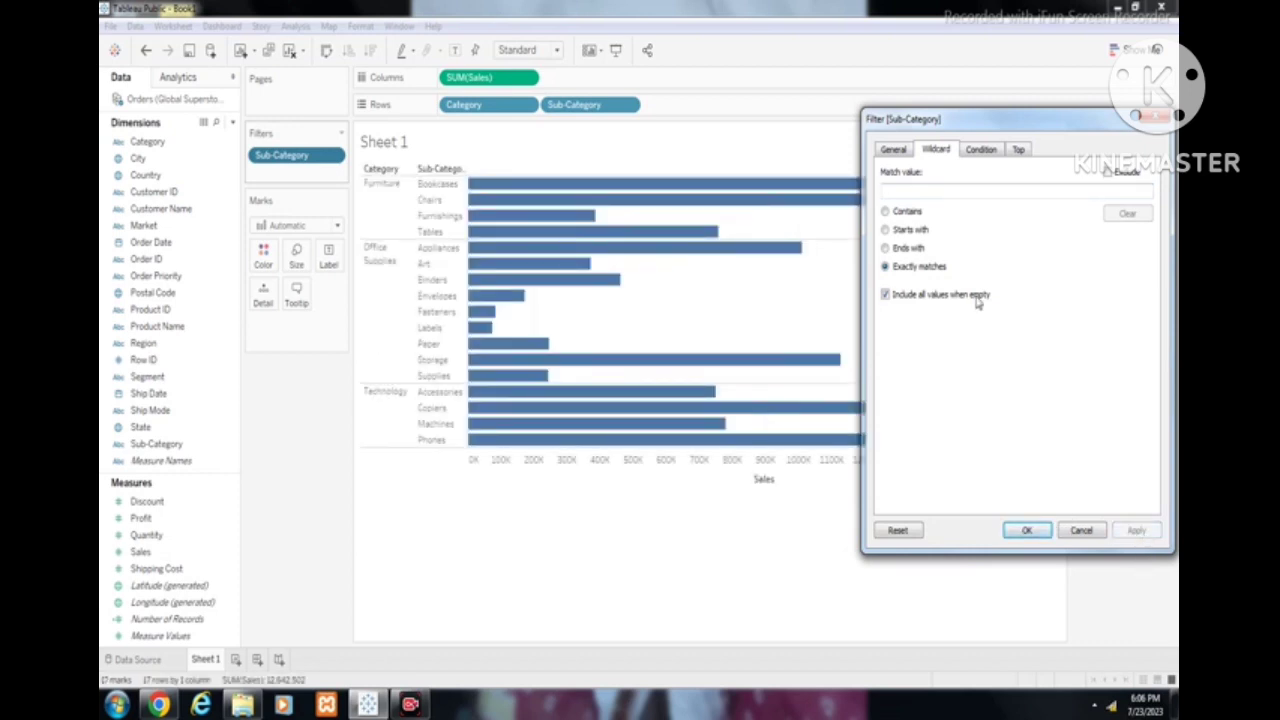
Set the Sum of Sales condition on Sub-Category to greater than 10,000 and apply it.
left_click(981, 150)
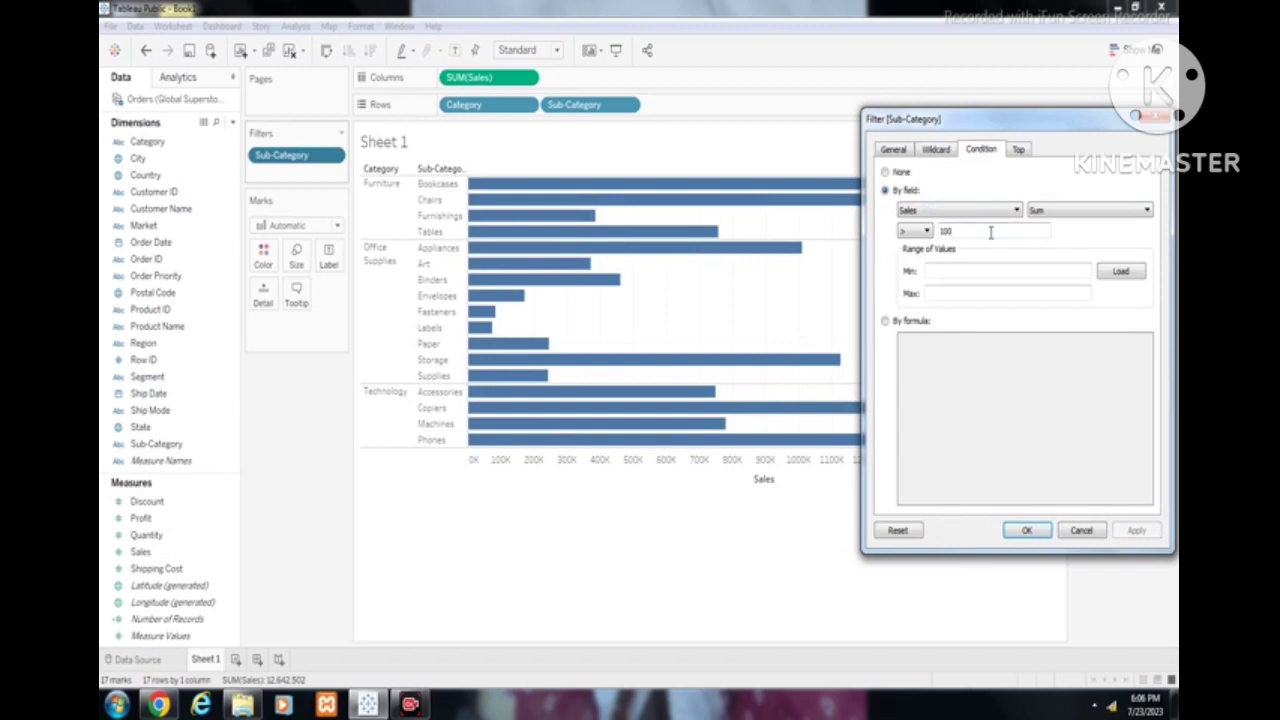
type("00")
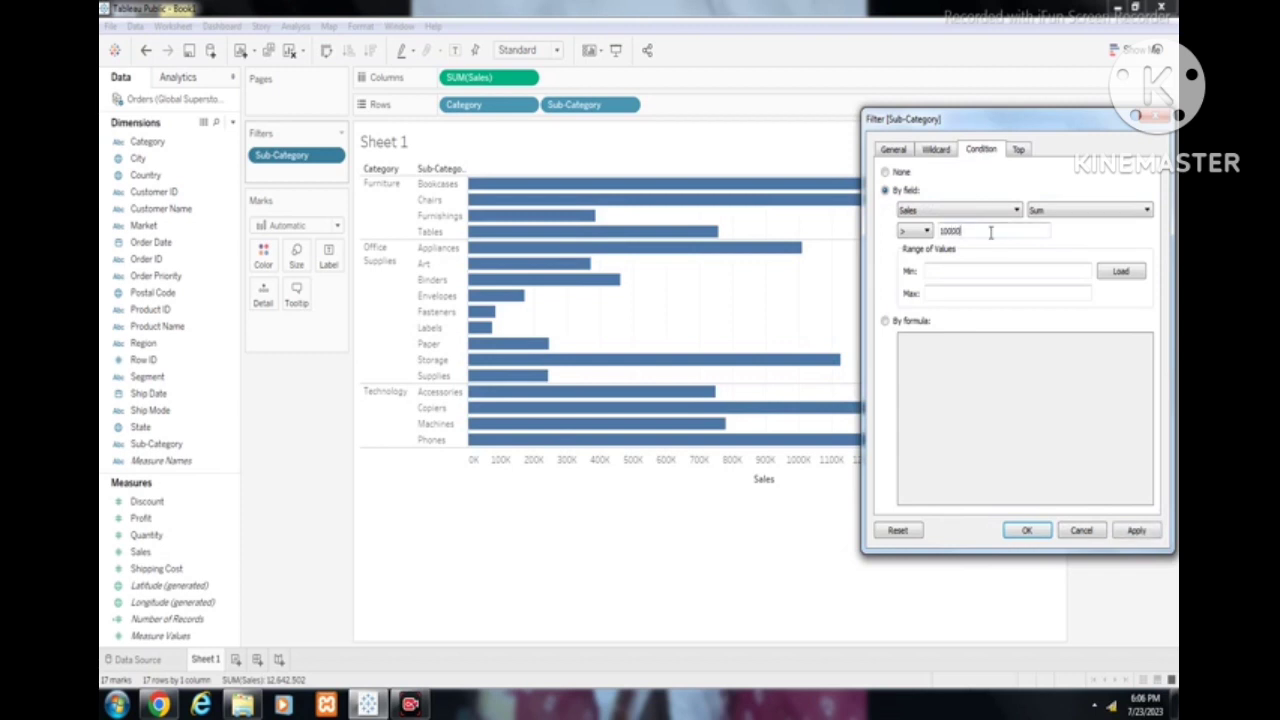
left_click(1146, 534)
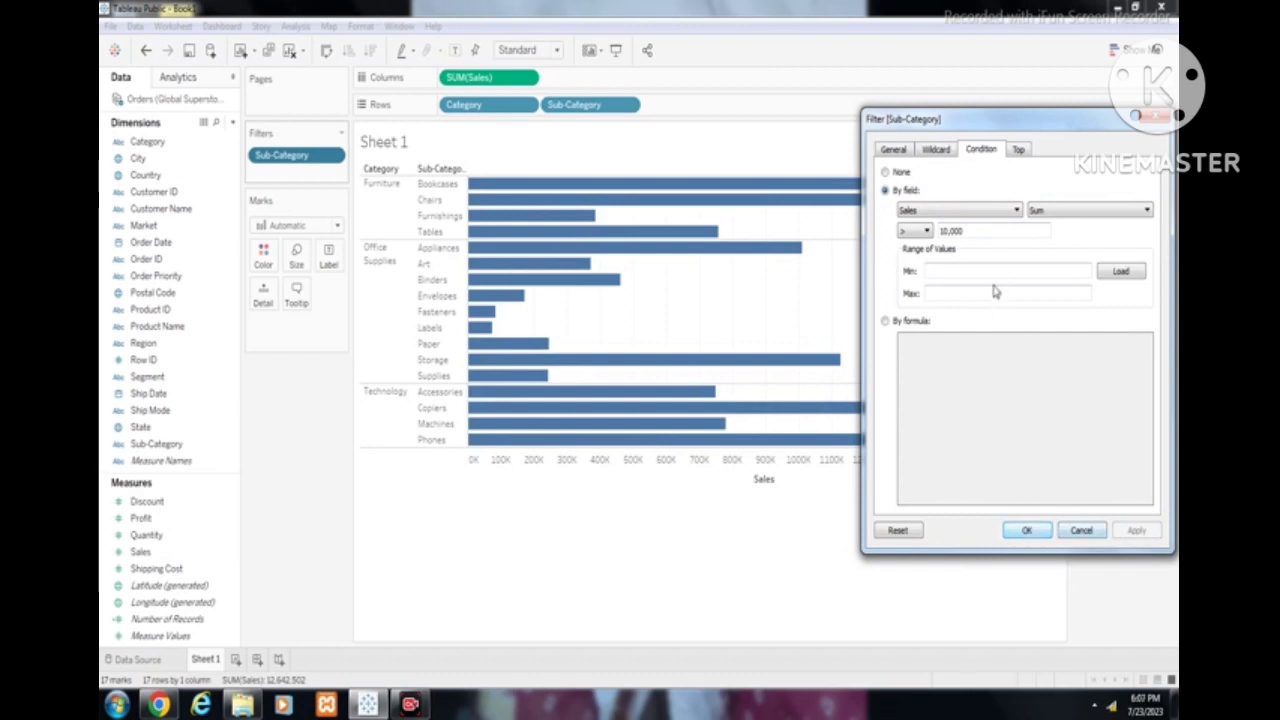
Raise the Sales condition's threshold to 100,000 and again to 1,000,000, applying each value.
left_click(988, 229)
type("0")
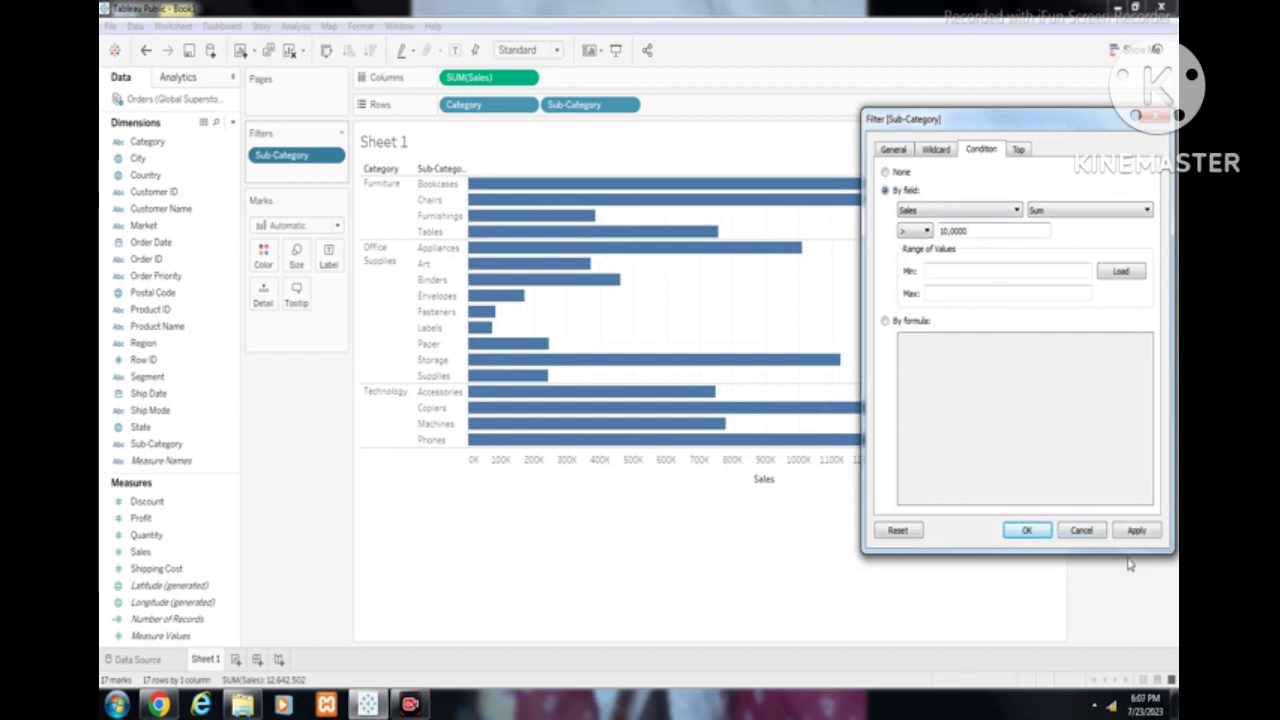
left_click(1136, 532)
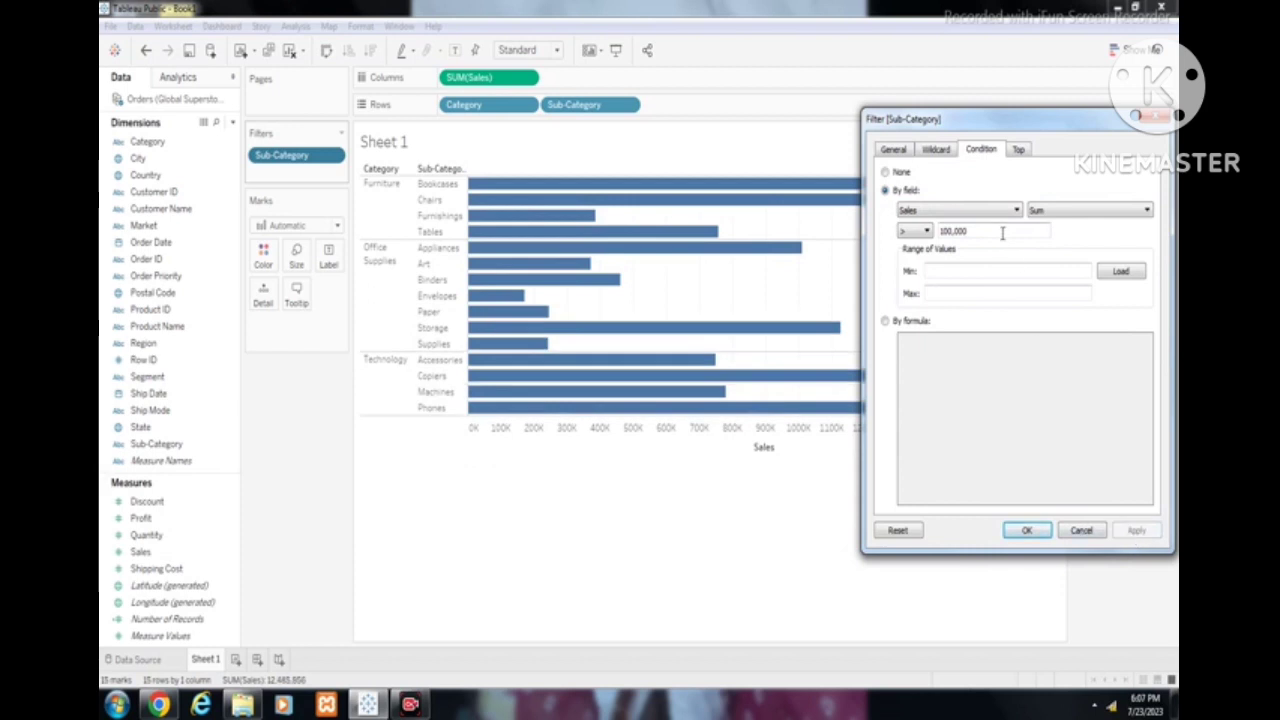
type("0")
left_click(1131, 533)
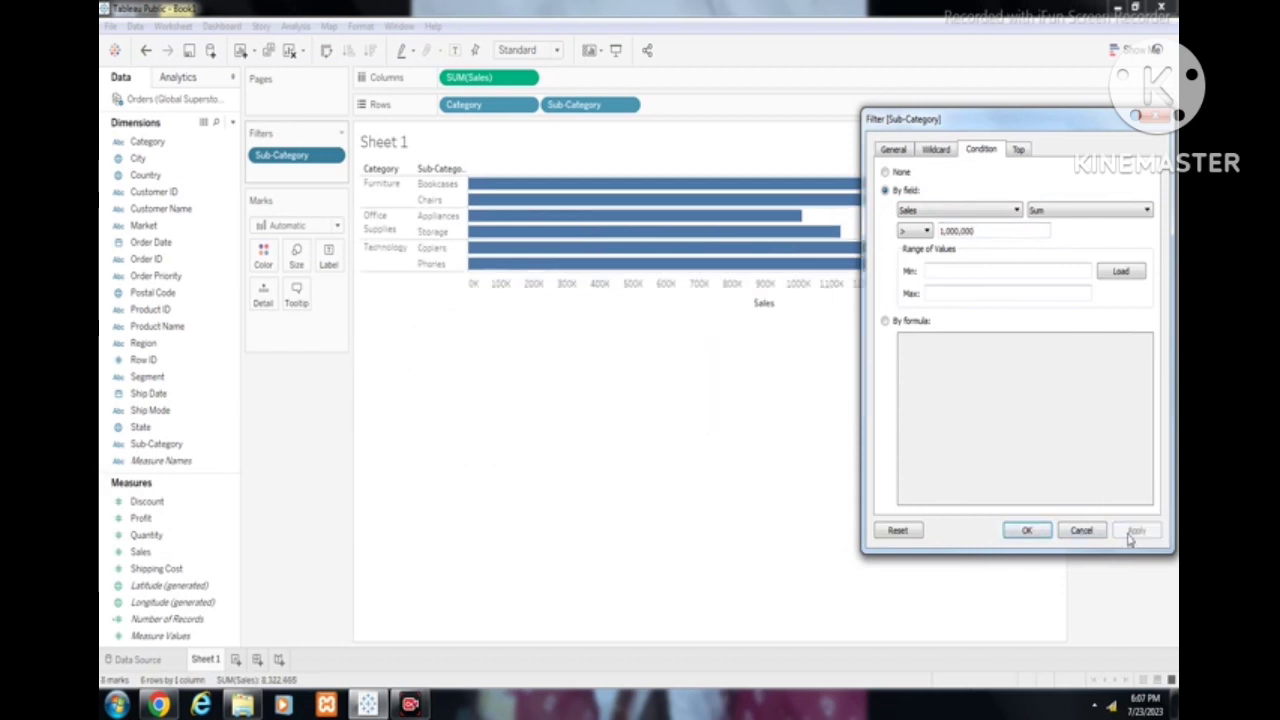
Reduce the Sales condition's threshold to 10,000 and apply it to the chart.
left_click(1003, 231)
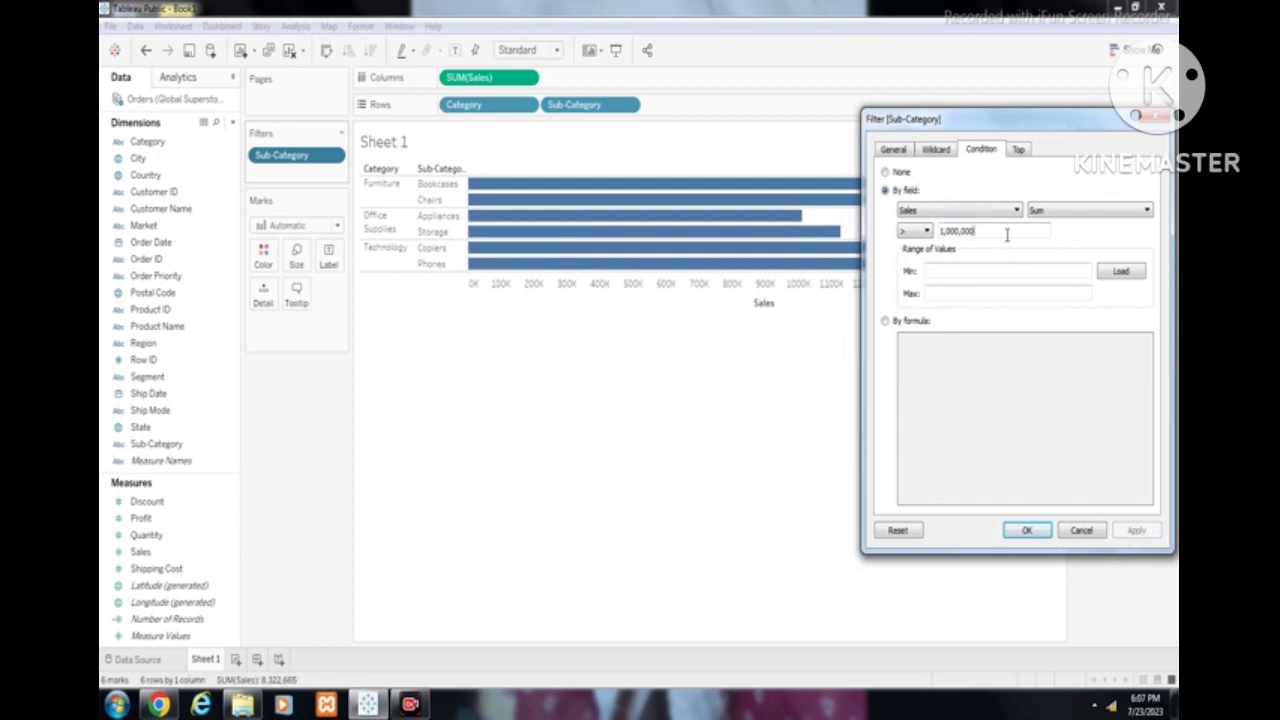
key("BackSpace")
key("BackSpace")
key("BackSpace")
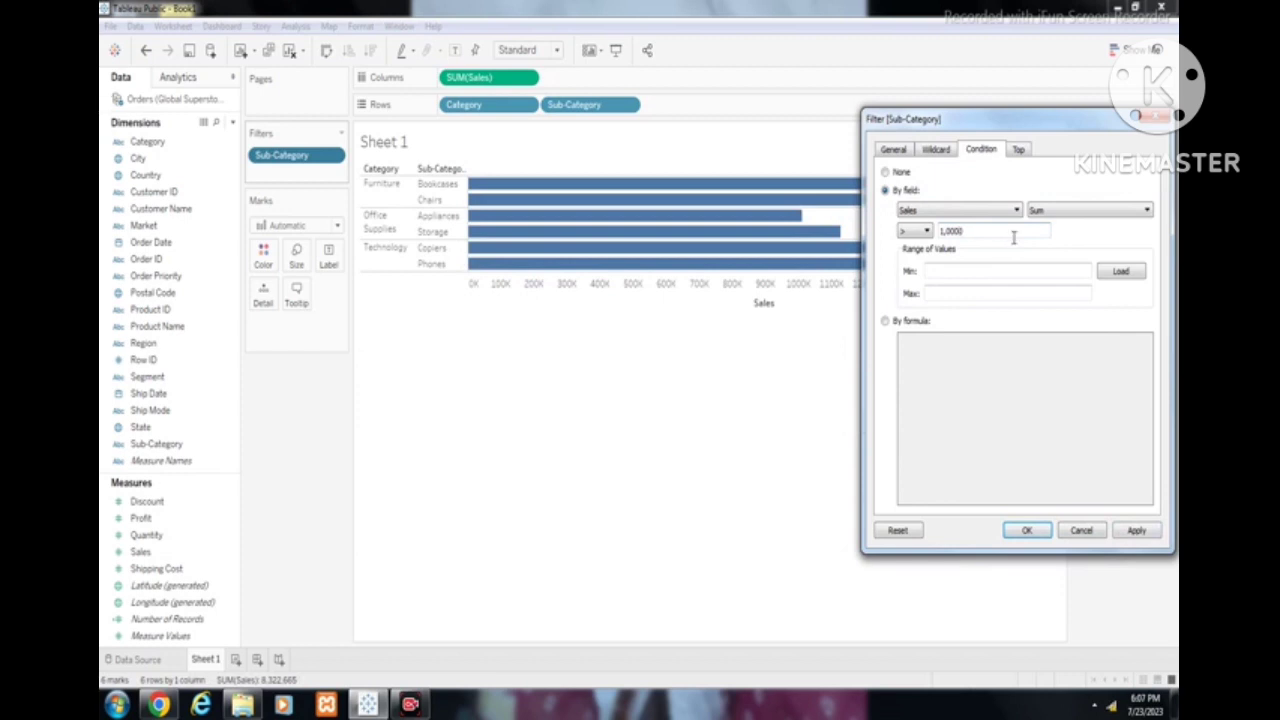
left_click(1136, 531)
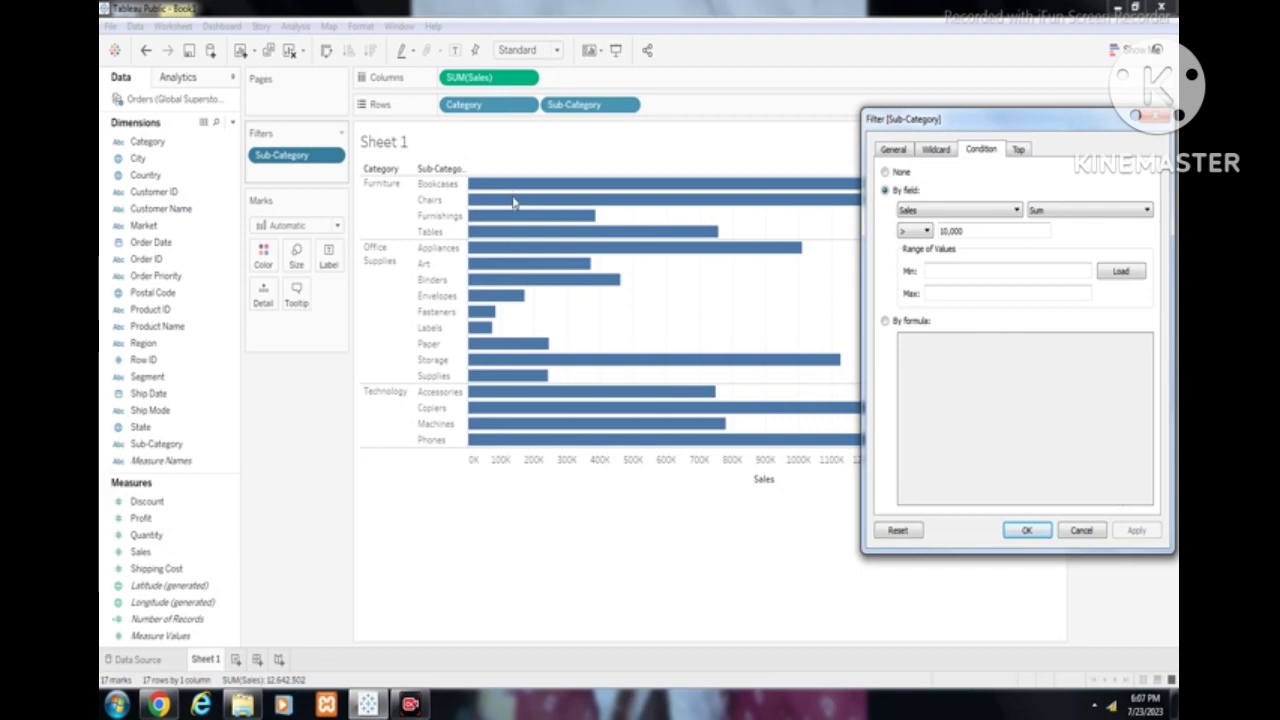
Reapply the Sum of Sales condition with a threshold of 100,000, followed by 1,000,000.
left_click(986, 228)
type("0")
left_click(1148, 536)
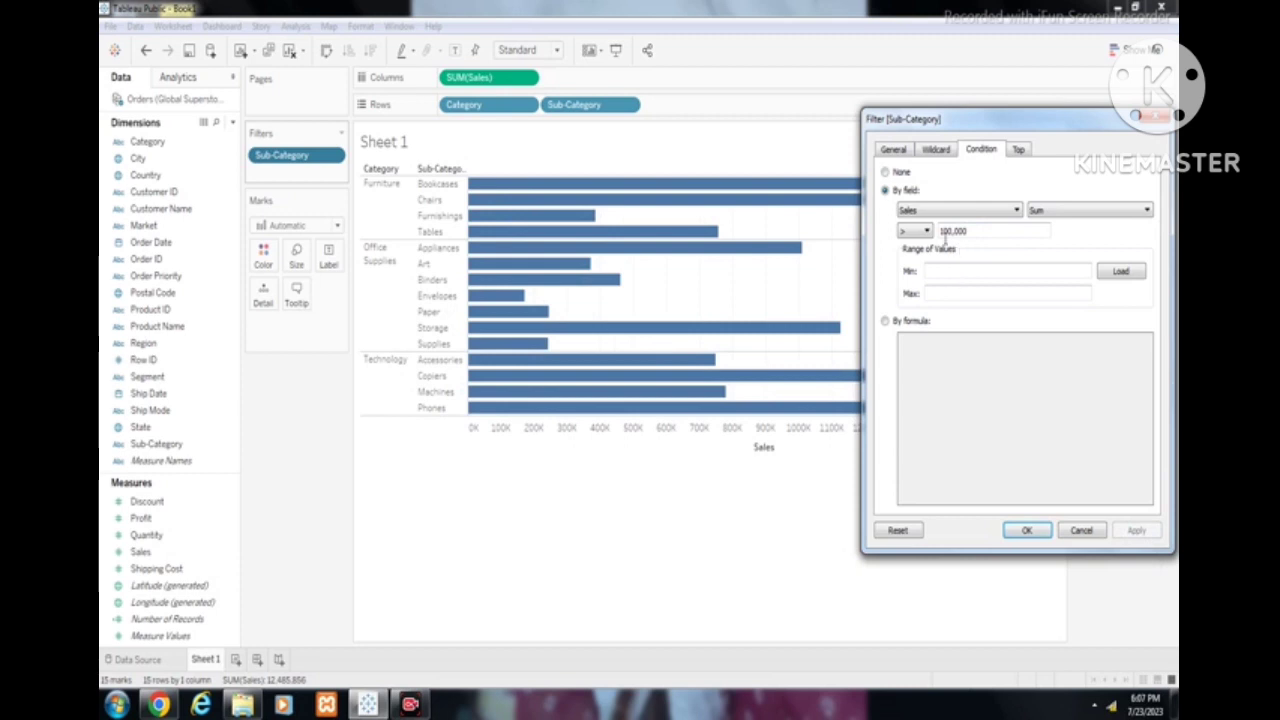
left_click(1017, 234)
type("0")
left_click(1138, 531)
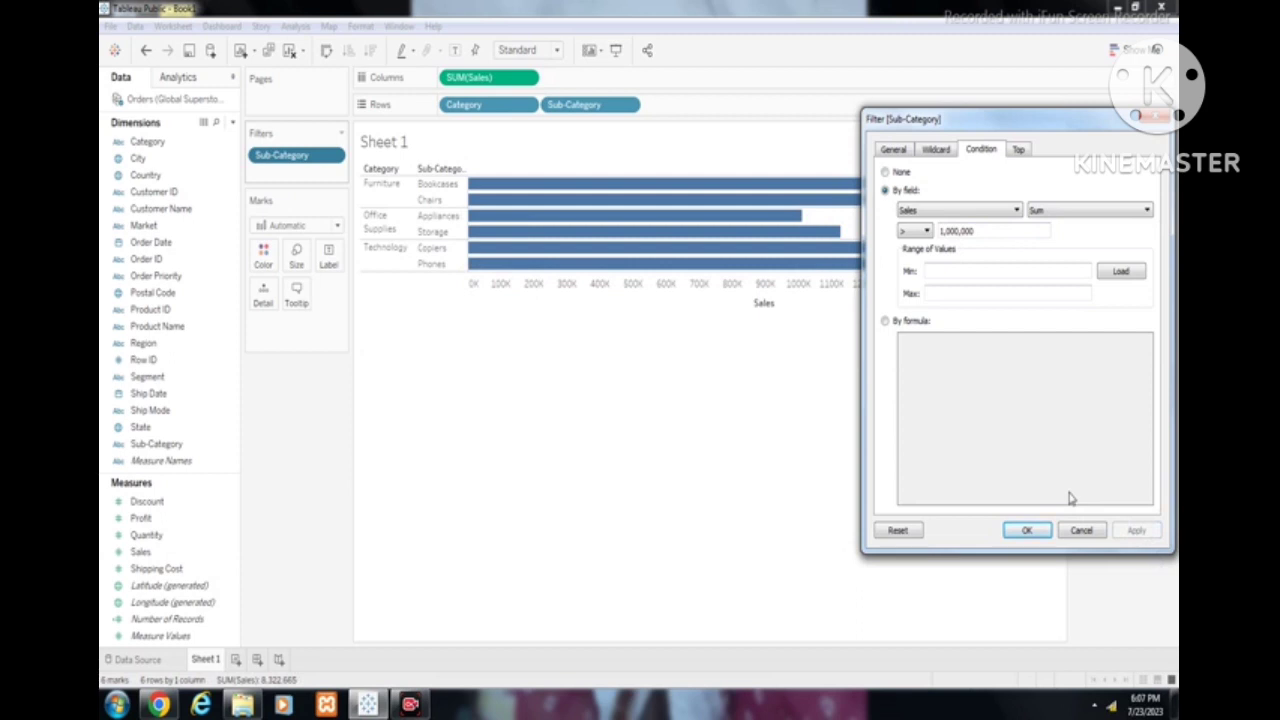
Review the fields available for the condition, and open the Top settings of the Sub-Category filter.
left_click(956, 214)
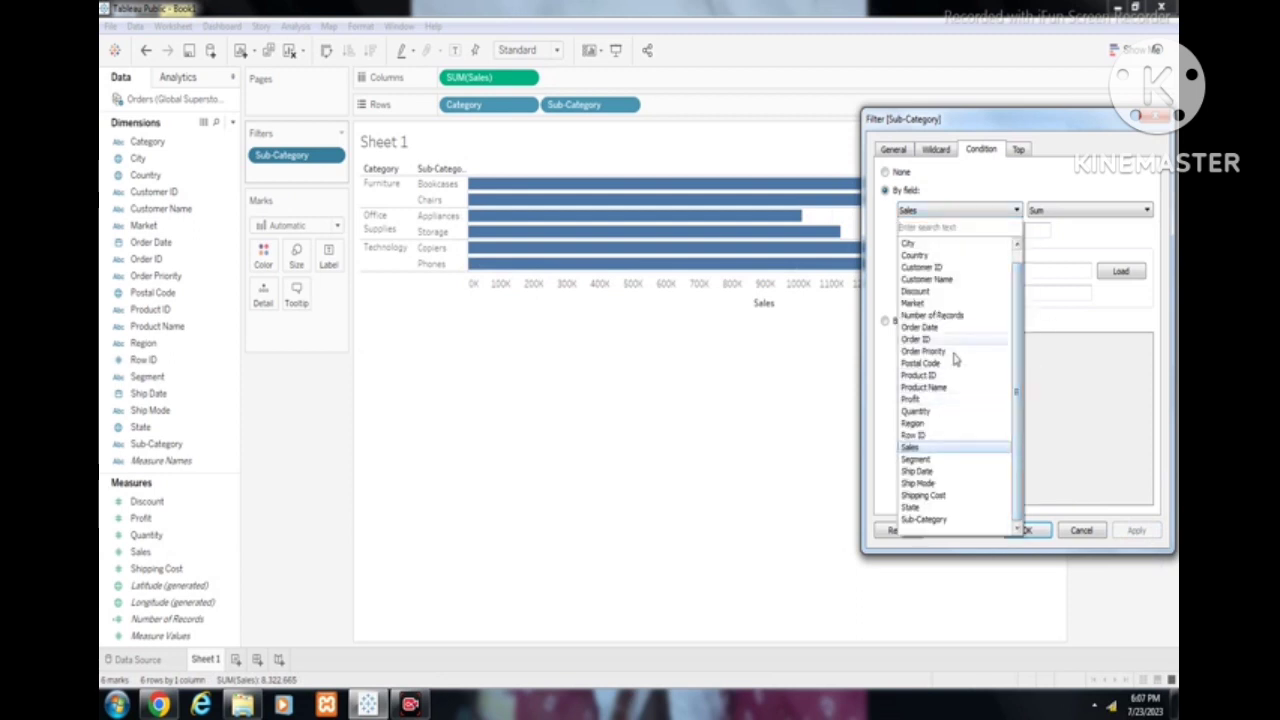
left_click(1054, 200)
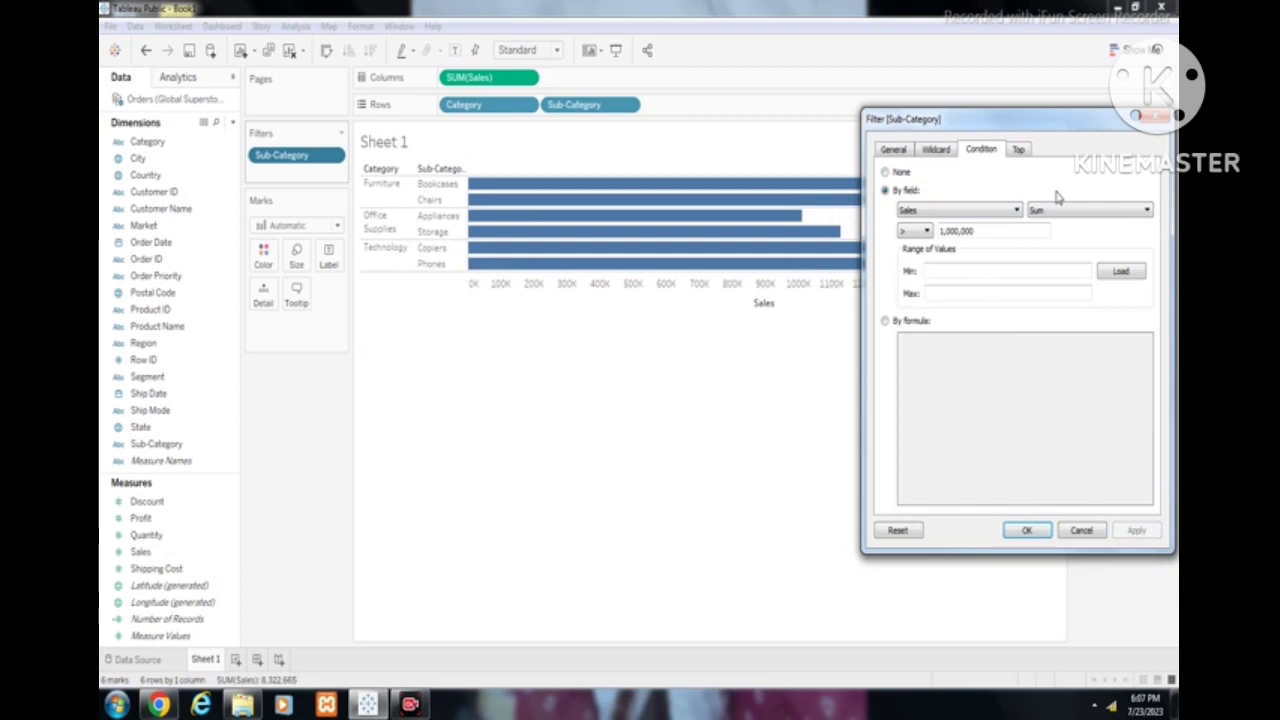
left_click(1019, 151)
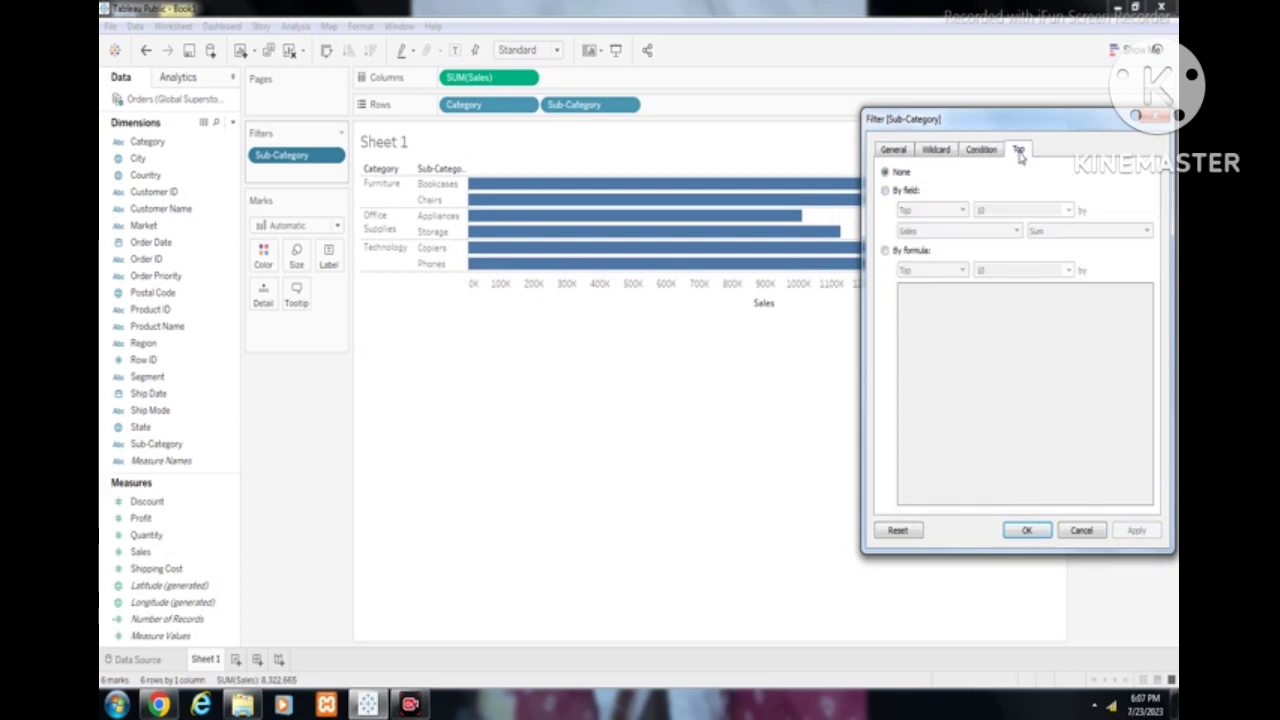